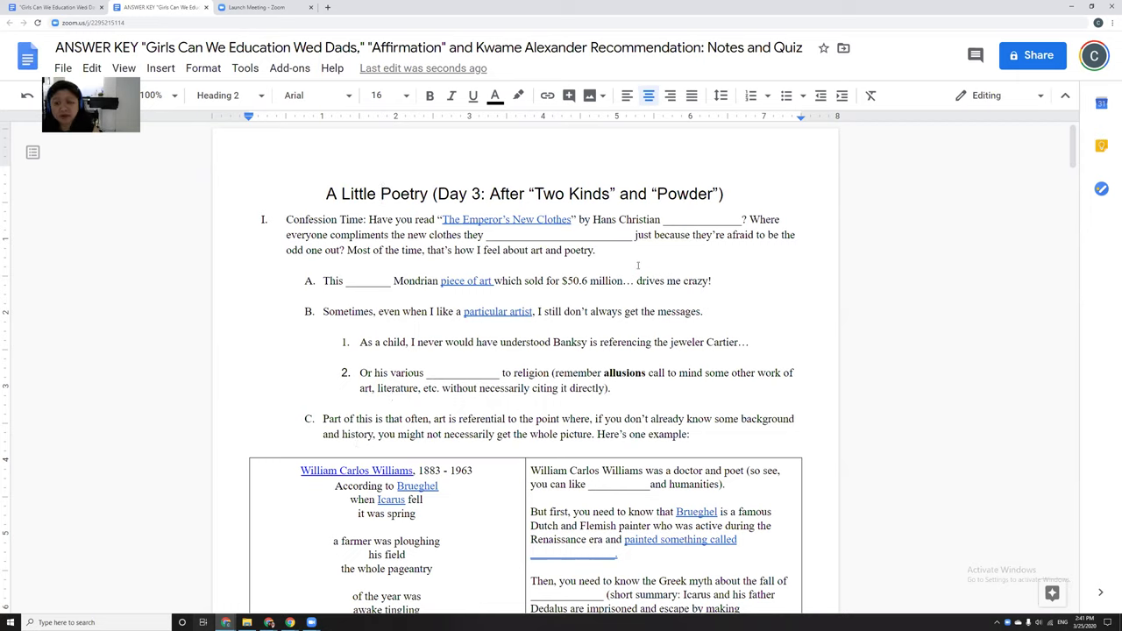
- Look at the linked Emperor's New Clothes story, then return to the document
{"action": "left_click", "coordinate": [691, 220]}
{"action": "double_click", "coordinate": [690, 220]}
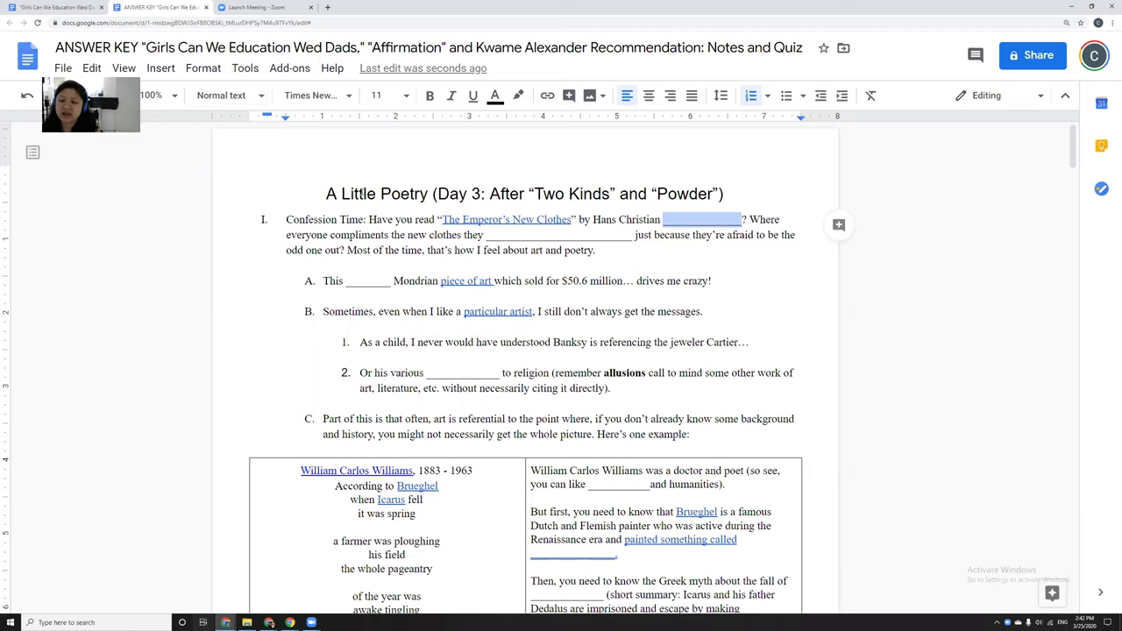
{"action": "left_click", "coordinate": [462, 220]}
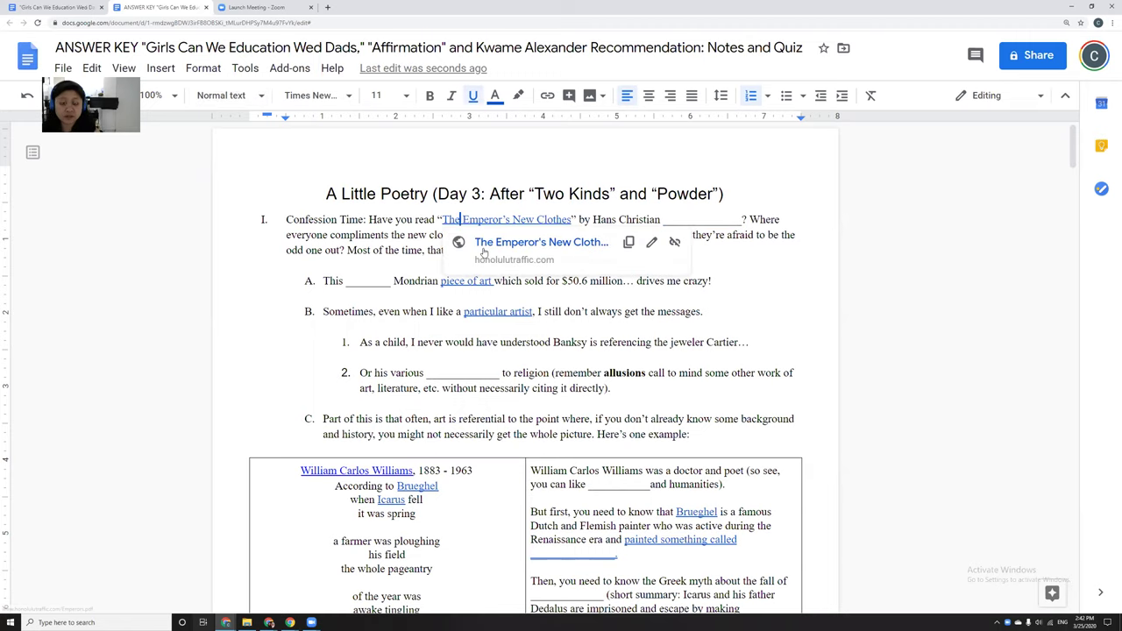
{"action": "left_click", "coordinate": [485, 249]}
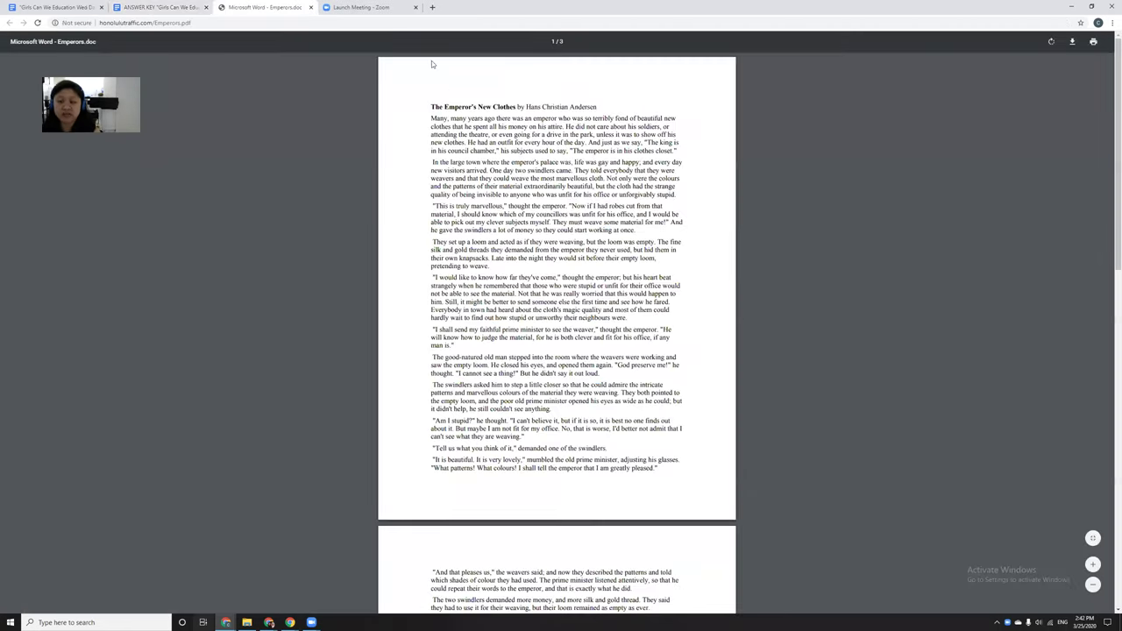
{"action": "left_click", "coordinate": [309, 7]}
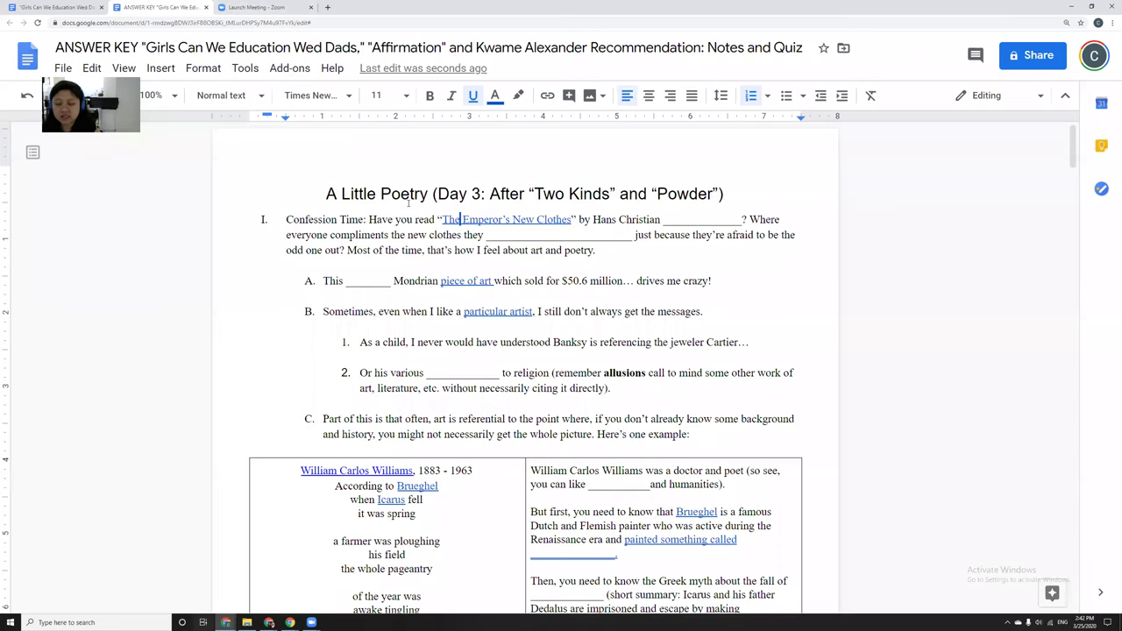
- Fill the first two blanks with ANDERSEN and CANNOT SEE
{"action": "double_click", "coordinate": [675, 223]}
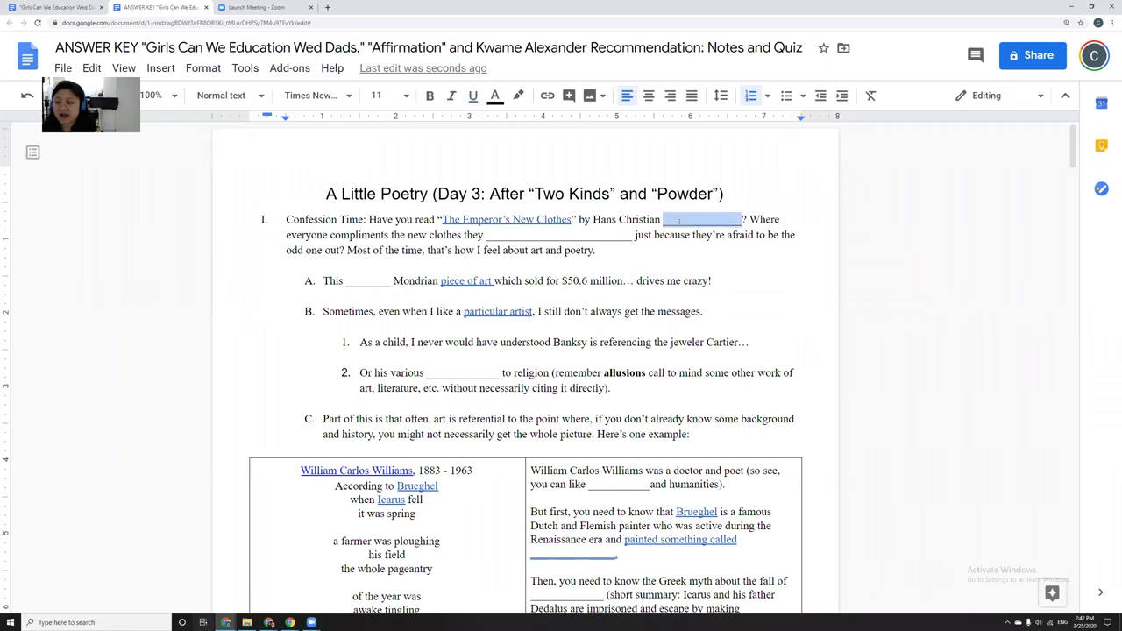
{"action": "type", "text": "ANDERSEN"}
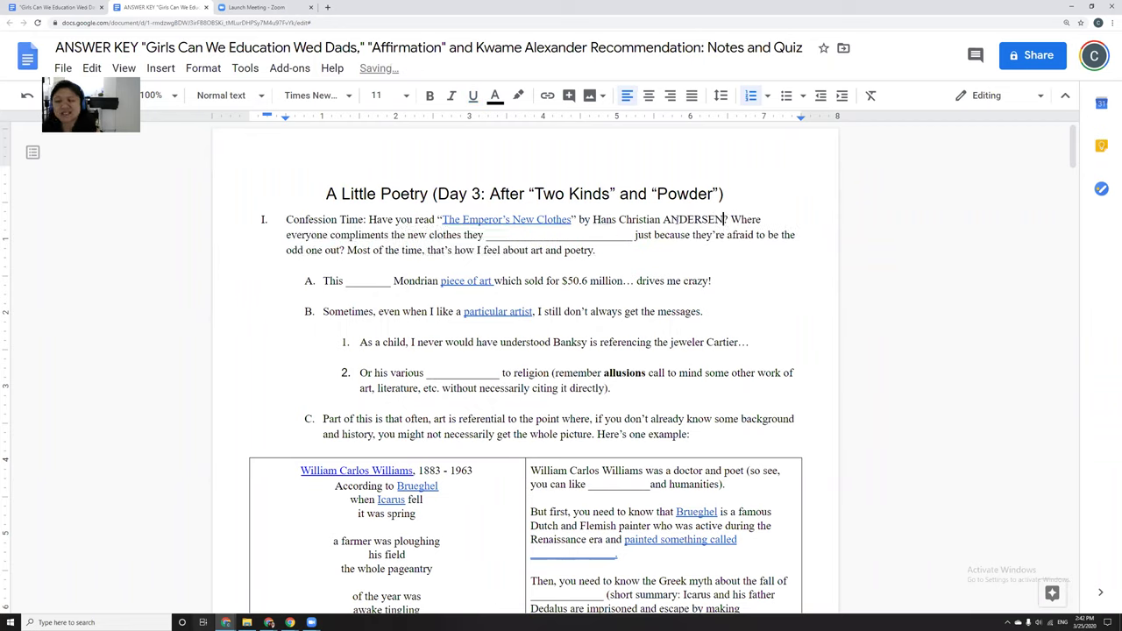
{"action": "key", "text": "Right"}
{"action": "key", "text": "Right"}
{"action": "key", "text": "Right"}
{"action": "key", "text": "Right"}
{"action": "key", "text": "Right"}
{"action": "key", "text": "Right"}
{"action": "key", "text": "Right"}
{"action": "key", "text": "Right"}
{"action": "key", "text": "Right"}
{"action": "key", "text": "Right"}
{"action": "key", "text": "Right"}
{"action": "key", "text": "Right"}
{"action": "key", "text": "Right"}
{"action": "key", "text": "Right"}
{"action": "key", "text": "Right"}
{"action": "key", "text": "Right"}
{"action": "key", "text": "Right"}
{"action": "key", "text": "Right"}
{"action": "key", "text": "Right"}
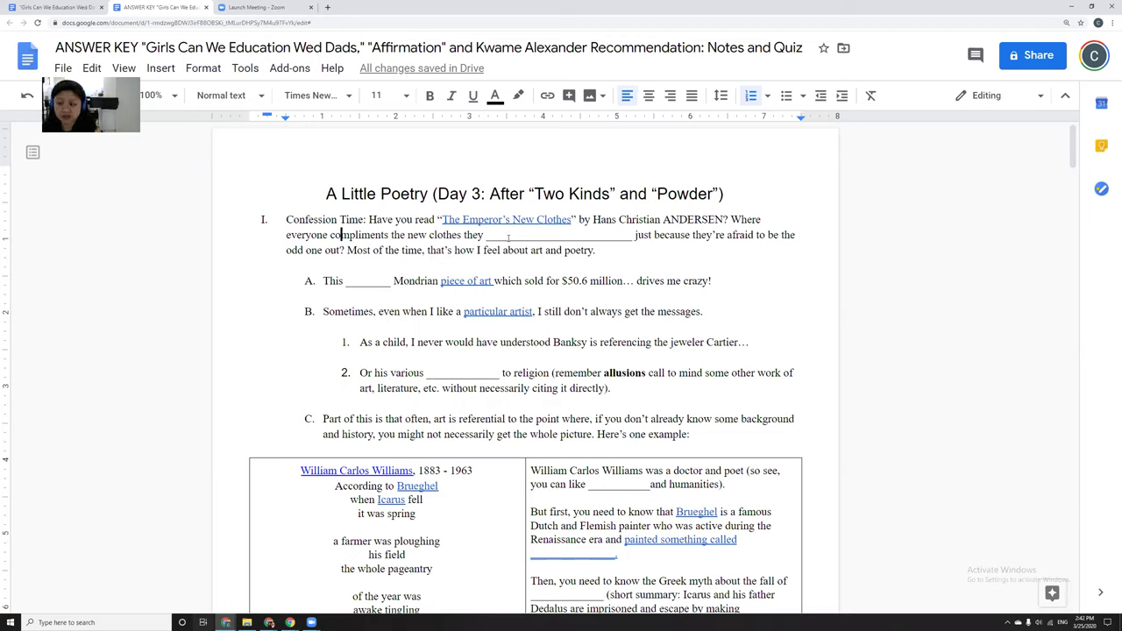
{"action": "double_click", "coordinate": [508, 237]}
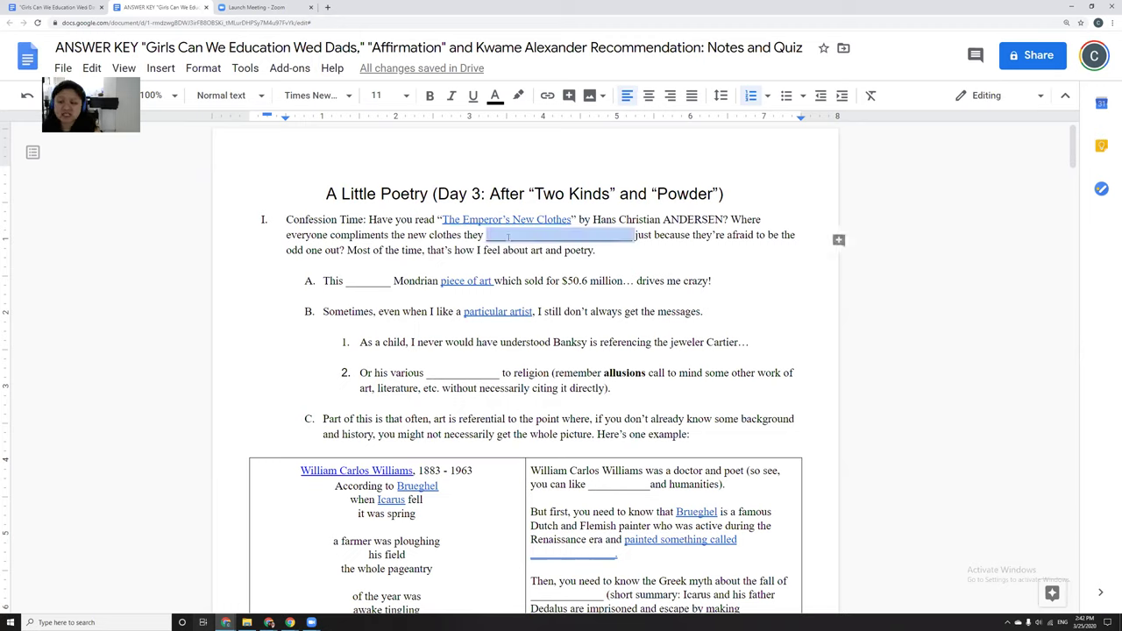
{"action": "type", "text": "CANNOT SEE"}
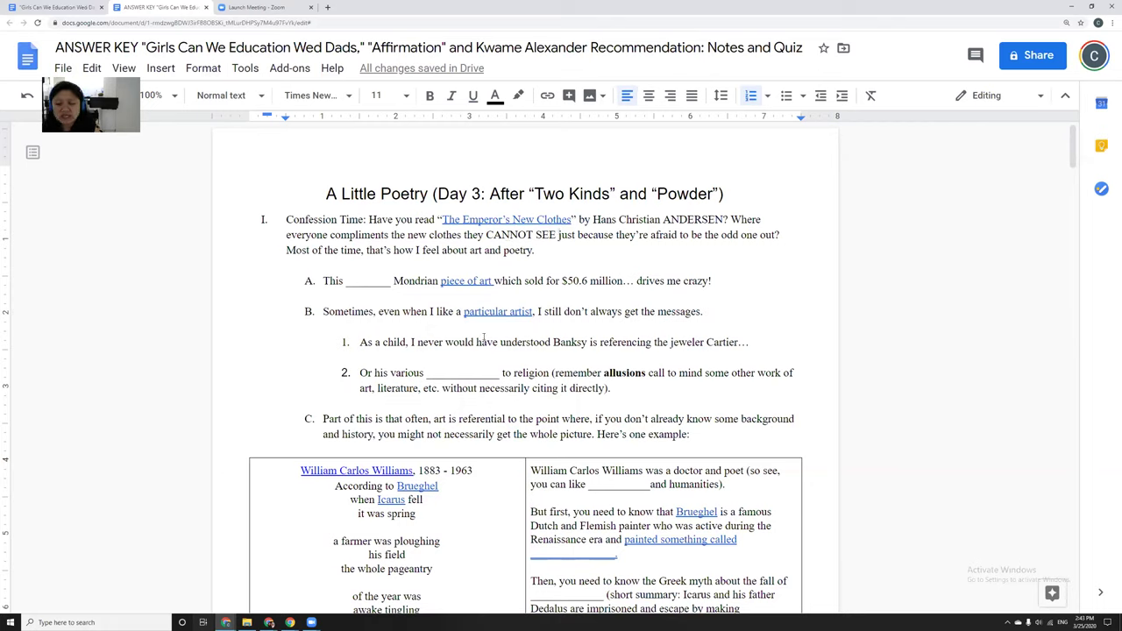
- Fill the blank before Mondrian with PIET and reveal the 'piece of art' link
{"action": "double_click", "coordinate": [362, 282]}
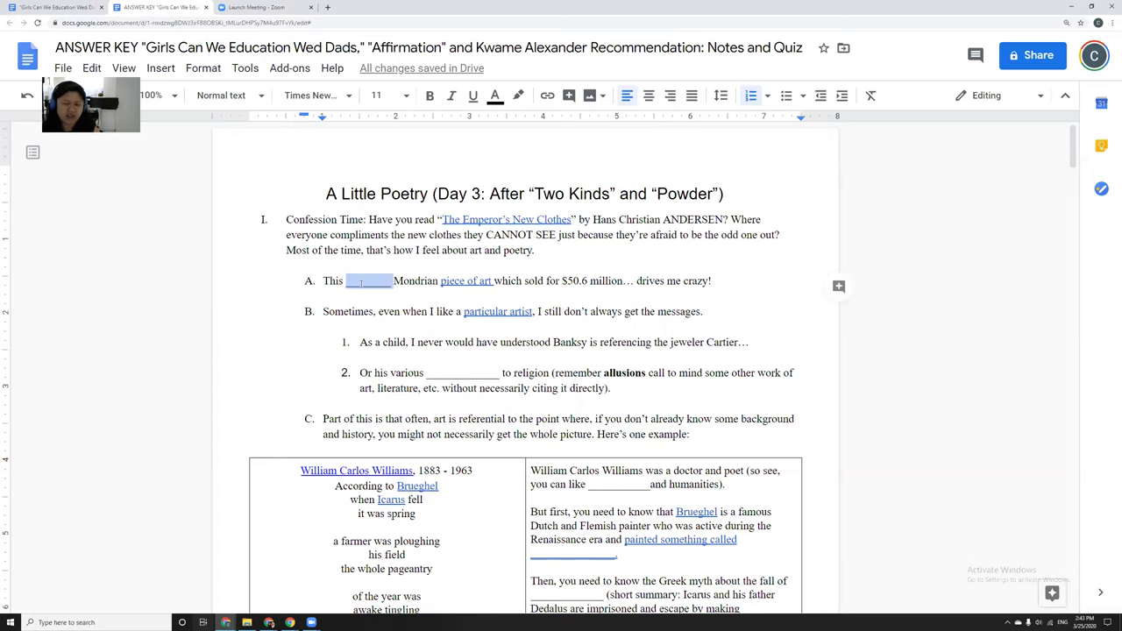
{"action": "type", "text": "PIET"}
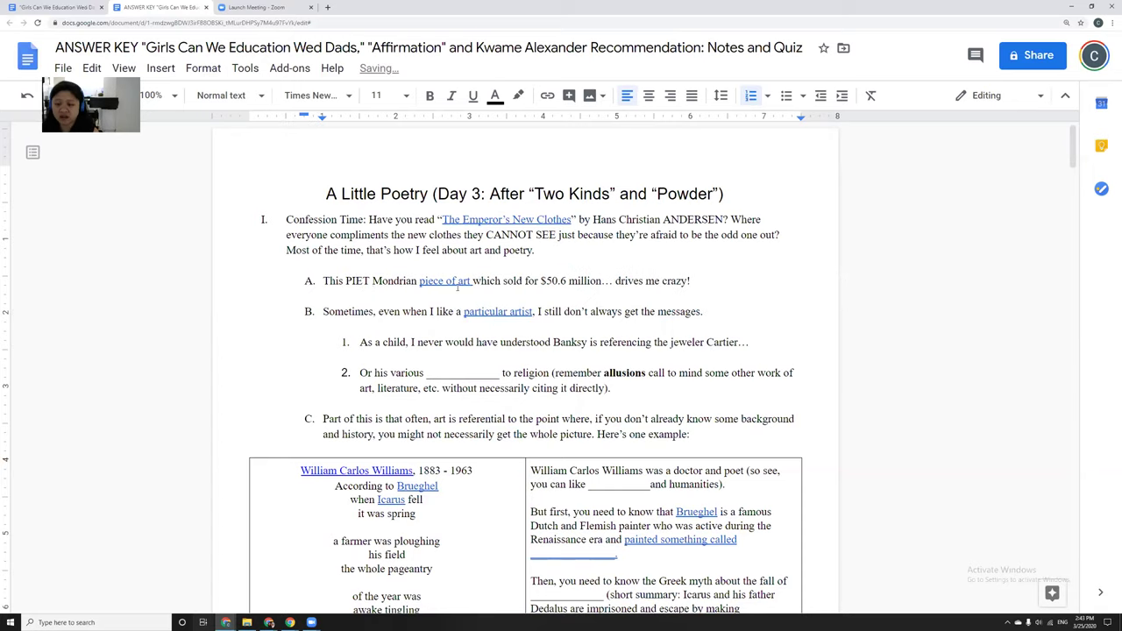
{"action": "left_click", "coordinate": [456, 283]}
- Open the ARTnews Mondrian $50.6 M sale article, skim it, then close its tab
{"action": "left_click", "coordinate": [469, 304]}
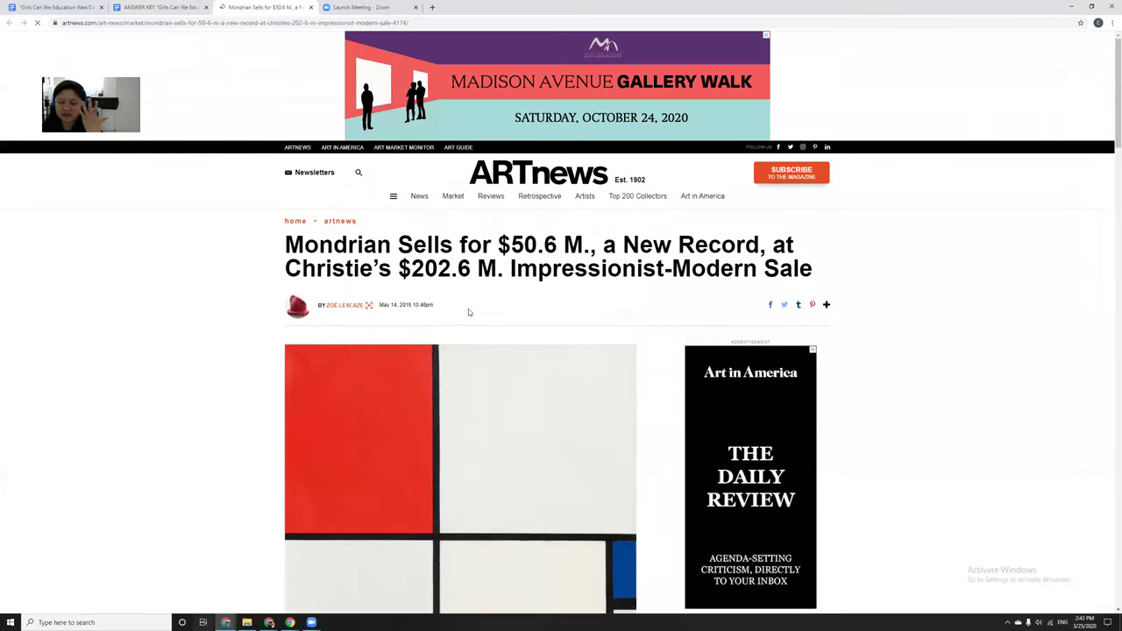
{"action": "scroll", "coordinate": [468, 308], "scroll_direction": "down", "scroll_amount": 3}
{"action": "scroll", "coordinate": [466, 311], "scroll_direction": "up", "scroll_amount": 1}
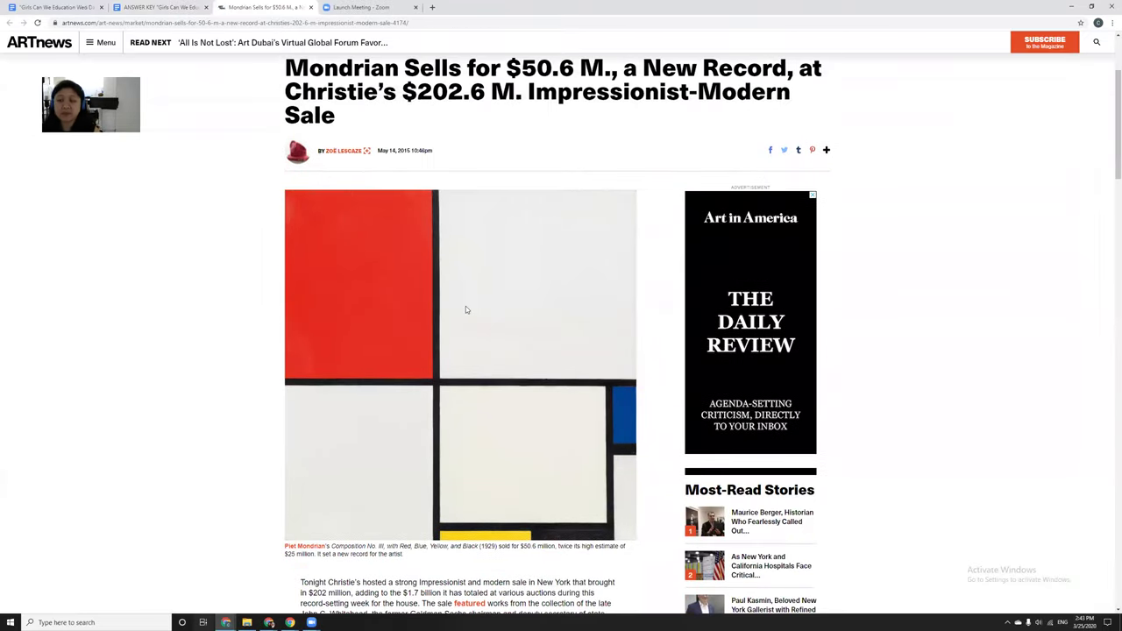
{"action": "left_click", "coordinate": [310, 10]}
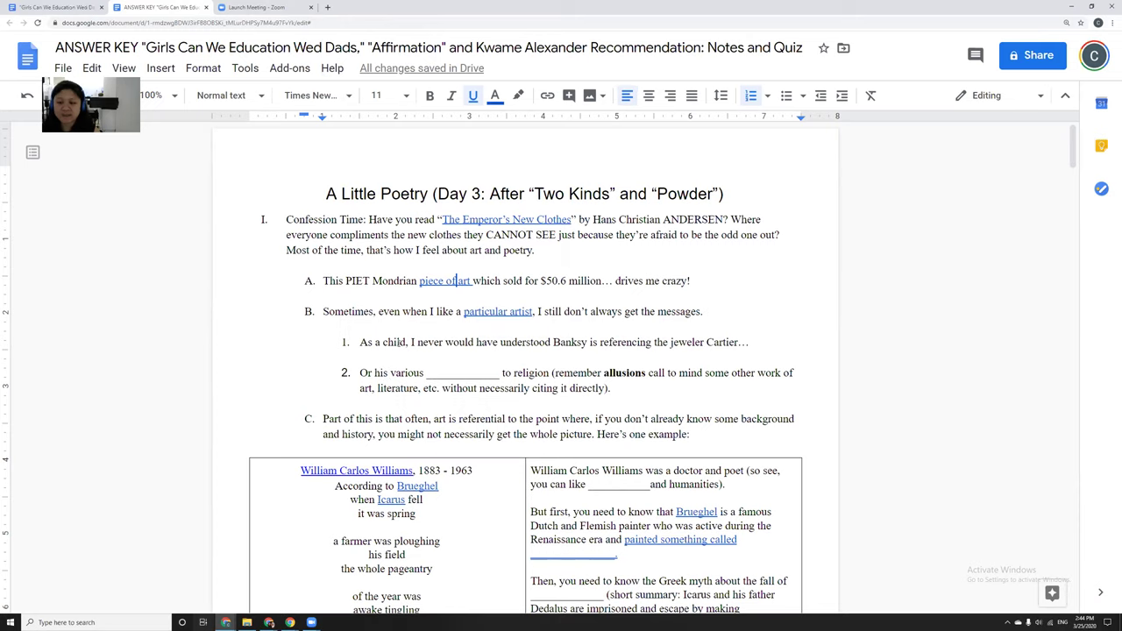
{"action": "scroll", "coordinate": [394, 359], "scroll_direction": "down", "scroll_amount": 1}
- Open the Banksy website from the 'particular artist' link
{"action": "left_click", "coordinate": [474, 267]}
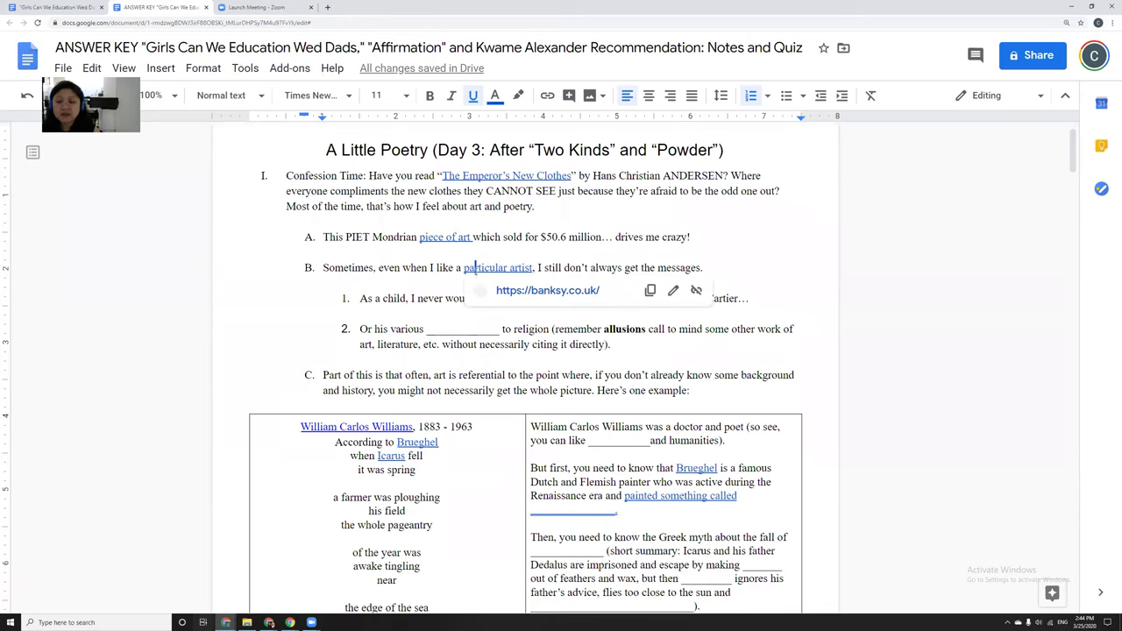
{"action": "left_click", "coordinate": [520, 295]}
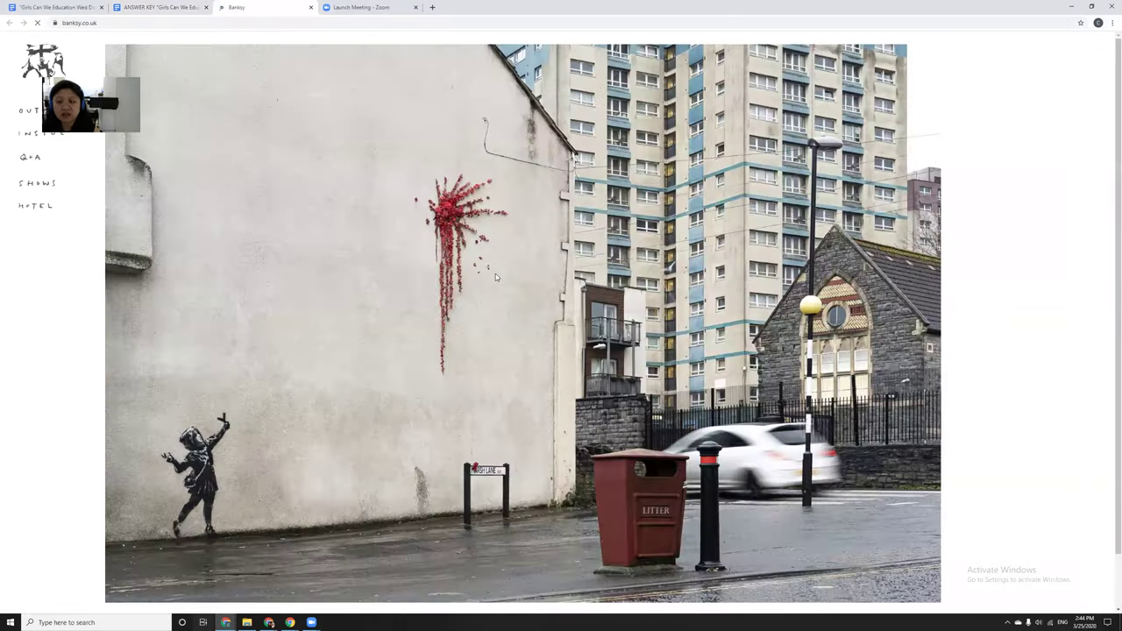
{"action": "scroll", "coordinate": [768, 347], "scroll_direction": "down", "scroll_amount": 1}
{"action": "scroll", "coordinate": [754, 333], "scroll_direction": "up", "scroll_amount": 1}
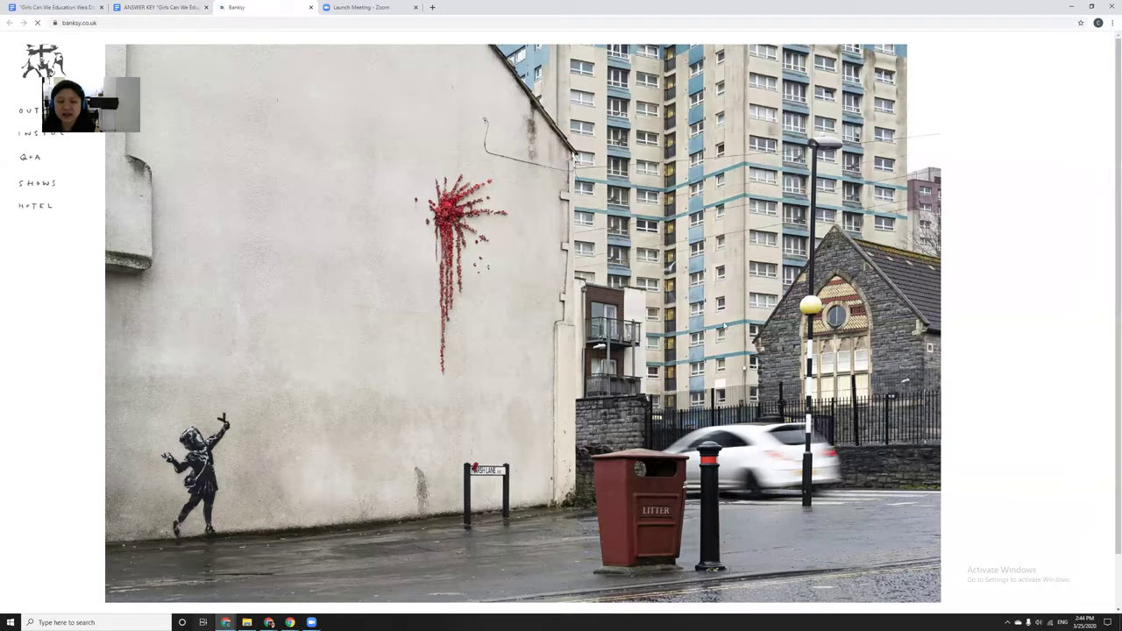
- Browse the INSIDE slideshow of works, returning to the squirrel plaque image
{"action": "left_click", "coordinate": [29, 138]}
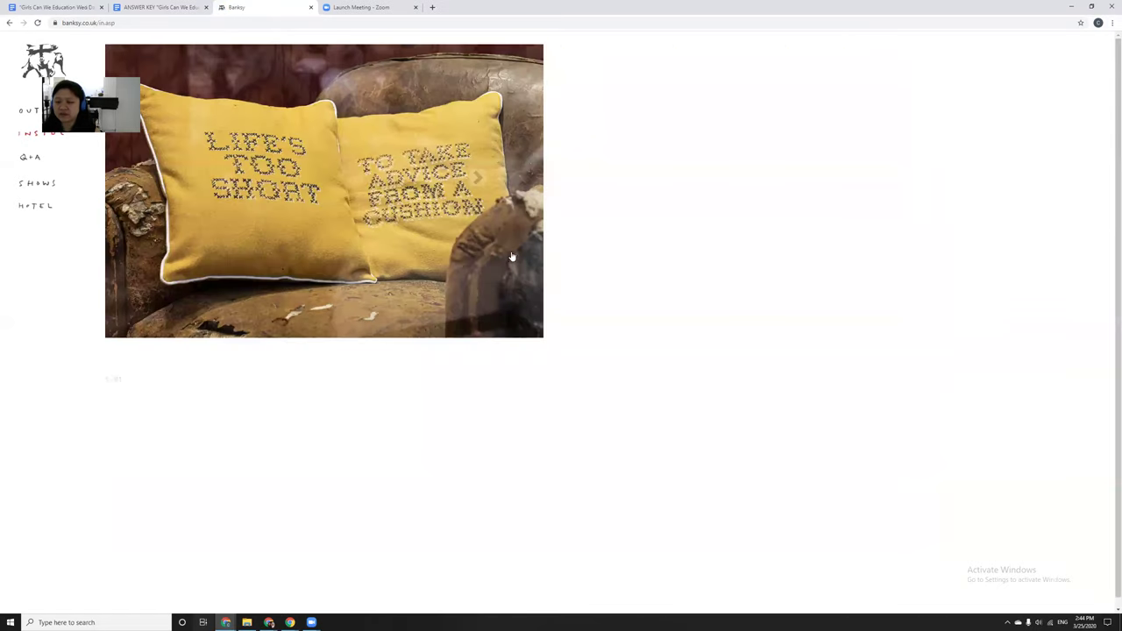
{"action": "left_click", "coordinate": [484, 180]}
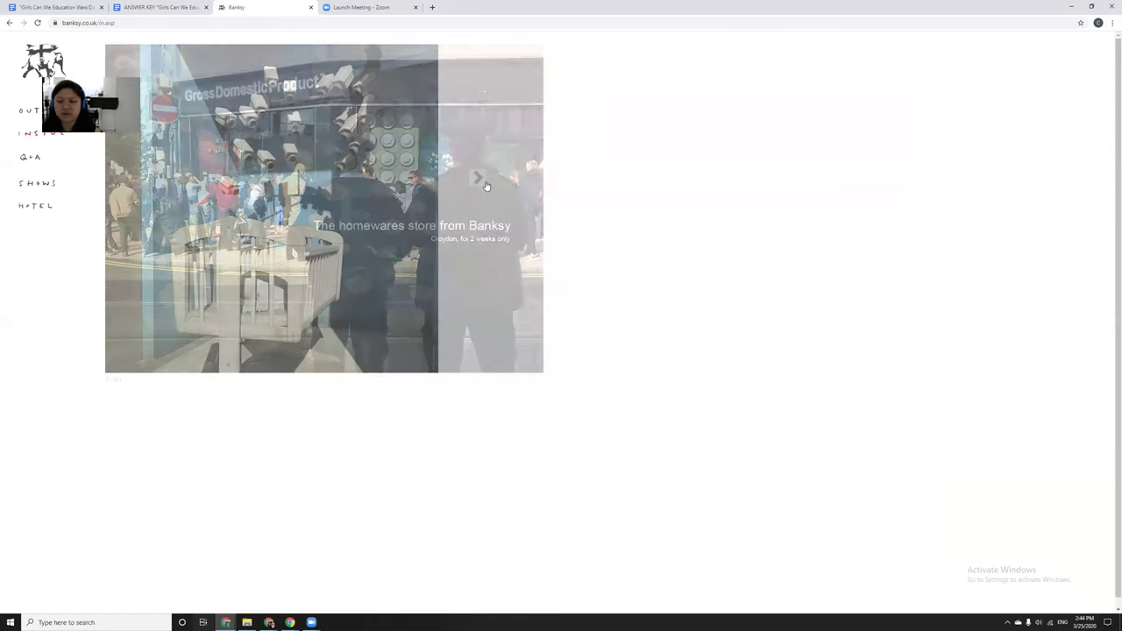
{"action": "left_click", "coordinate": [486, 185]}
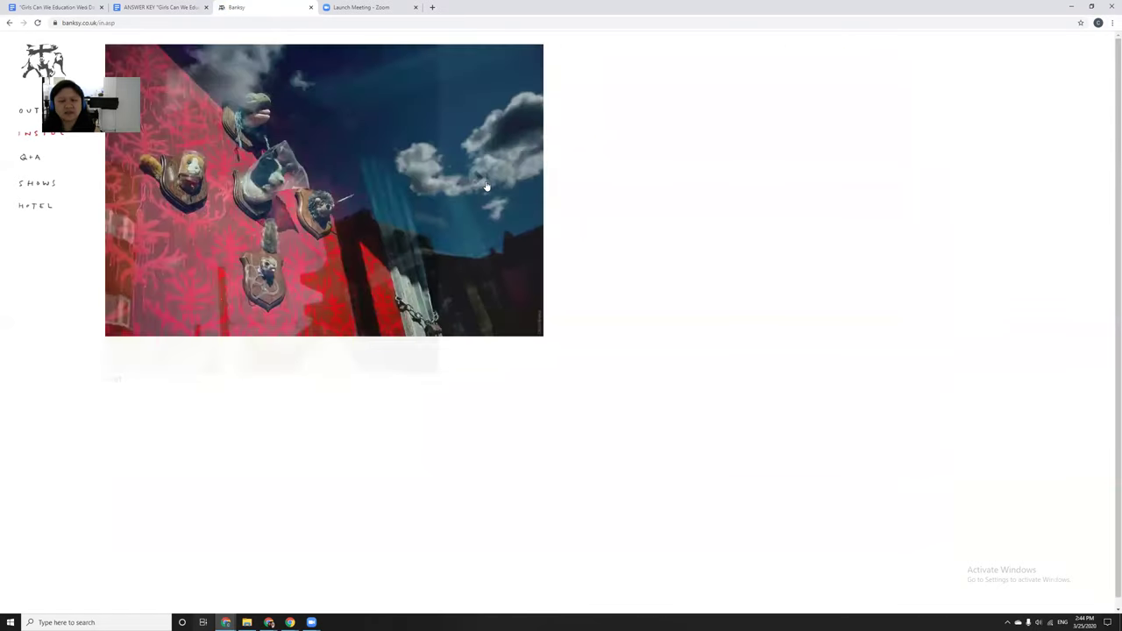
{"action": "left_click", "coordinate": [485, 185]}
{"action": "left_click", "coordinate": [485, 185]}
{"action": "left_click", "coordinate": [486, 185]}
{"action": "left_click", "coordinate": [480, 176]}
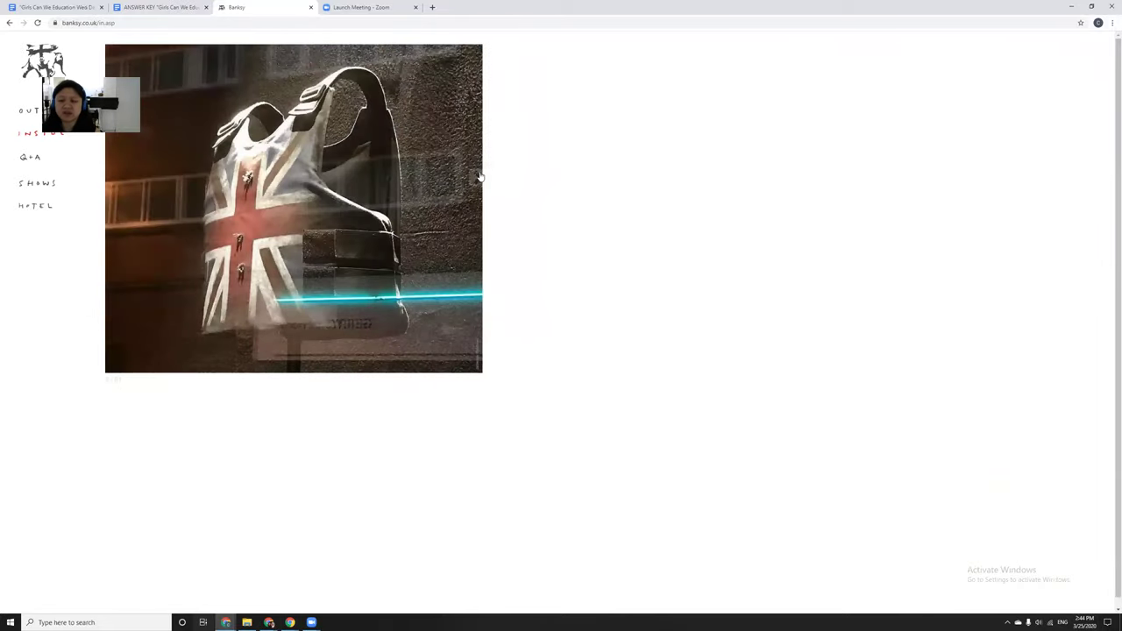
{"action": "left_click", "coordinate": [479, 176]}
{"action": "left_click", "coordinate": [480, 177]}
{"action": "left_click", "coordinate": [479, 177]}
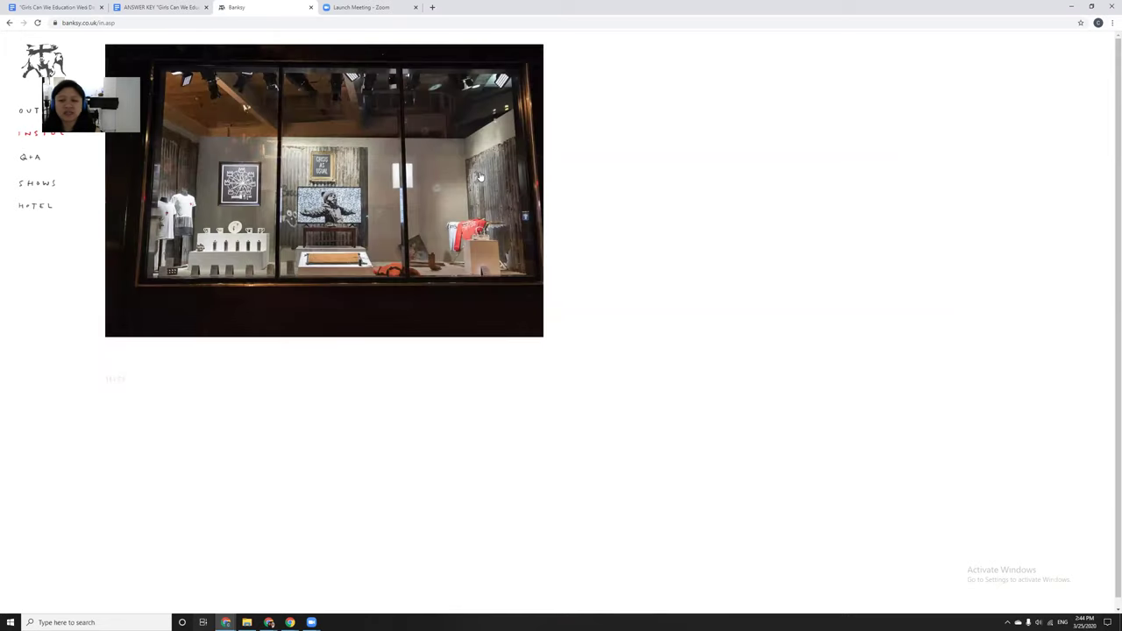
{"action": "left_click", "coordinate": [470, 179]}
{"action": "left_click", "coordinate": [471, 180]}
{"action": "left_click", "coordinate": [471, 180]}
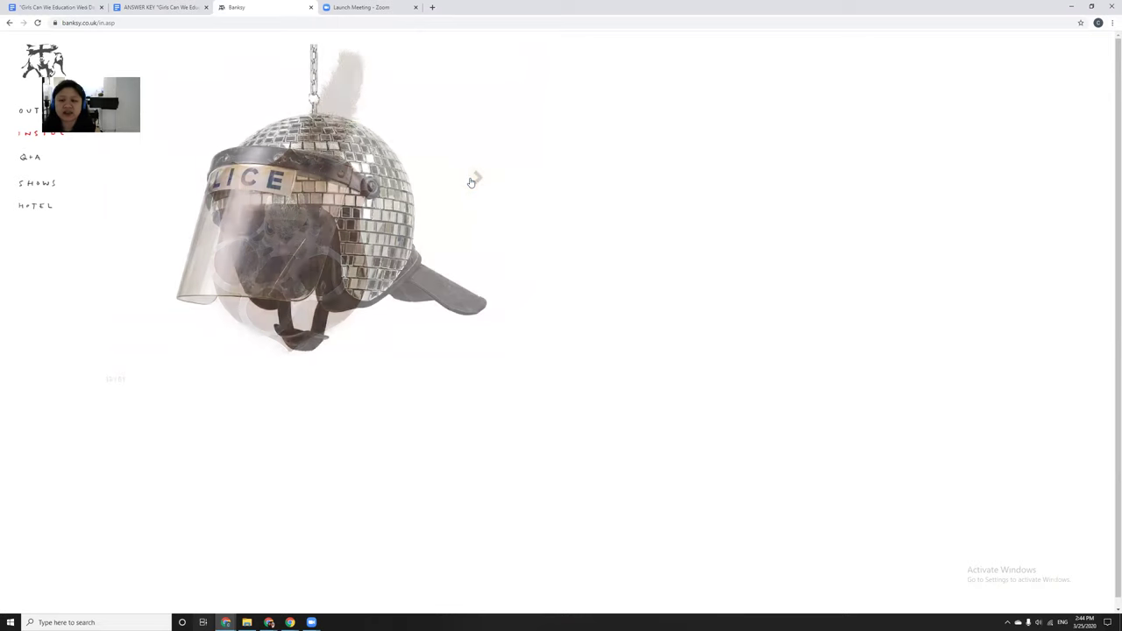
{"action": "left_click", "coordinate": [167, 179]}
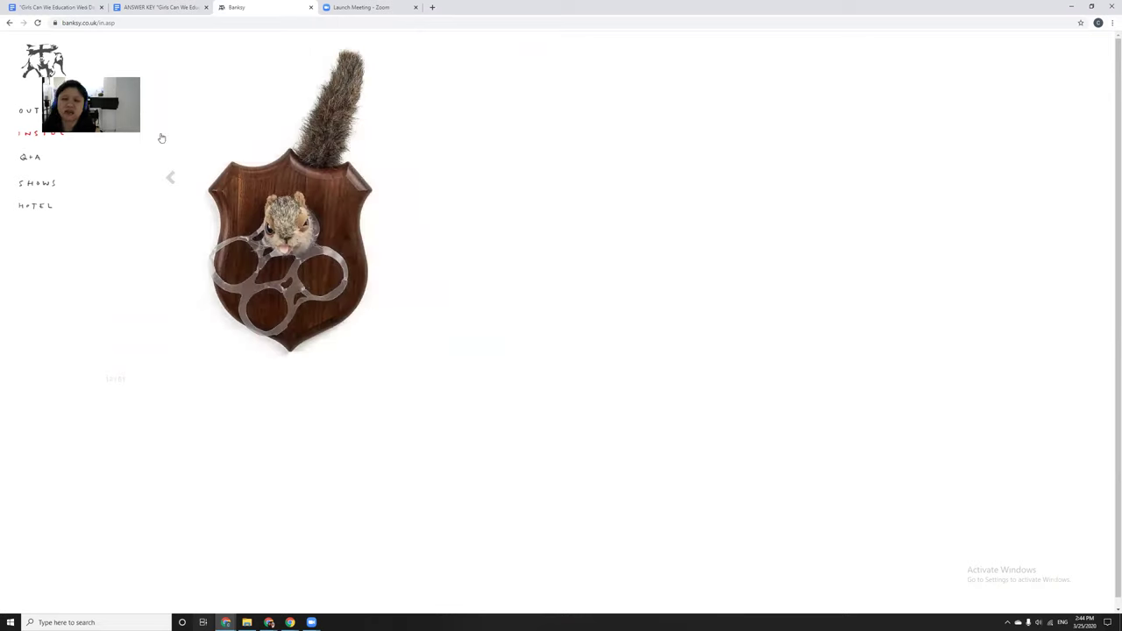
- Browse the OUT section's street works, then switch back to the answer key
{"action": "left_click", "coordinate": [28, 111]}
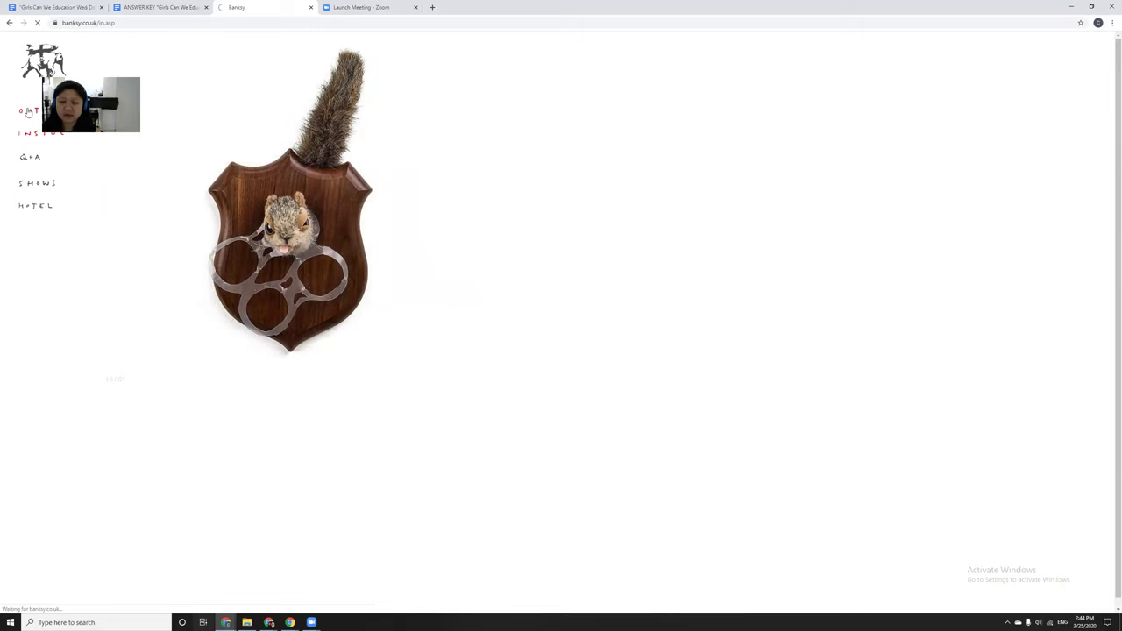
{"action": "left_click", "coordinate": [487, 182]}
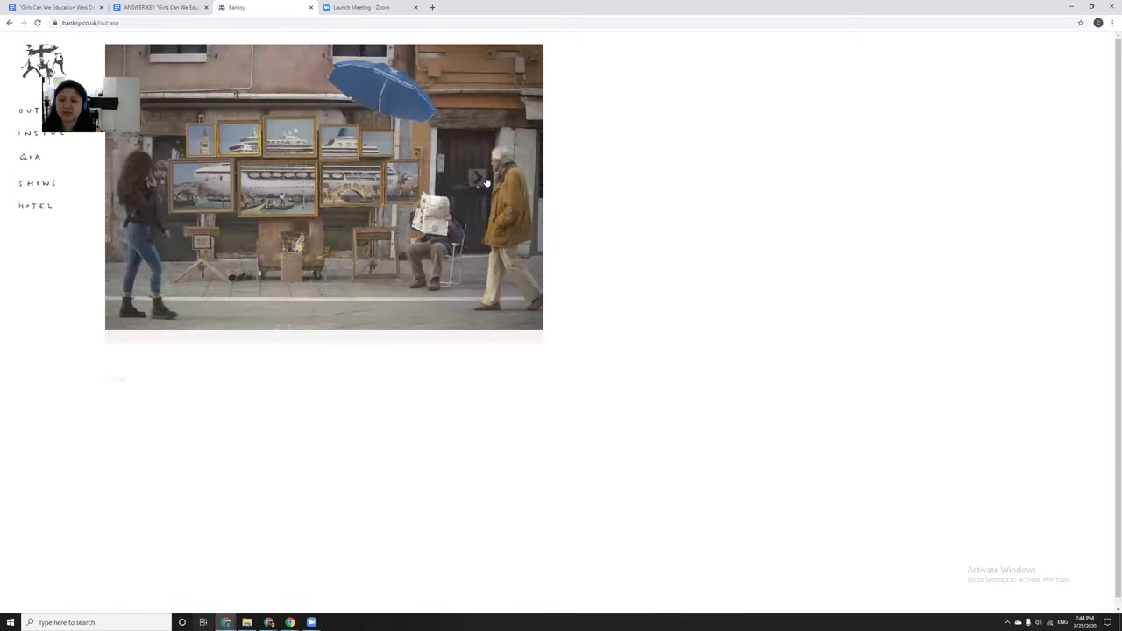
{"action": "left_click", "coordinate": [486, 180]}
{"action": "left_click", "coordinate": [485, 180]}
{"action": "left_click", "coordinate": [486, 181]}
{"action": "left_click", "coordinate": [485, 180]}
{"action": "left_click", "coordinate": [486, 182]}
{"action": "left_click", "coordinate": [486, 182]}
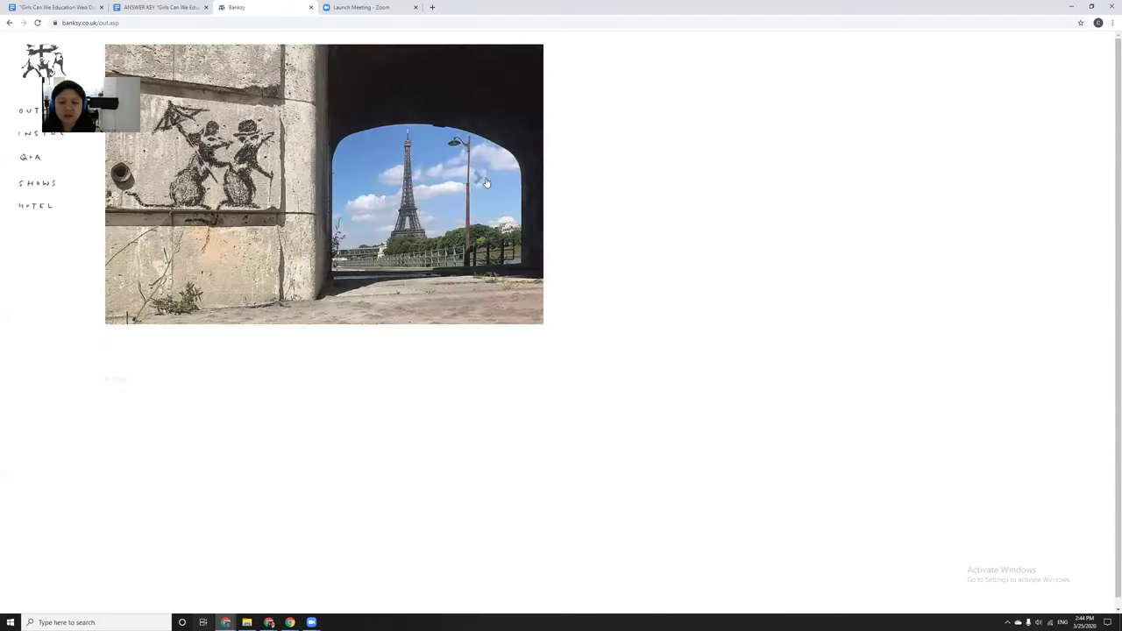
{"action": "left_click", "coordinate": [487, 183]}
{"action": "left_click", "coordinate": [486, 182]}
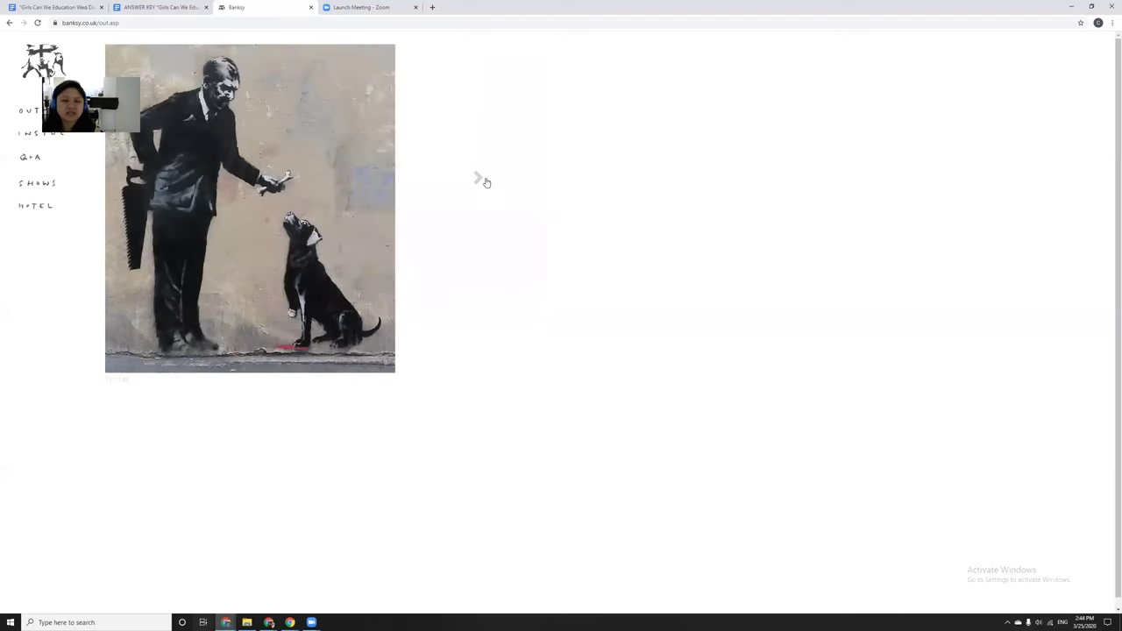
{"action": "left_click", "coordinate": [487, 182]}
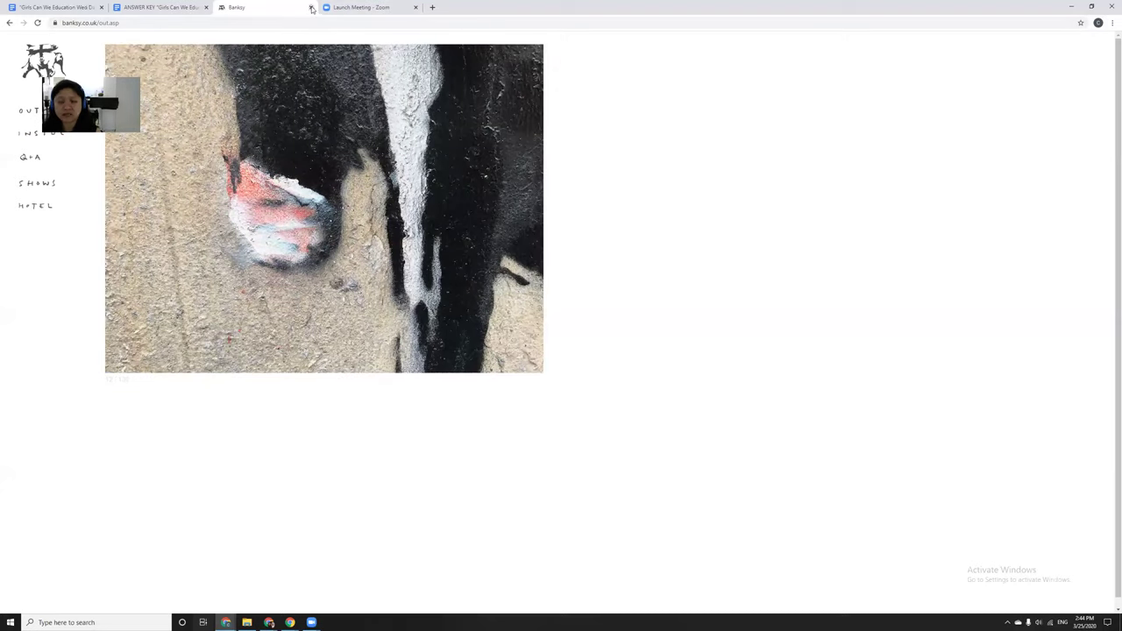
{"action": "key", "text": "ctrl+shift+Tab"}
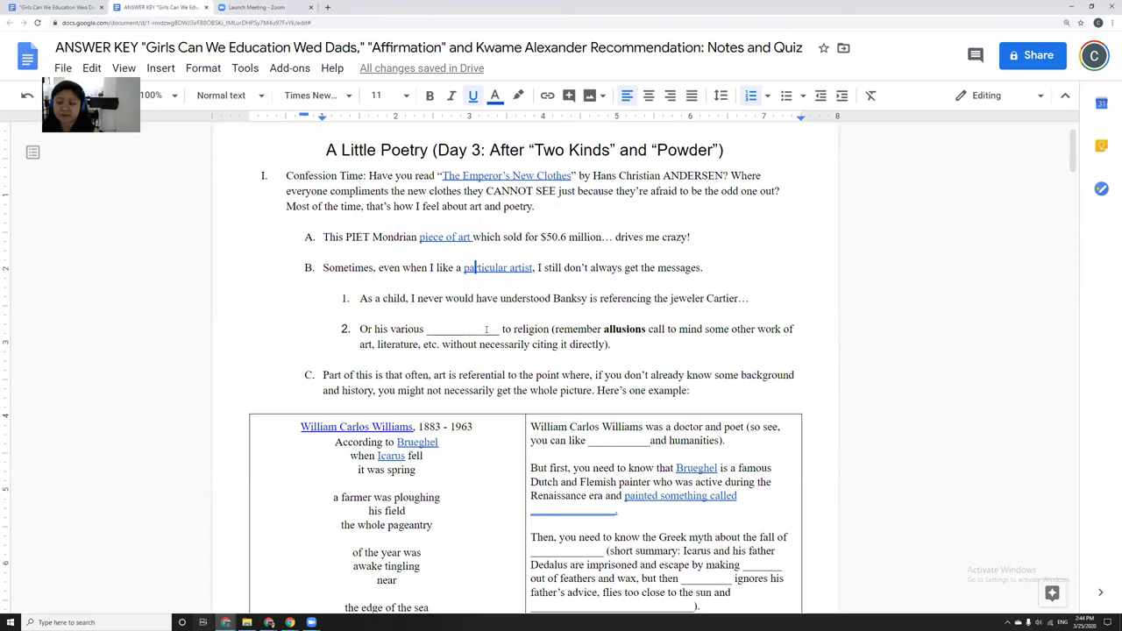
{"action": "left_click", "coordinate": [327, 8]}
{"action": "type", "text": "cari"}
{"action": "key", "text": "BackSpace"}
{"action": "type", "text": "ters"}
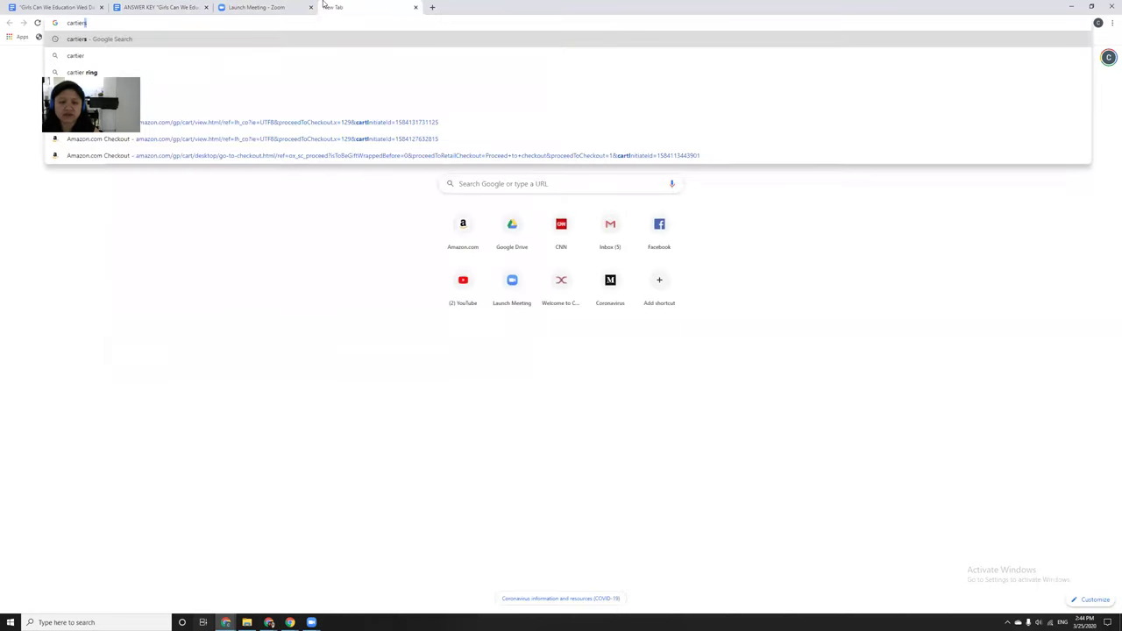
{"action": "key", "text": "Return"}
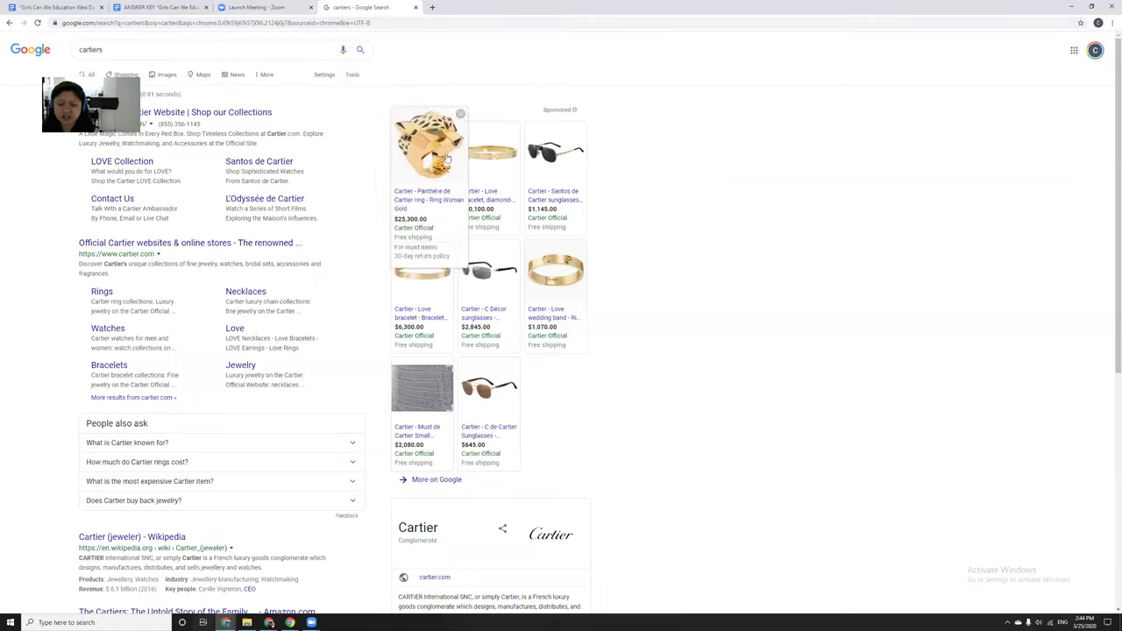
{"action": "left_click", "coordinate": [414, 7]}
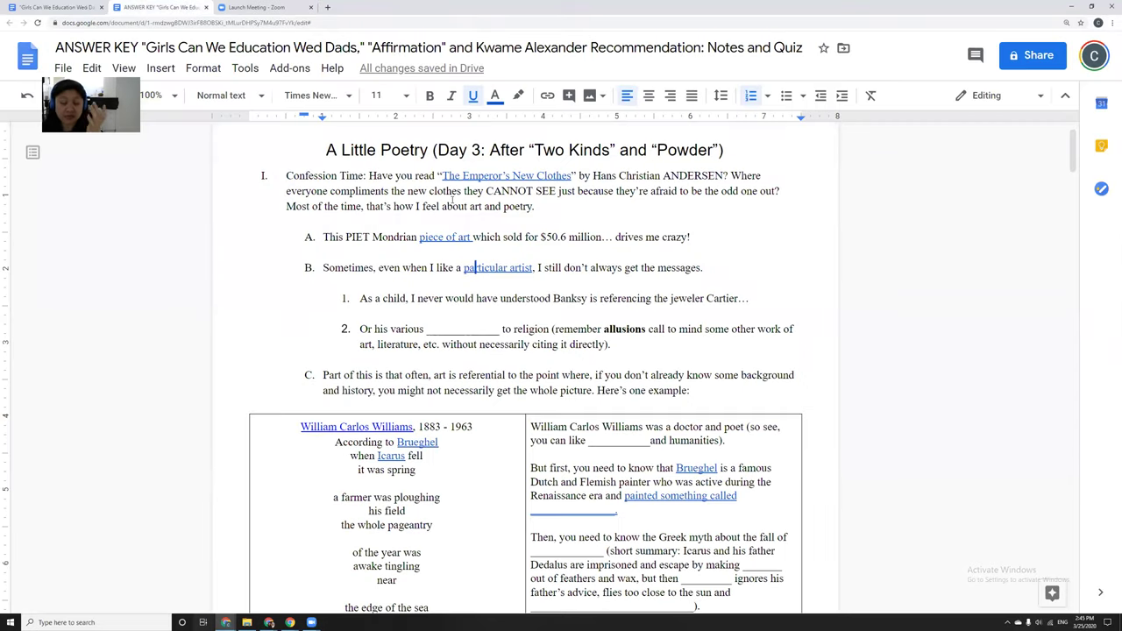
- Replace item 2's underscore blank with ALLUSIONS
{"action": "left_click", "coordinate": [464, 331]}
{"action": "double_click", "coordinate": [465, 331]}
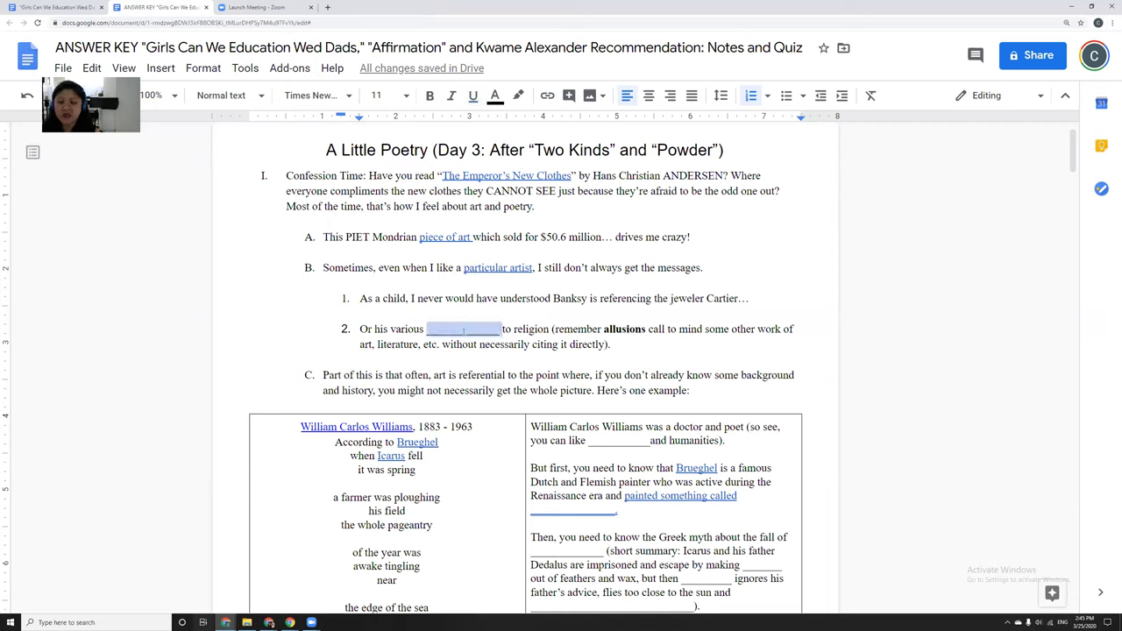
{"action": "type", "text": "ALLUSIONS"}
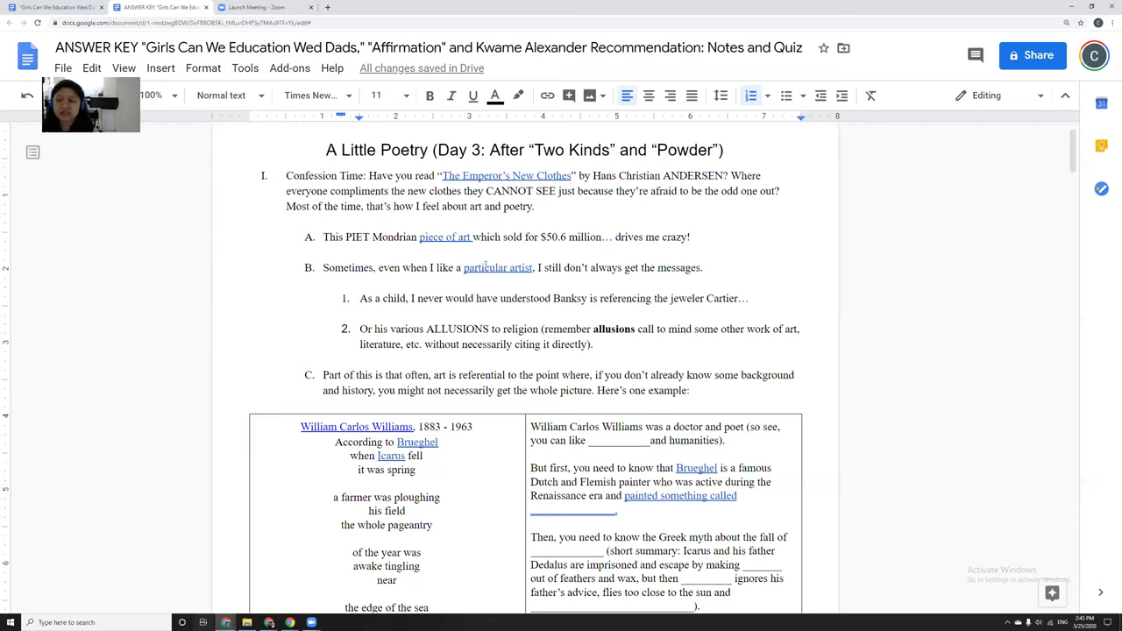
- Replace the underscores after 'you can like' with SCIENCE, then highlight 'According to Brueghel'
{"action": "scroll", "coordinate": [418, 301], "scroll_direction": "down", "scroll_amount": 3}
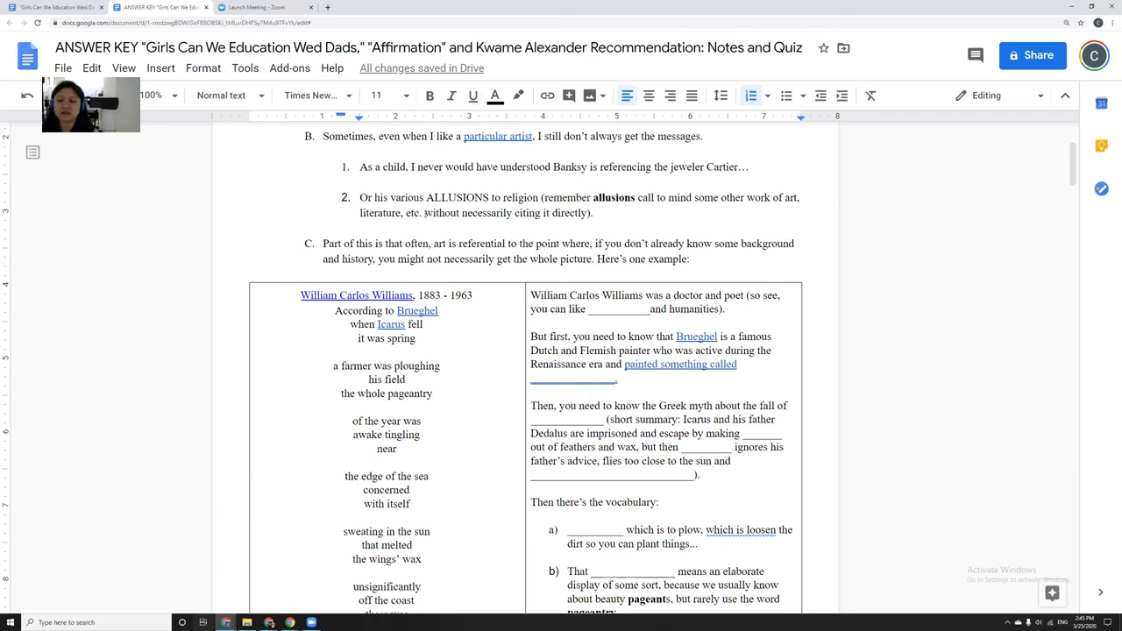
{"action": "scroll", "coordinate": [426, 201], "scroll_direction": "down", "scroll_amount": 1}
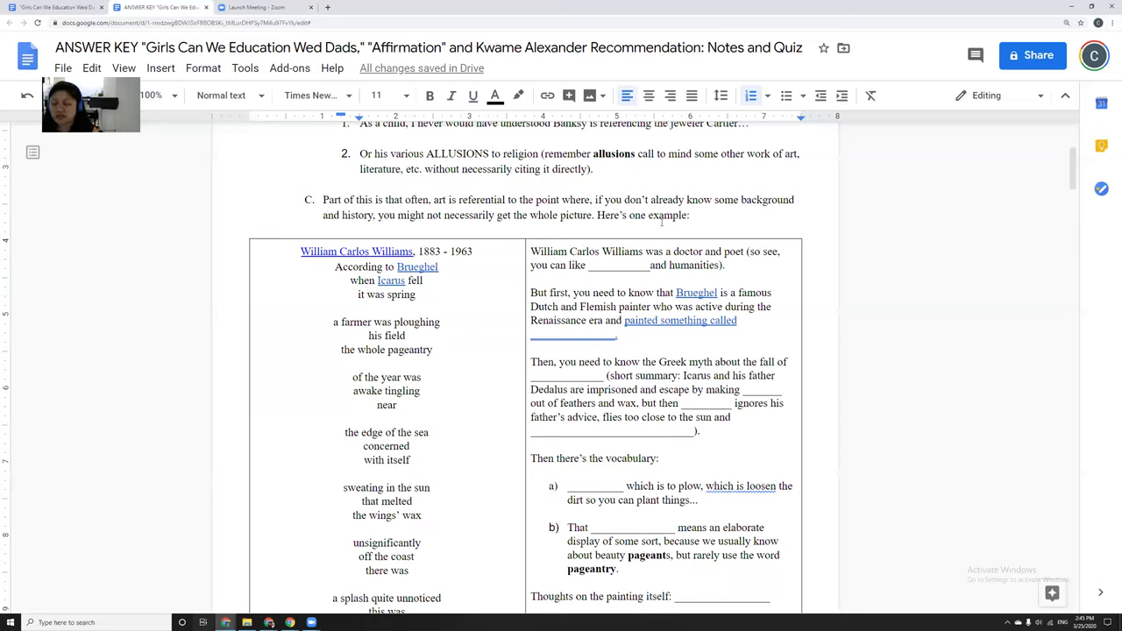
{"action": "left_click", "coordinate": [561, 278]}
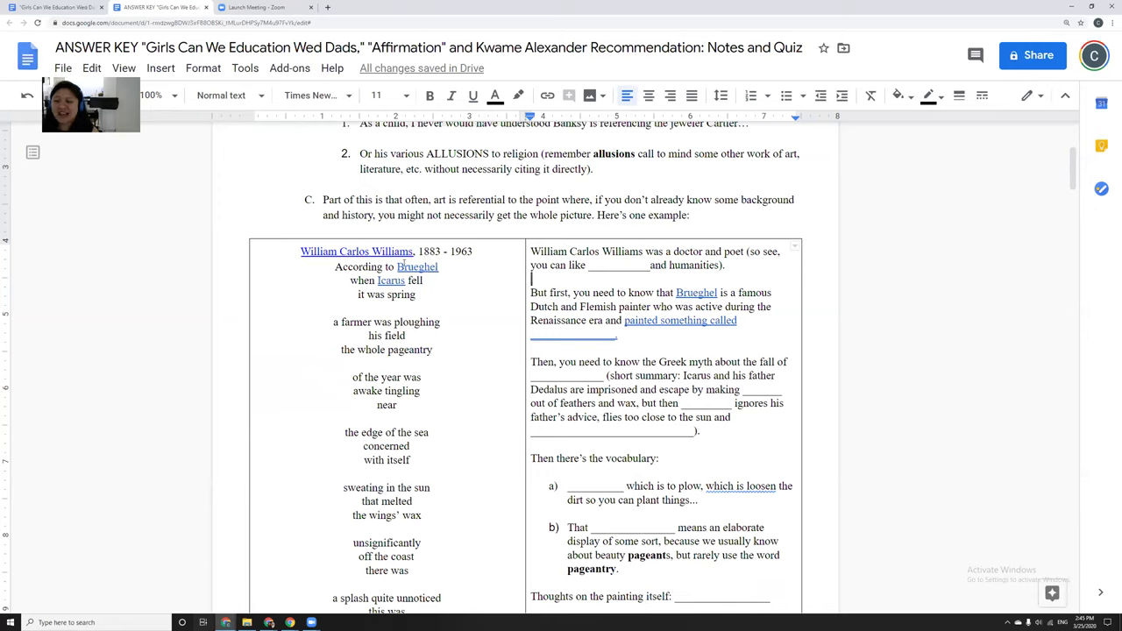
{"action": "double_click", "coordinate": [601, 267]}
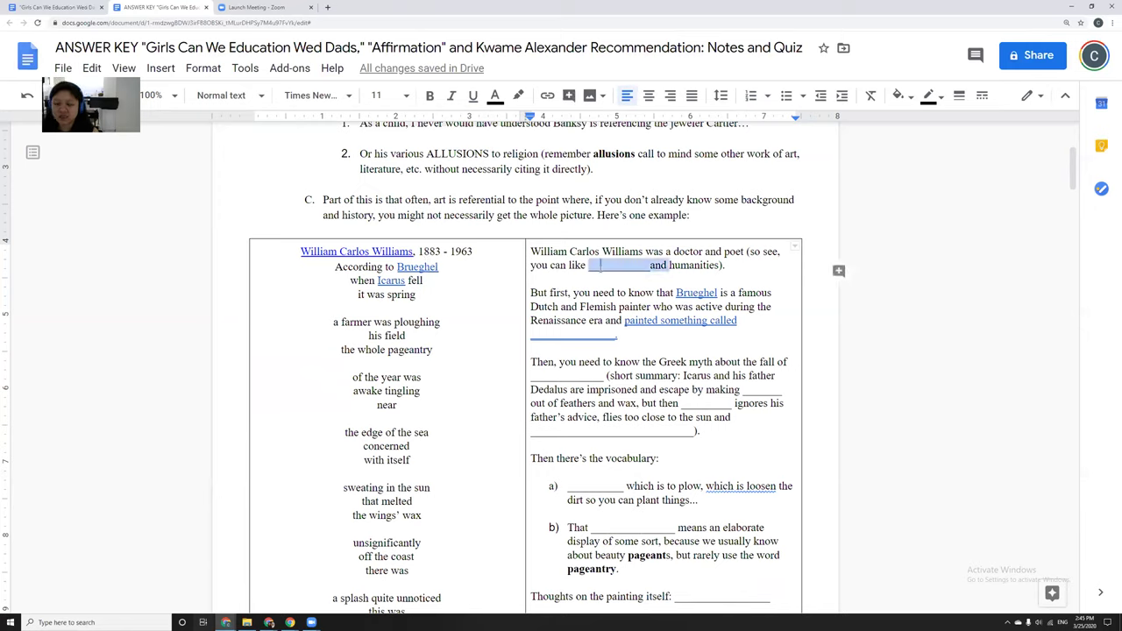
{"action": "left_click", "coordinate": [601, 267]}
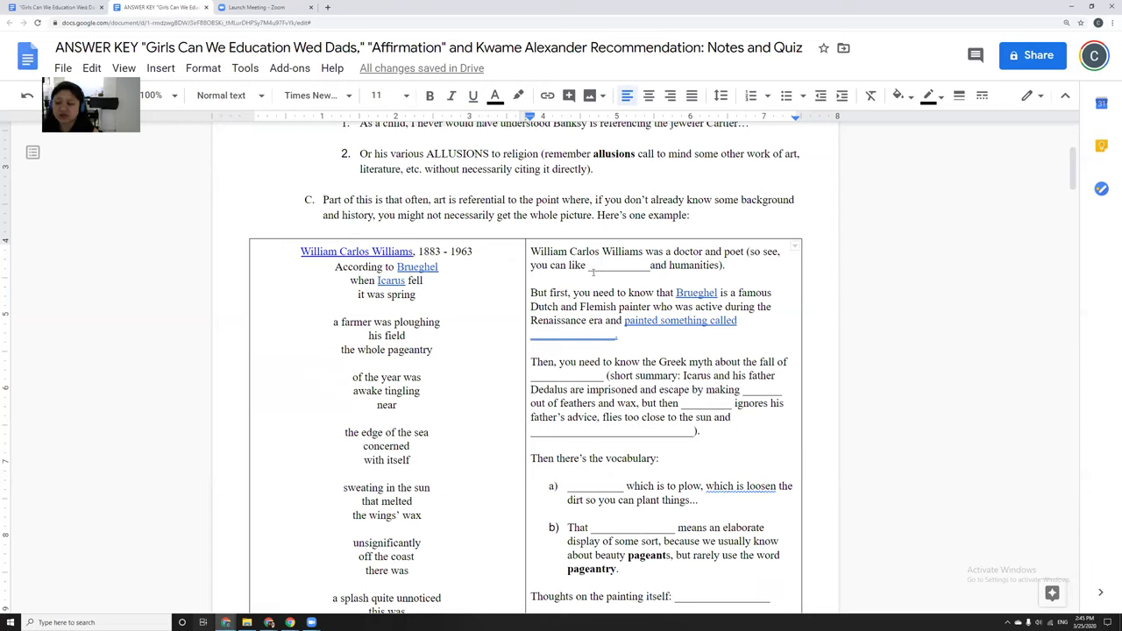
{"action": "left_click_drag", "start_coordinate": [593, 271], "coordinate": [638, 272]}
{"action": "type", "text": "SCIENCE"}
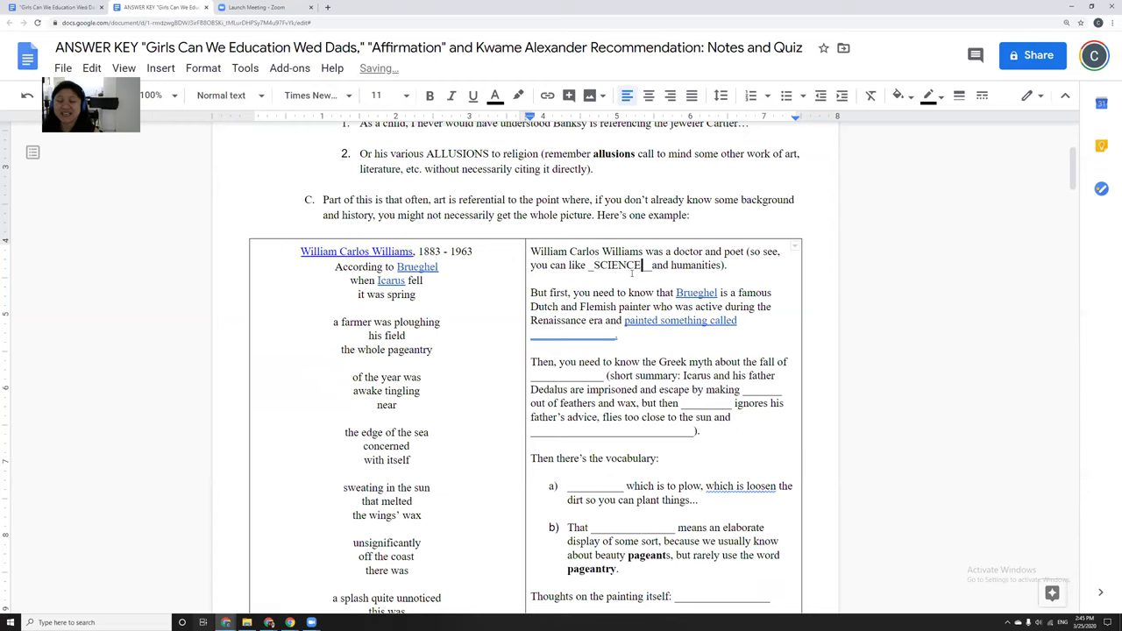
{"action": "key", "text": "Delete"}
{"action": "key", "text": "Delete"}
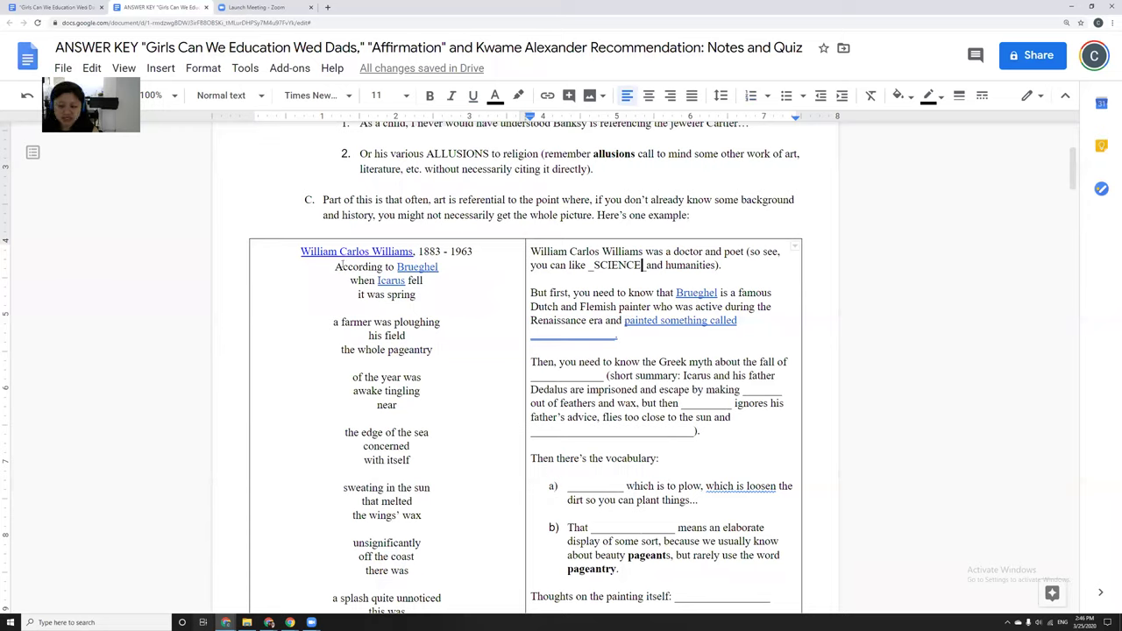
{"action": "left_click_drag", "start_coordinate": [337, 266], "coordinate": [440, 270]}
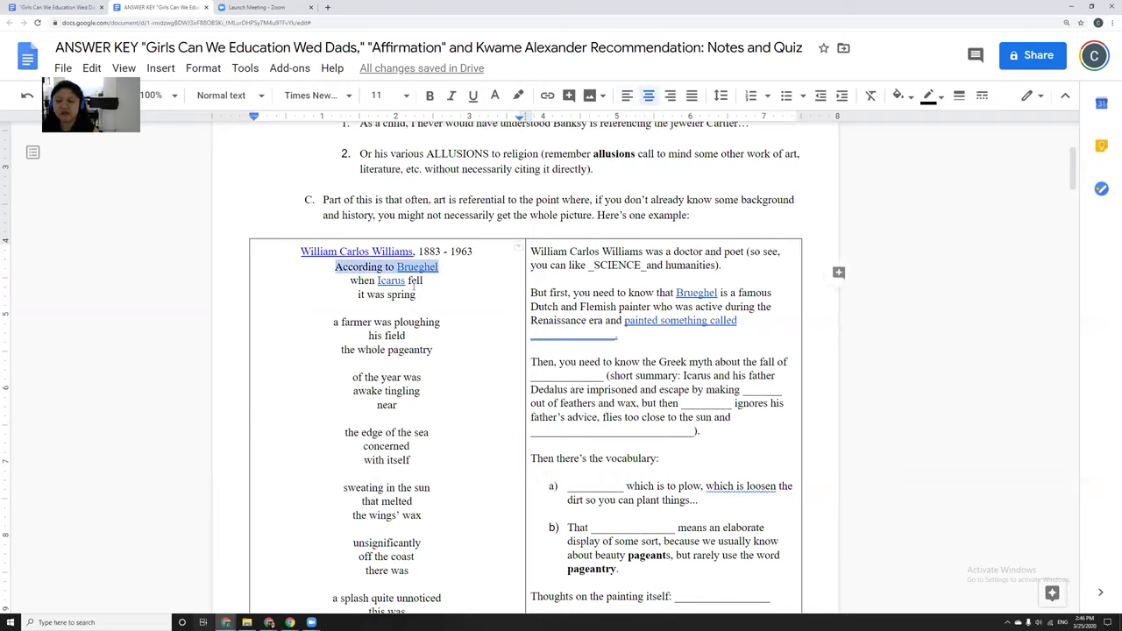
- Check the Brueghel image search, then type 'LANSCAPE WITH THE FALL OF ICARUS.' into the linked blank
{"action": "left_click", "coordinate": [698, 293]}
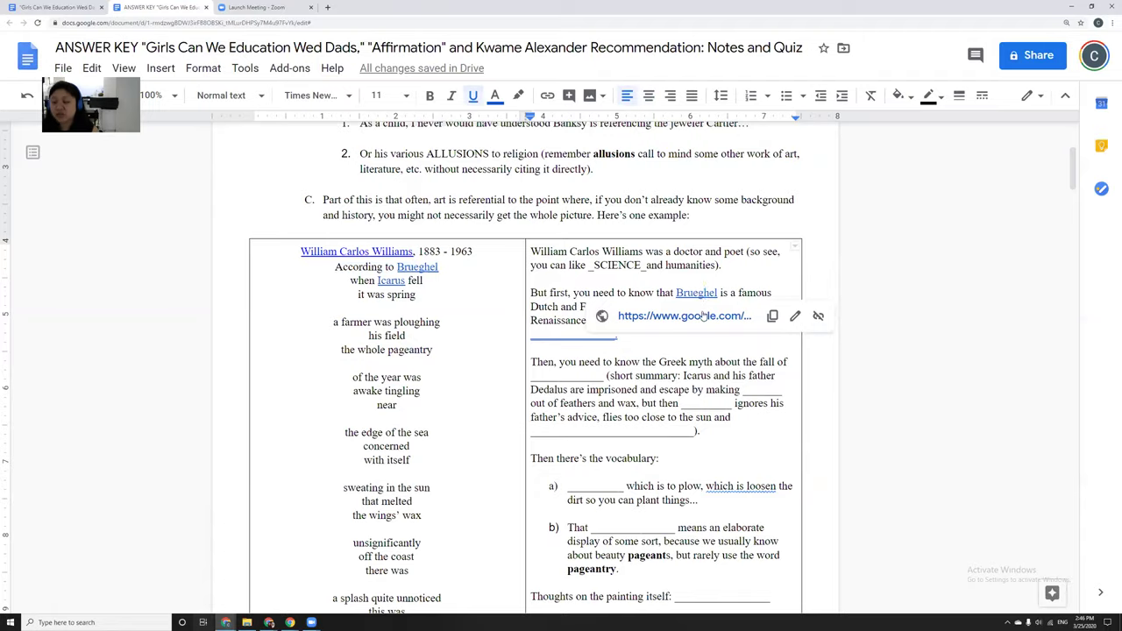
{"action": "left_click", "coordinate": [603, 315]}
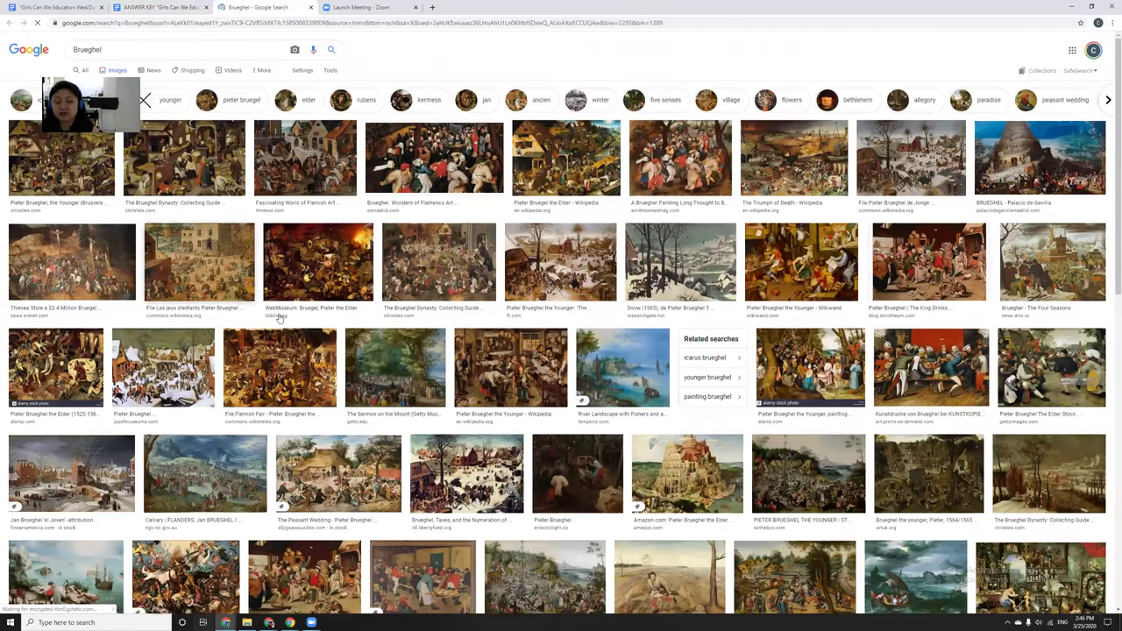
{"action": "left_click", "coordinate": [311, 10]}
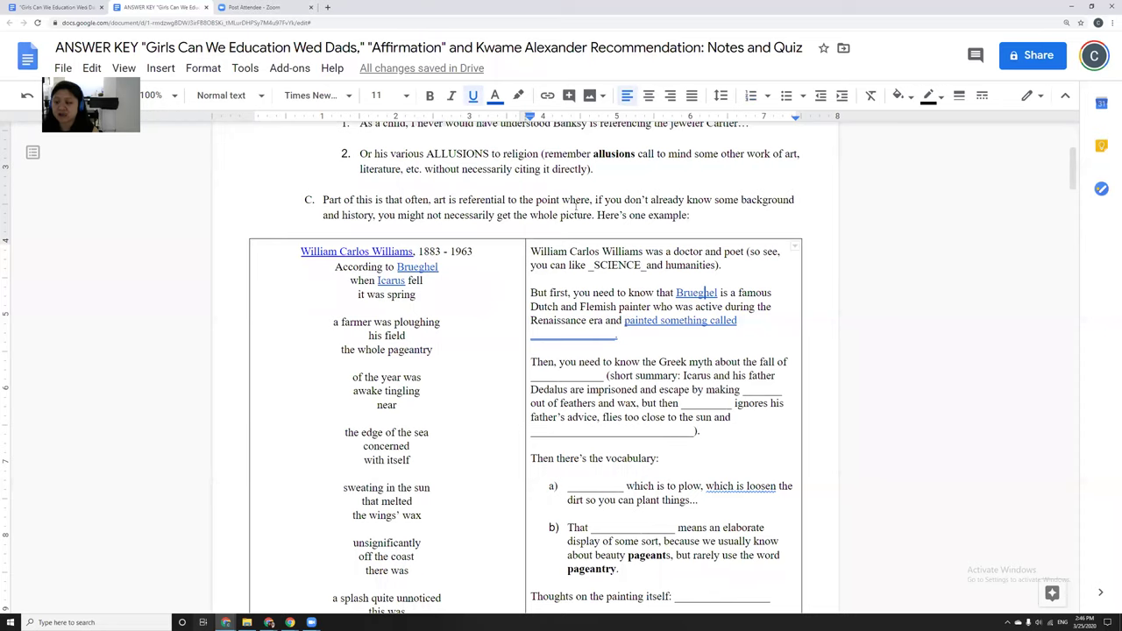
{"action": "double_click", "coordinate": [573, 339]}
{"action": "type", "text": "LA"}
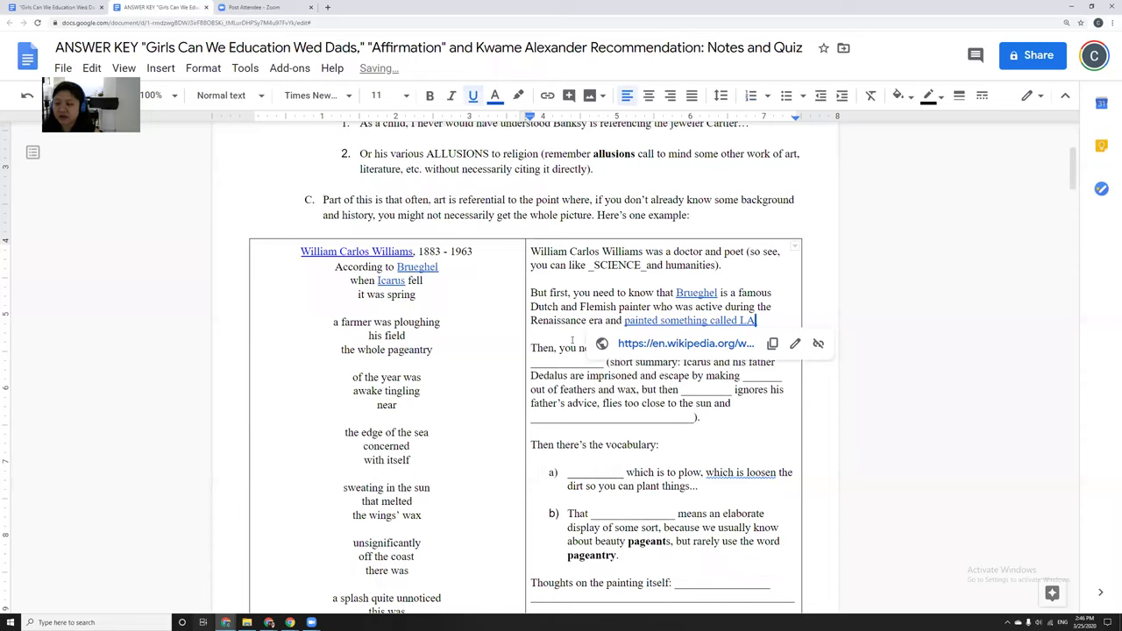
{"action": "type", "text": "NSCAPE WITH"}
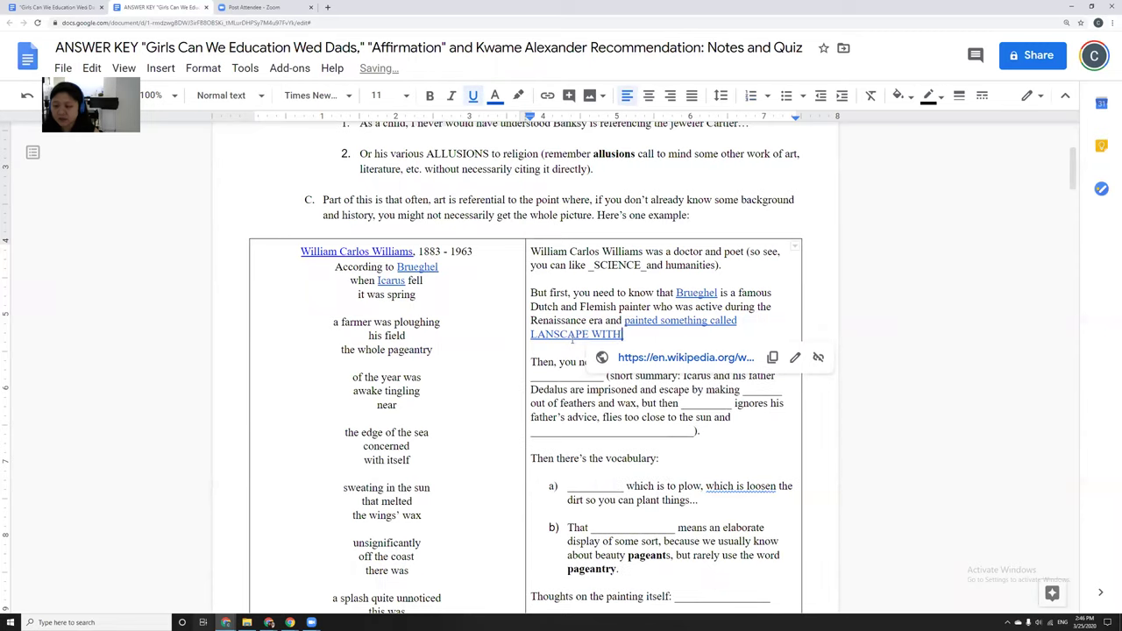
{"action": "type", "text": " THE FALL OF ICARUS."}
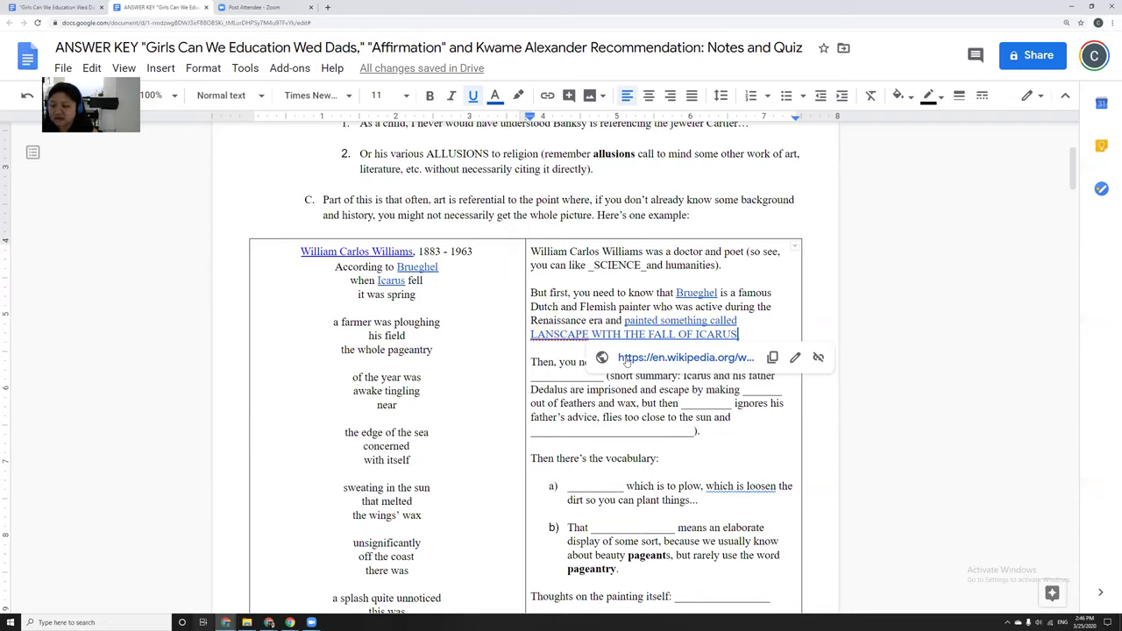
- Open the painting's Wikipedia page, browse Where's Waldo images, then view the painting full-size
{"action": "left_click", "coordinate": [625, 359]}
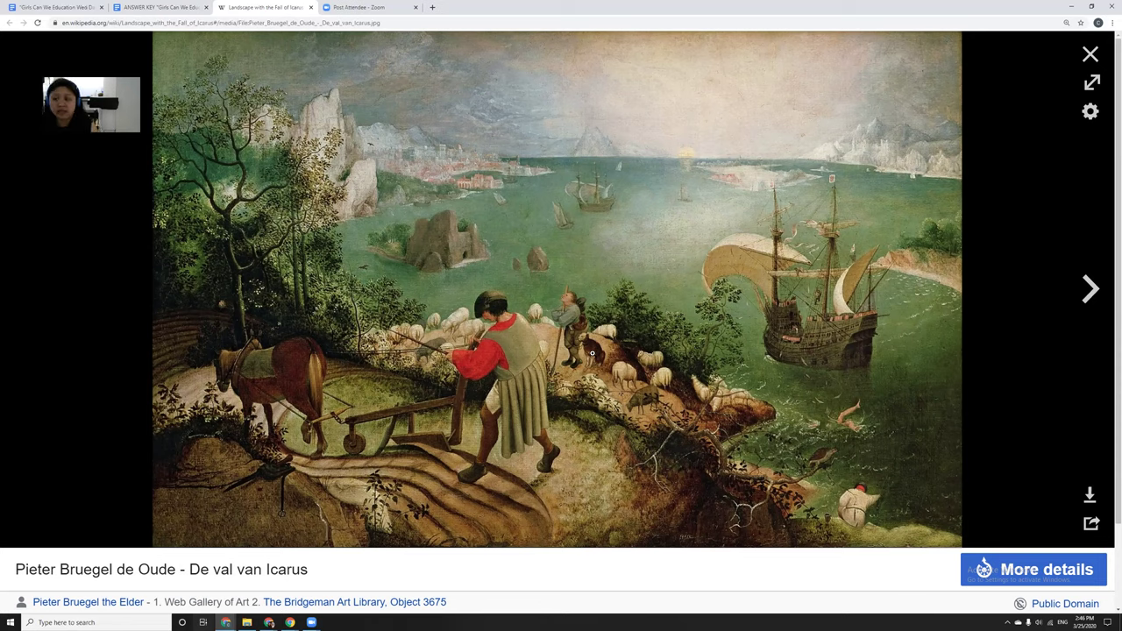
{"action": "left_click", "coordinate": [432, 7]}
{"action": "type", "text": "where 's wal"}
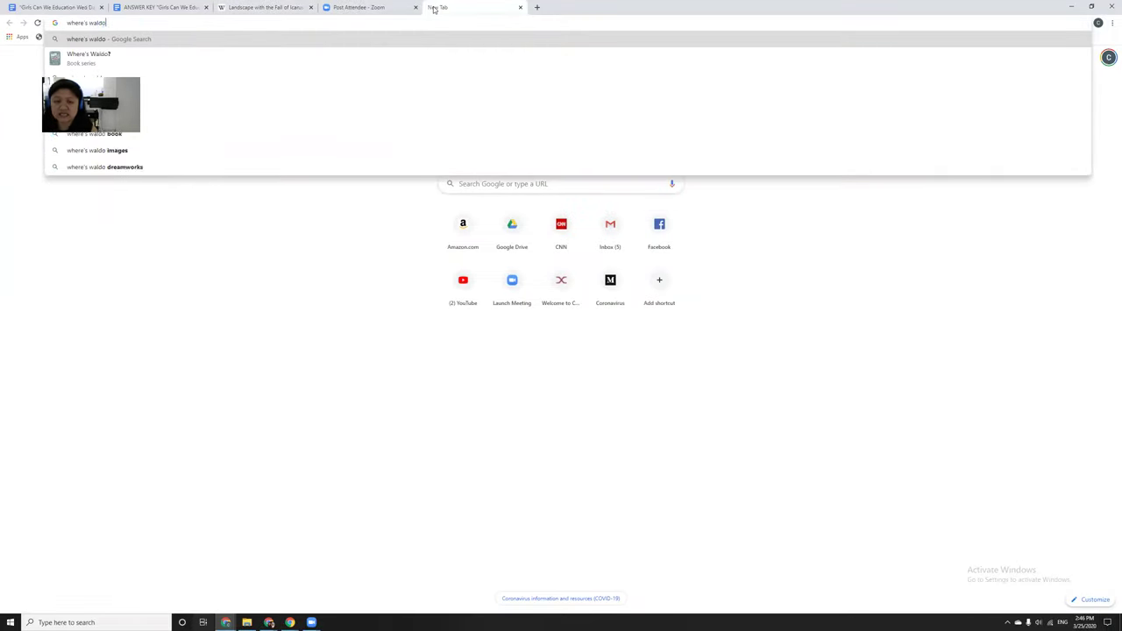
{"action": "type", "text": "do"}
{"action": "key", "text": "Return"}
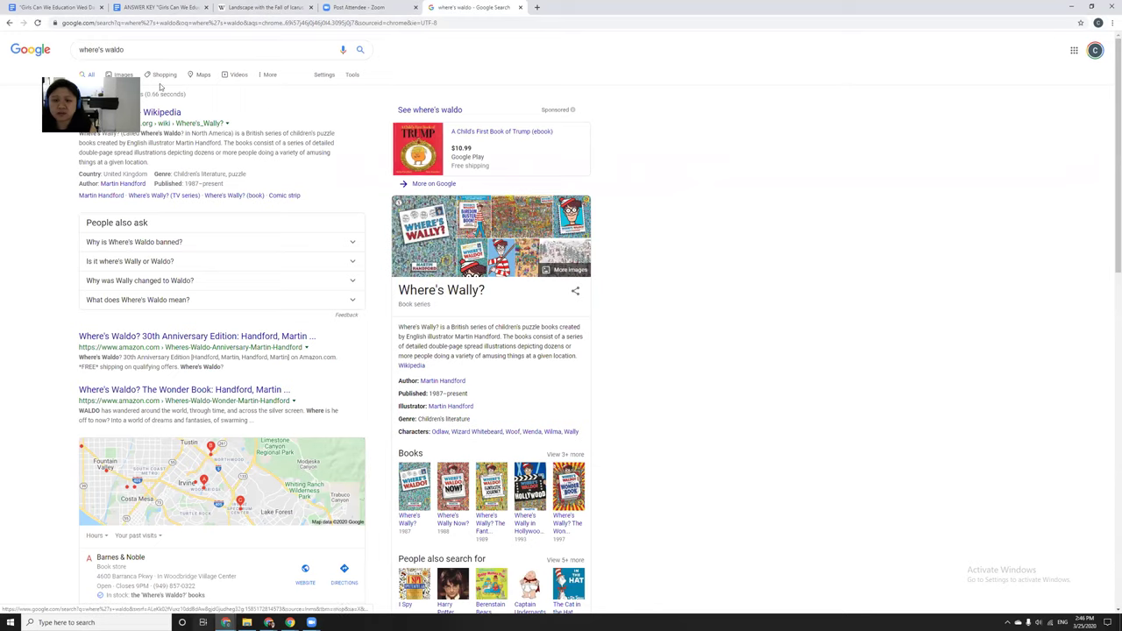
{"action": "left_click", "coordinate": [130, 75]}
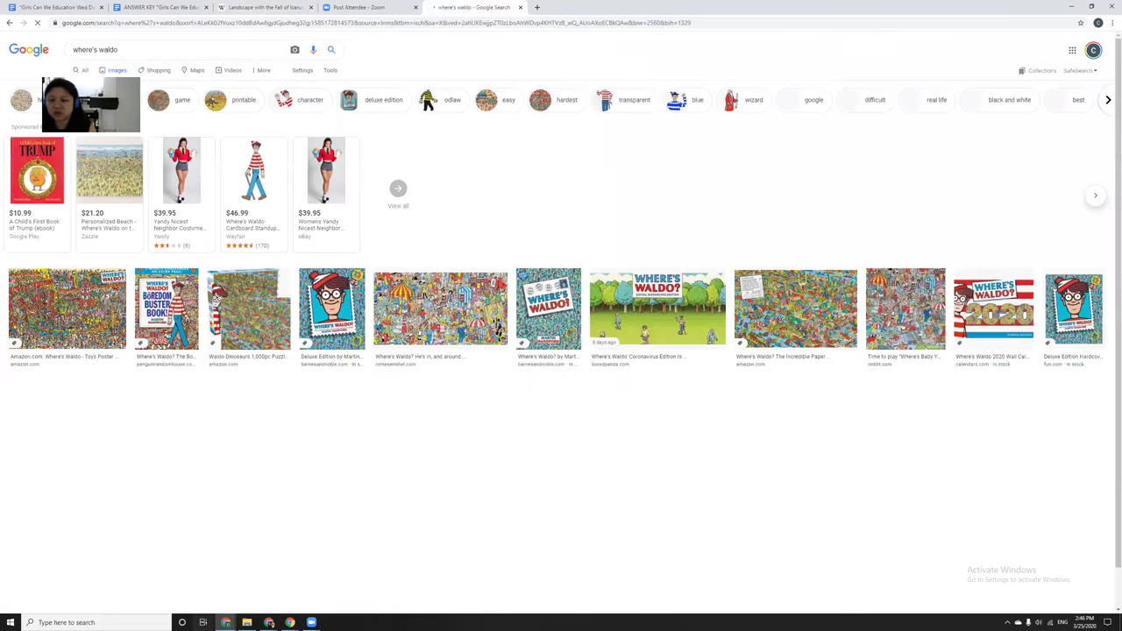
{"action": "left_click", "coordinate": [83, 326]}
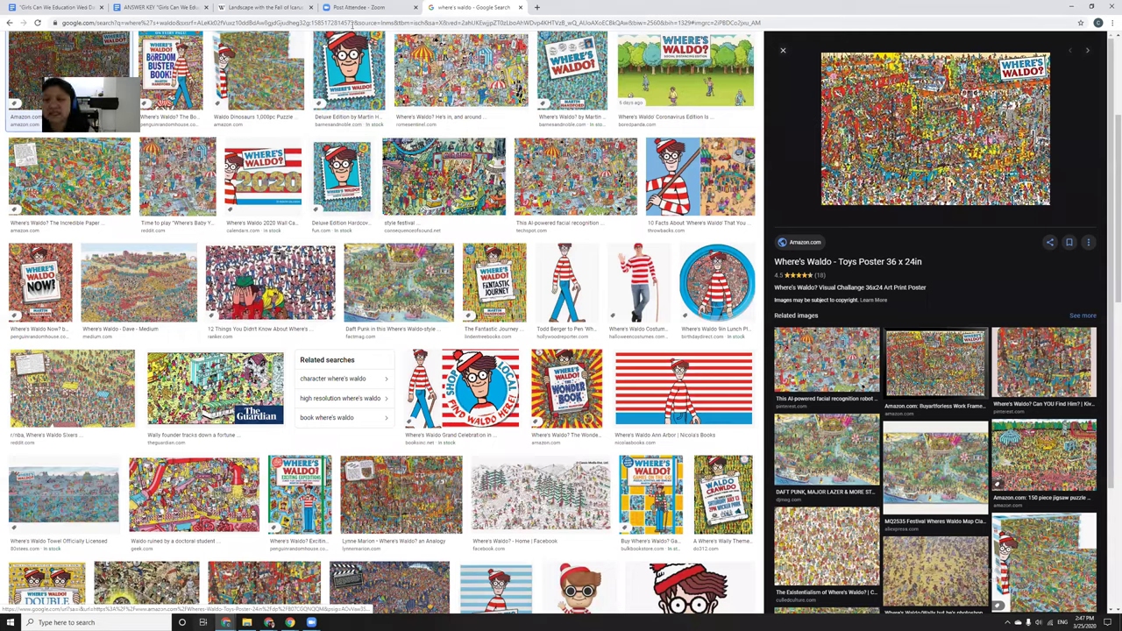
{"action": "left_click", "coordinate": [519, 8]}
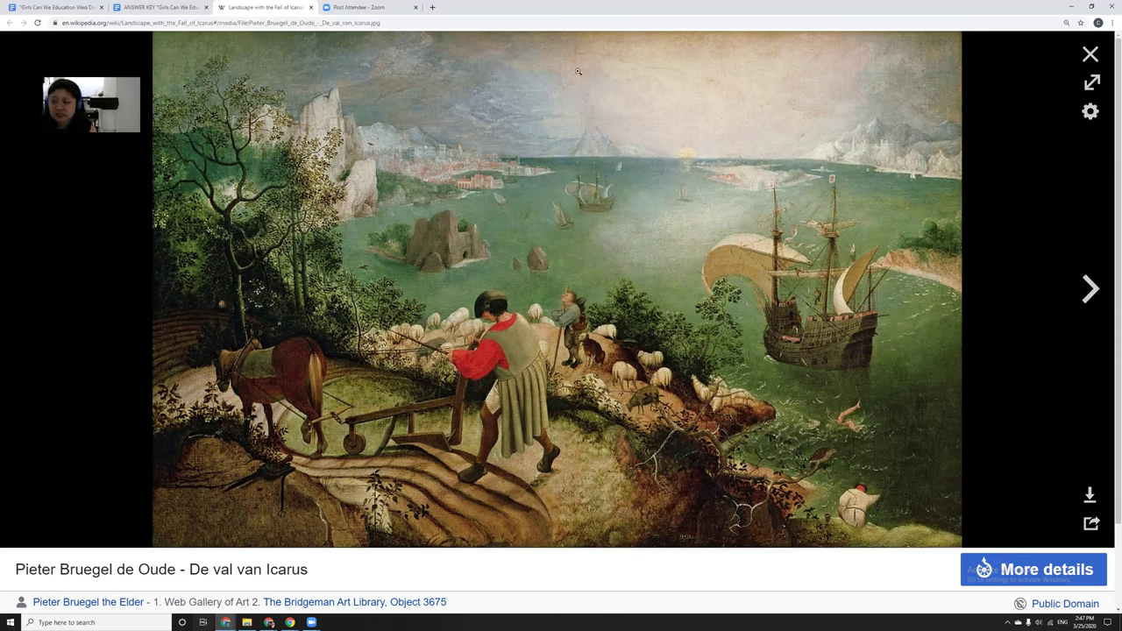
{"action": "left_click", "coordinate": [827, 431]}
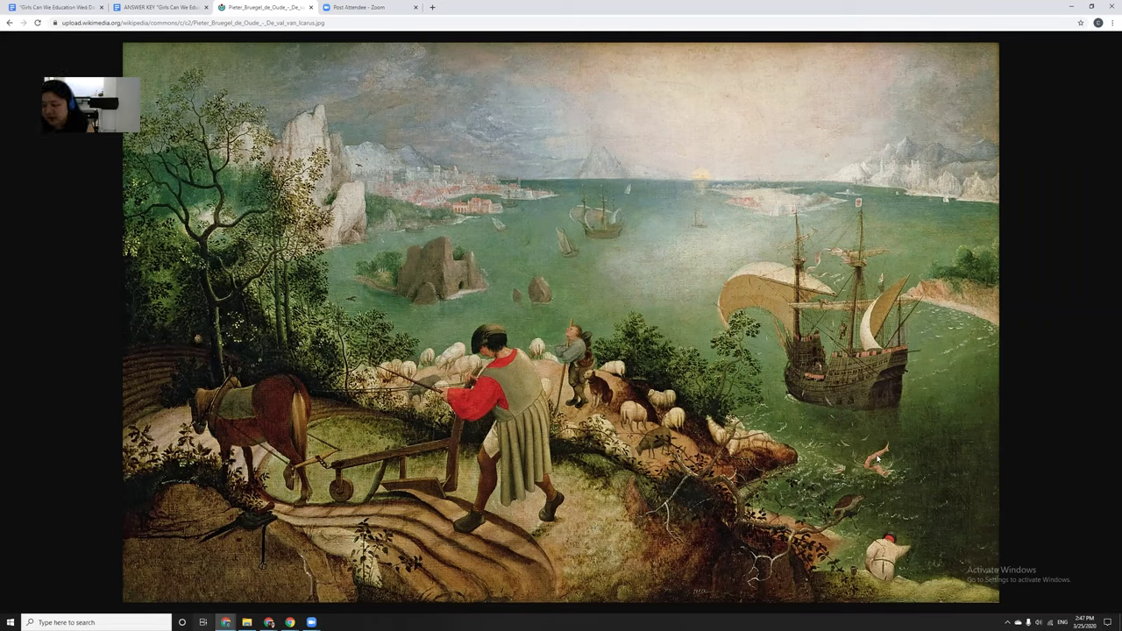
- Back in the doc, correct the misspelled LANSCAPE to LANDSCAPE
{"action": "left_click", "coordinate": [159, 6]}
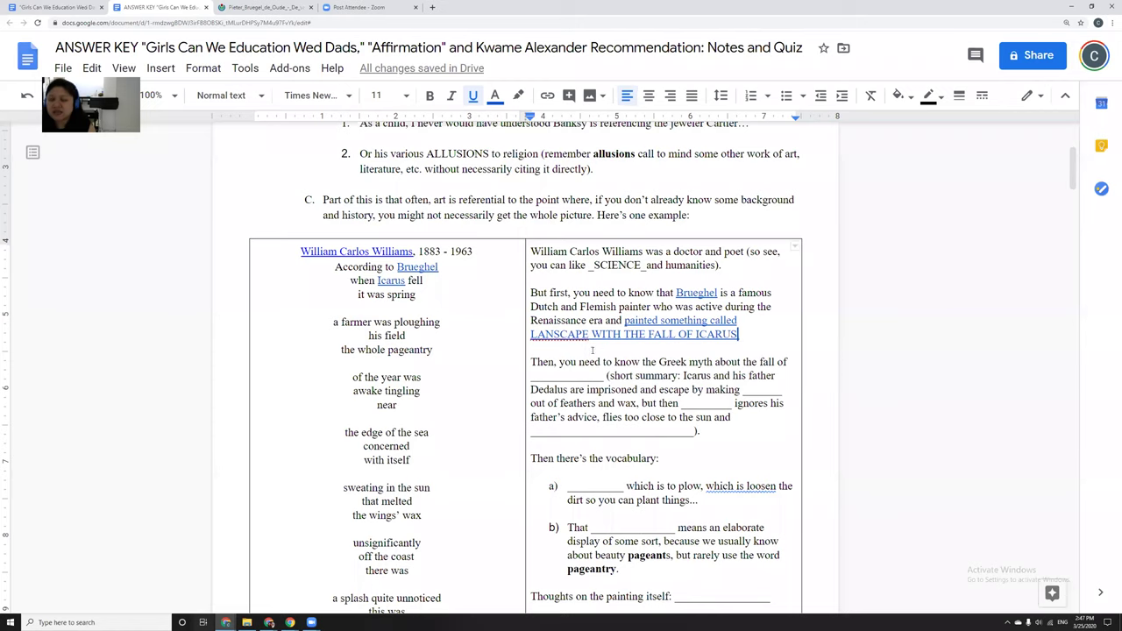
{"action": "type", "text": "."}
{"action": "left_click", "coordinate": [554, 334]}
{"action": "left_click", "coordinate": [569, 313]}
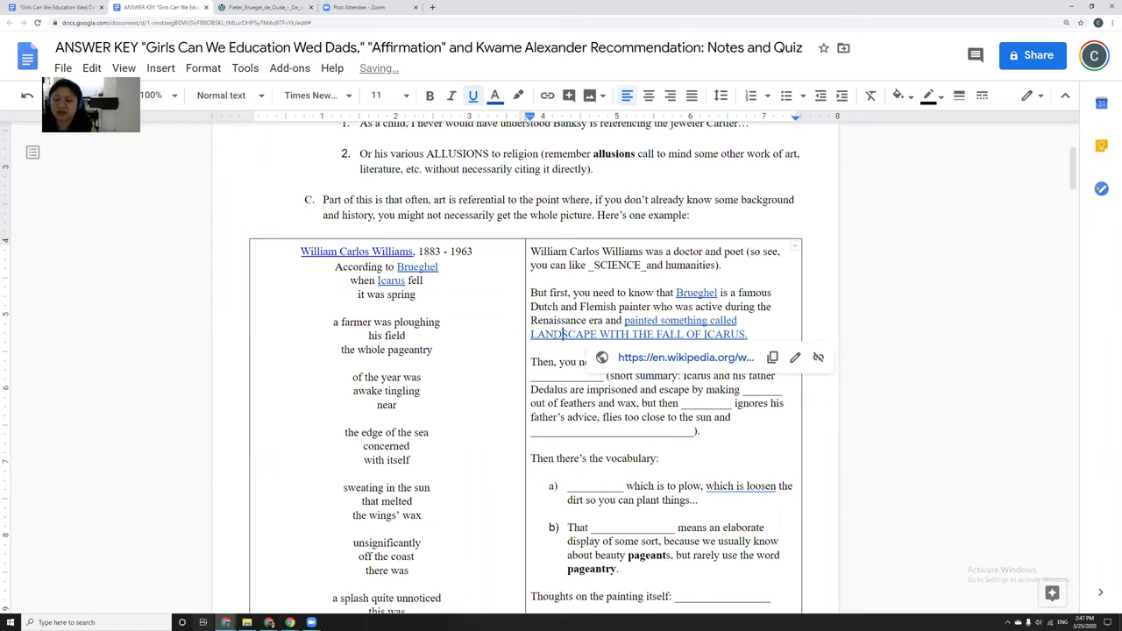
{"action": "left_click", "coordinate": [564, 375]}
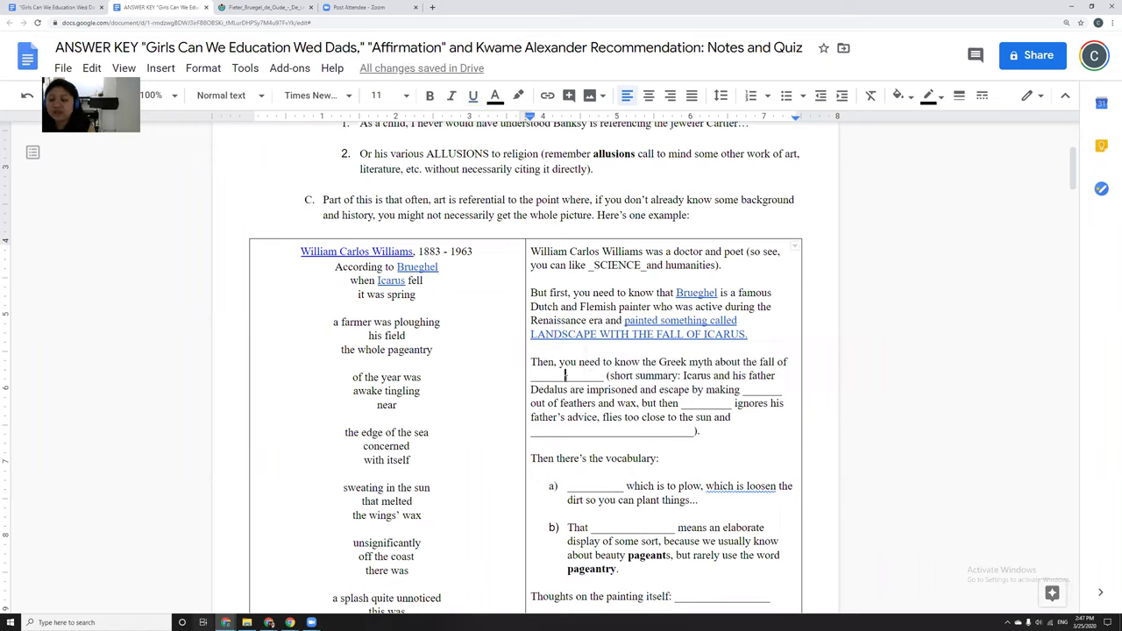
- Fill the myth blanks with ICARUS and WINGS, then select the blank after 'but then'
{"action": "double_click", "coordinate": [565, 375]}
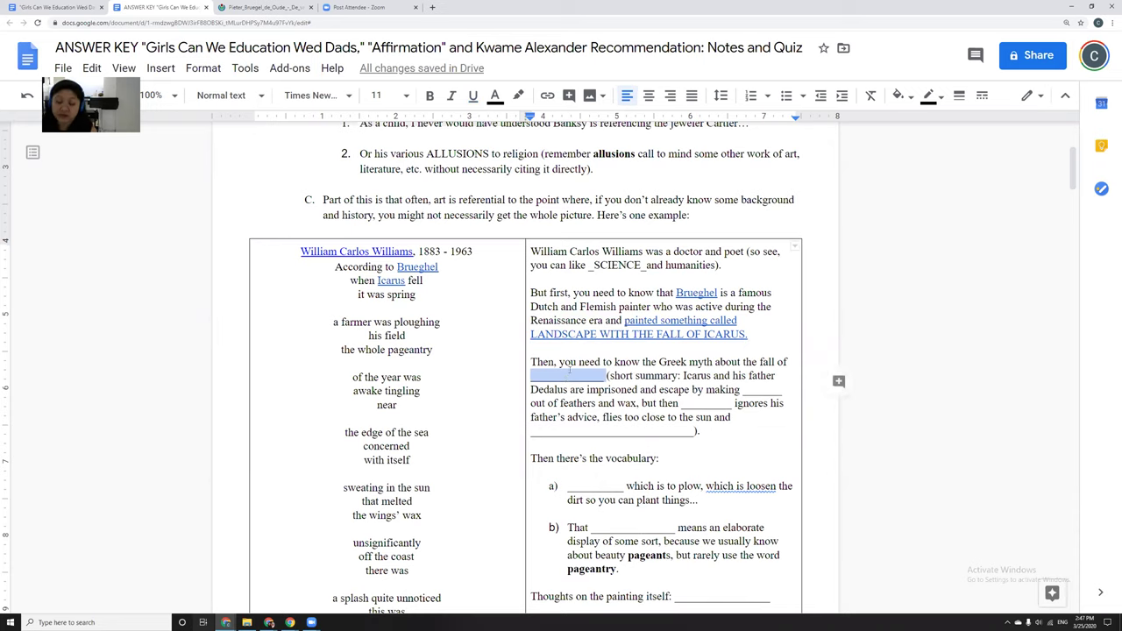
{"action": "type", "text": "ICARUS"}
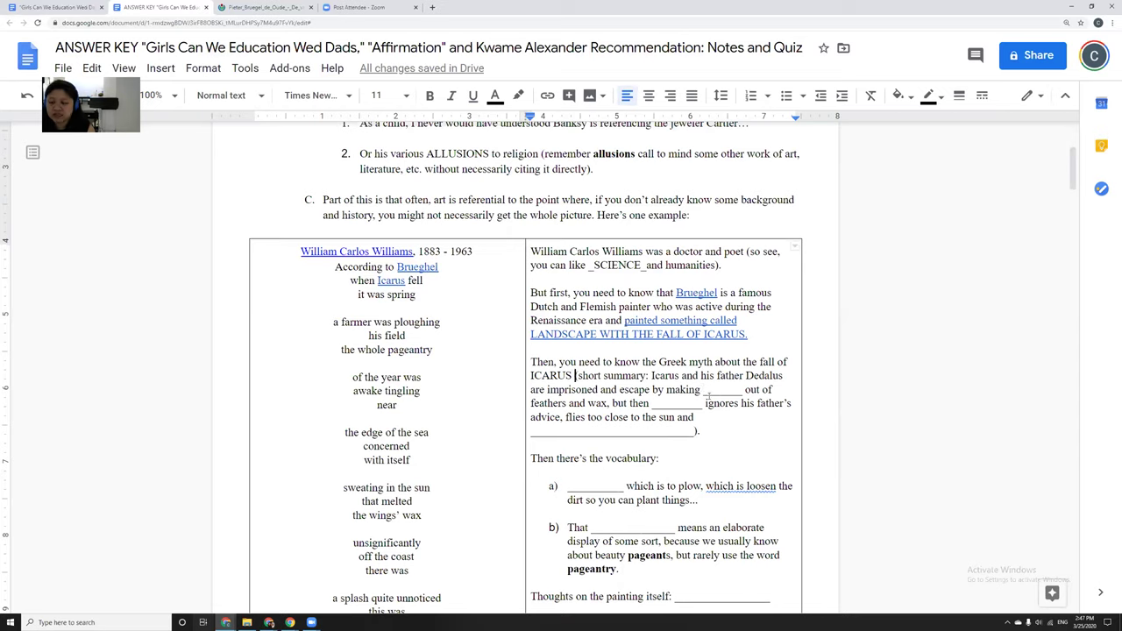
{"action": "double_click", "coordinate": [710, 390]}
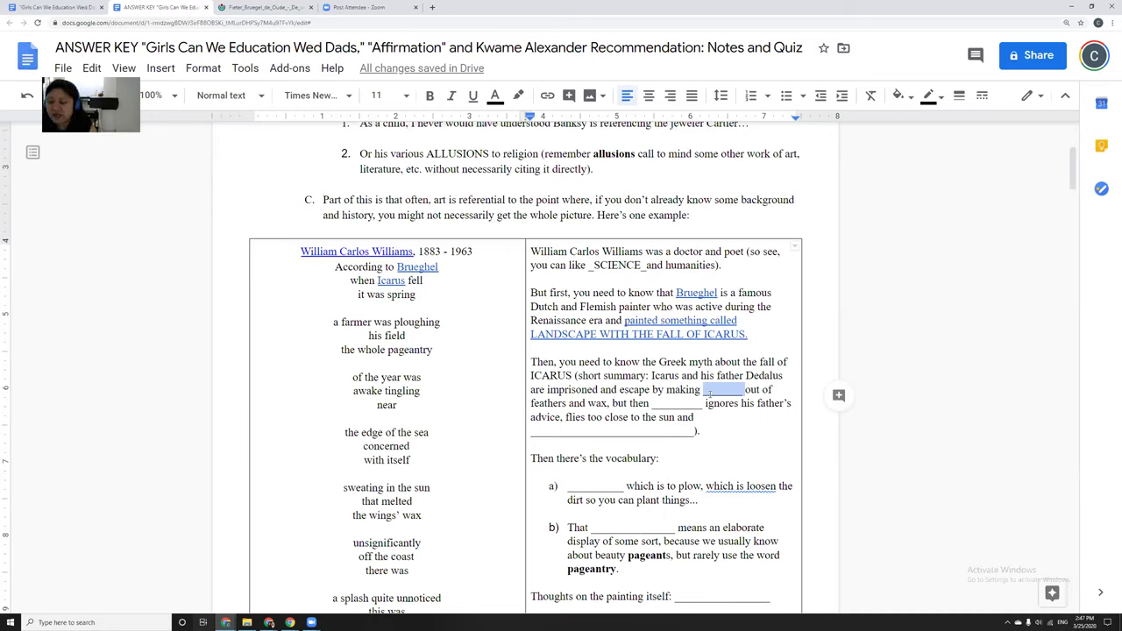
{"action": "type", "text": "WINGS"}
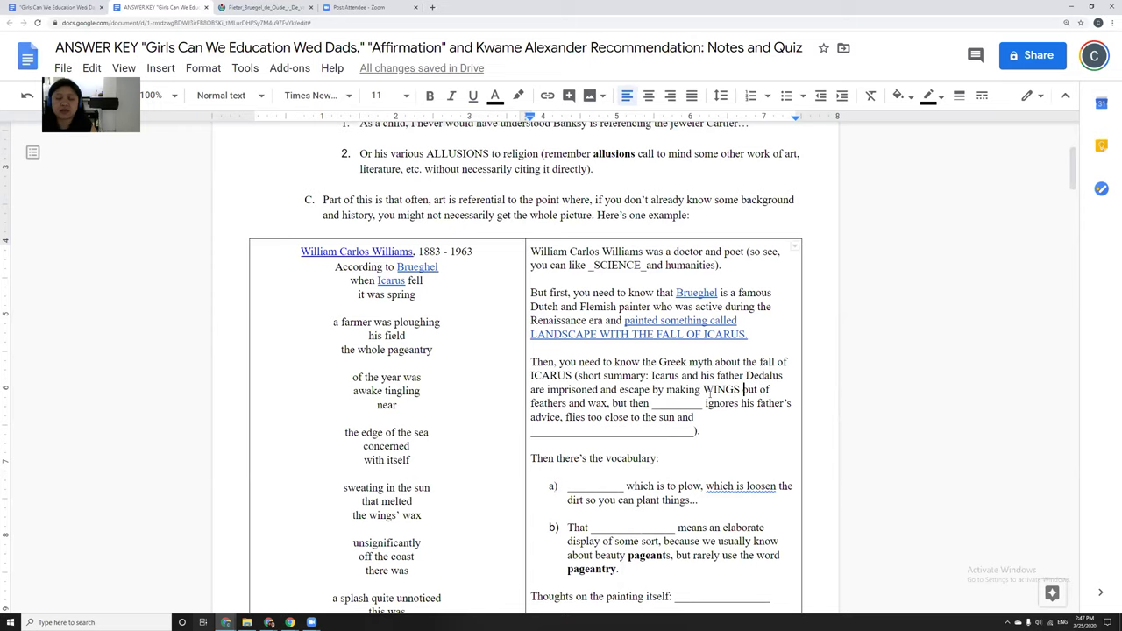
{"action": "double_click", "coordinate": [672, 402]}
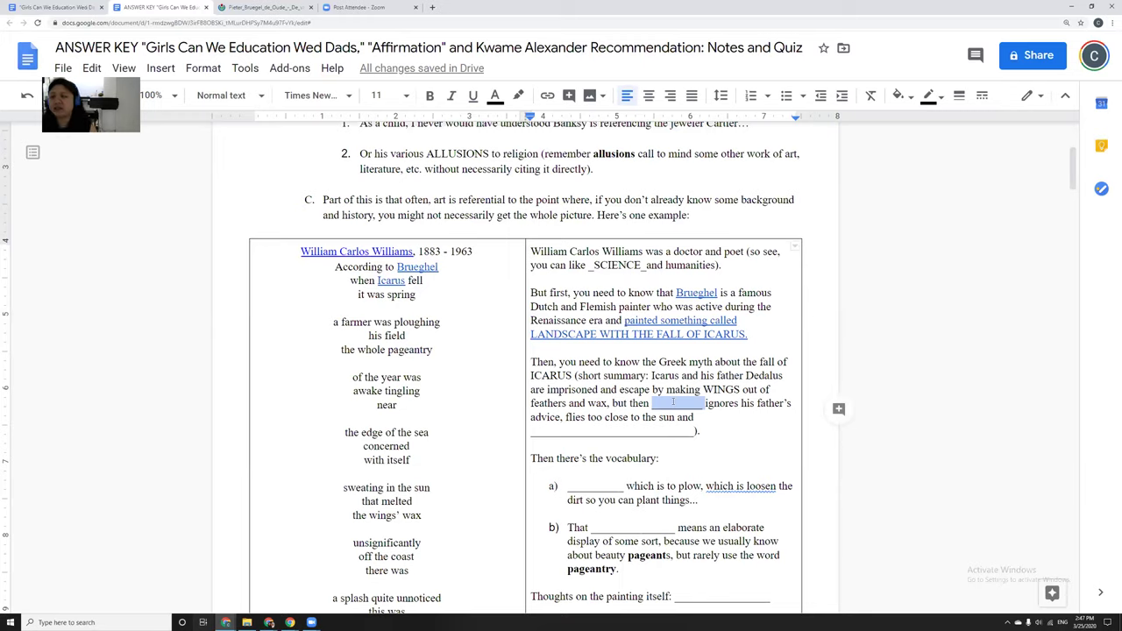
- Search images for 'dedalus and icarus' in a new tab, preview the first, and return
{"action": "left_click", "coordinate": [432, 7]}
{"action": "type", "text": "d"}
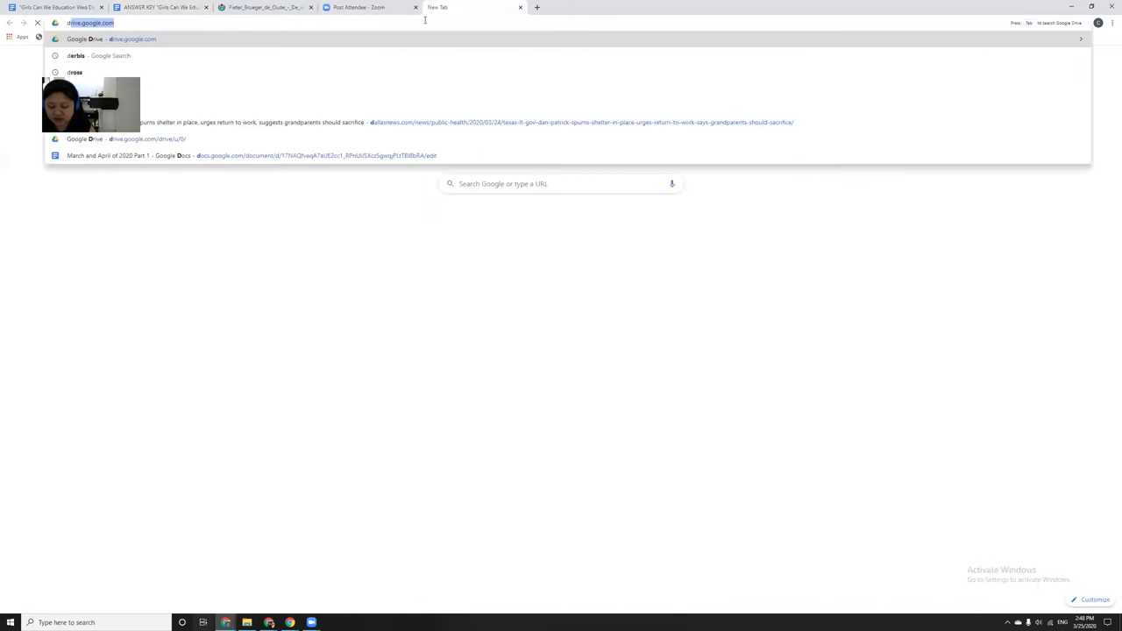
{"action": "type", "text": "edalus and icar"}
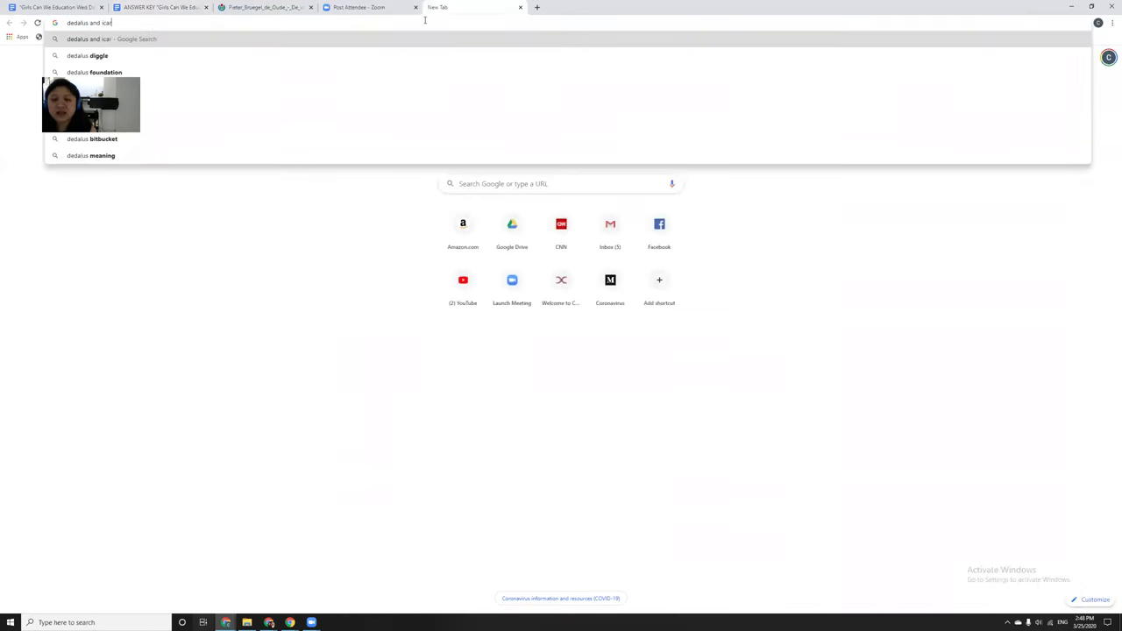
{"action": "type", "text": "us"}
{"action": "key", "text": "Return"}
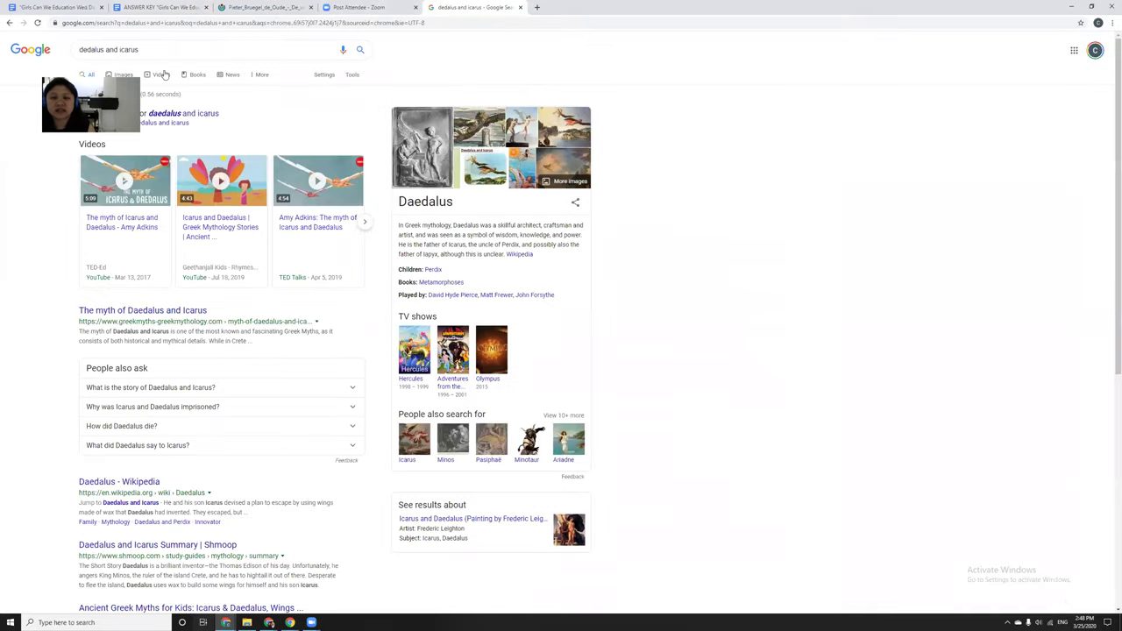
{"action": "left_click", "coordinate": [123, 75]}
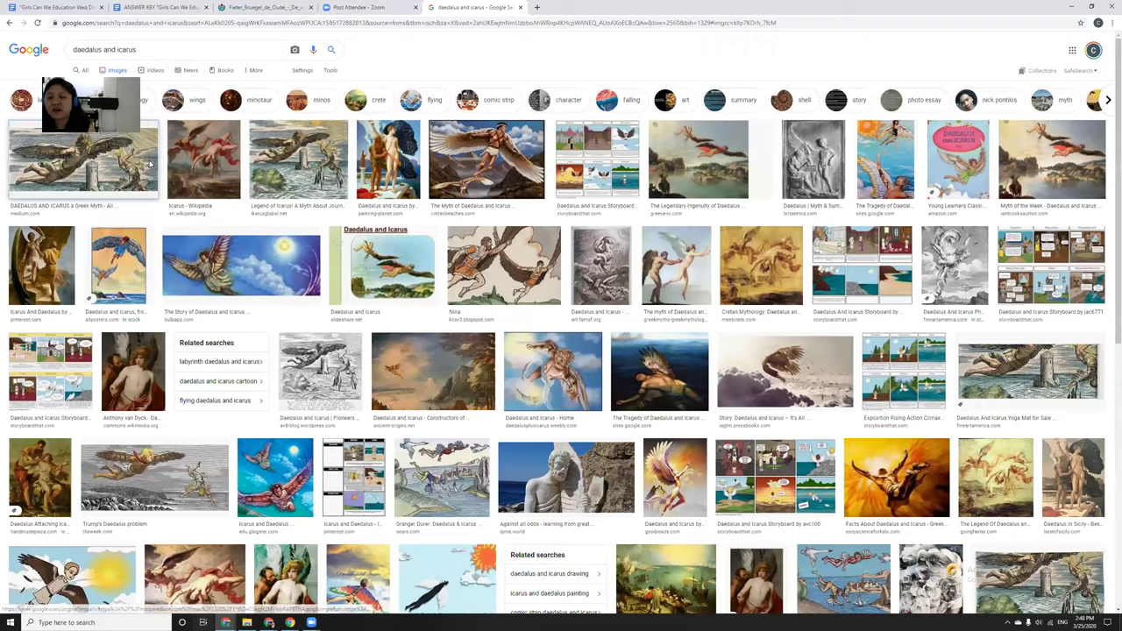
{"action": "left_click", "coordinate": [149, 164]}
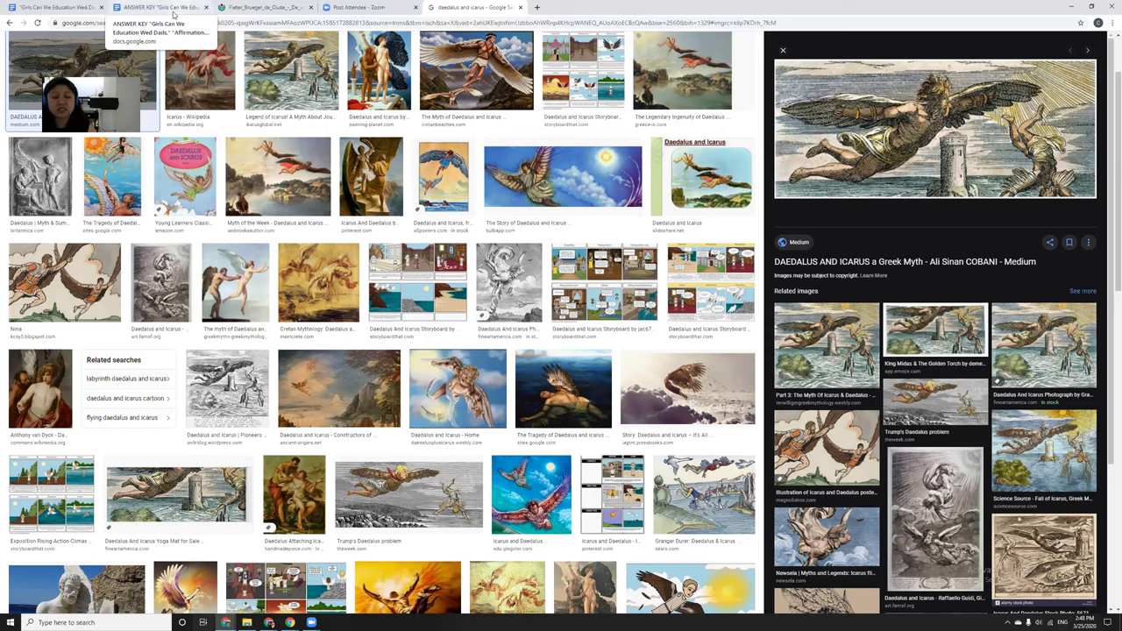
{"action": "left_click", "coordinate": [140, 8]}
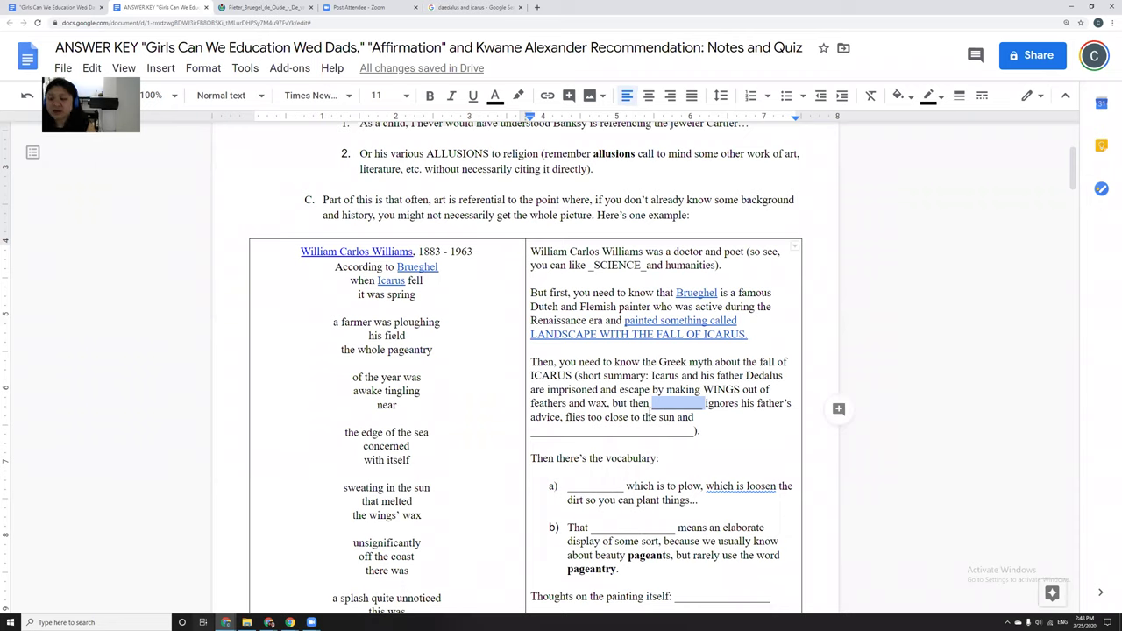
- Type ICARUS after 'but then' and replace the blank after 'sun and' with DROWNS
{"action": "type", "text": "ICARUS"}
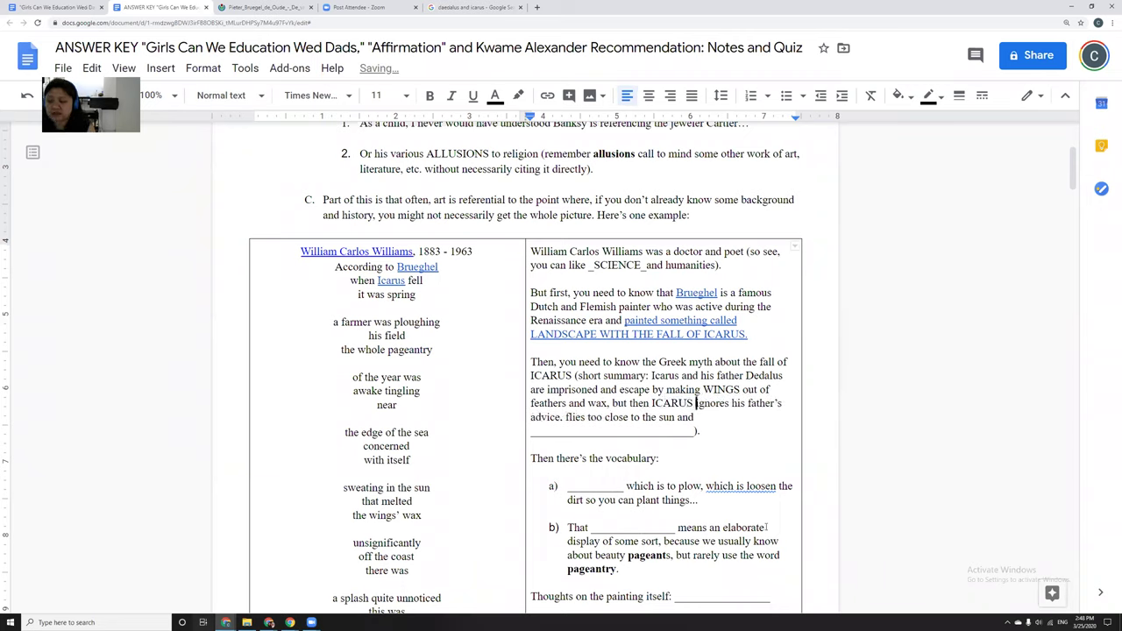
{"action": "left_click_drag", "start_coordinate": [692, 429], "coordinate": [566, 431]}
{"action": "key", "text": "BackSpace"}
{"action": "key", "text": "BackSpace"}
{"action": "key", "text": "BackSpace"}
{"action": "key", "text": "BackSpace"}
{"action": "key", "text": "BackSpace"}
{"action": "key", "text": "BackSpace"}
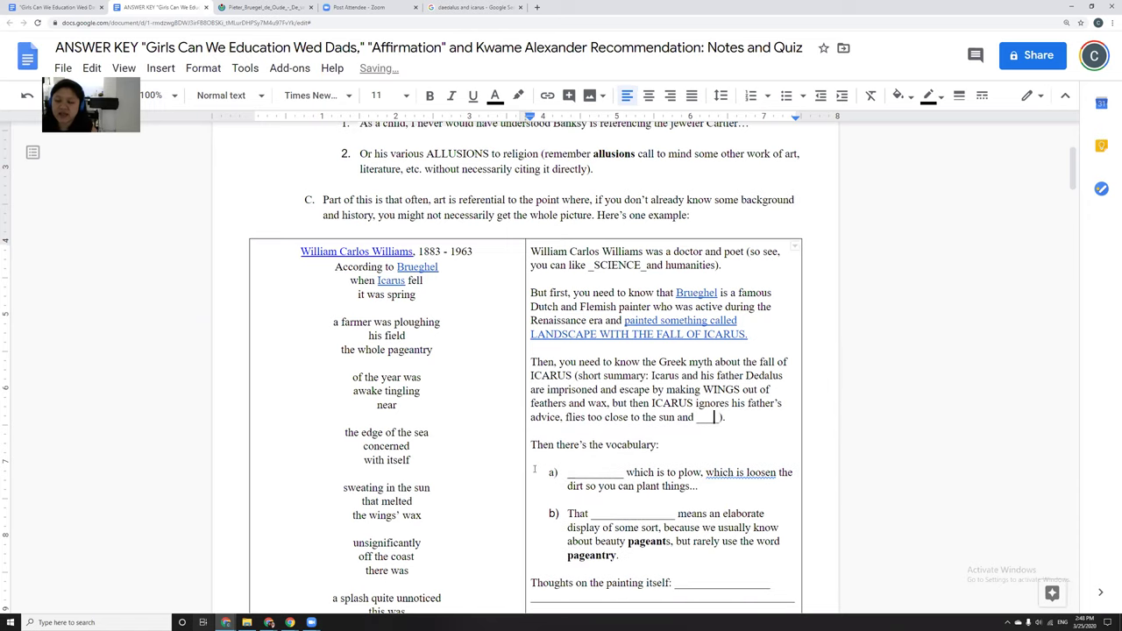
{"action": "type", "text": "DROW"}
{"action": "key", "text": "BackSpace"}
{"action": "key", "text": "BackSpace"}
{"action": "type", "text": "OWNS"}
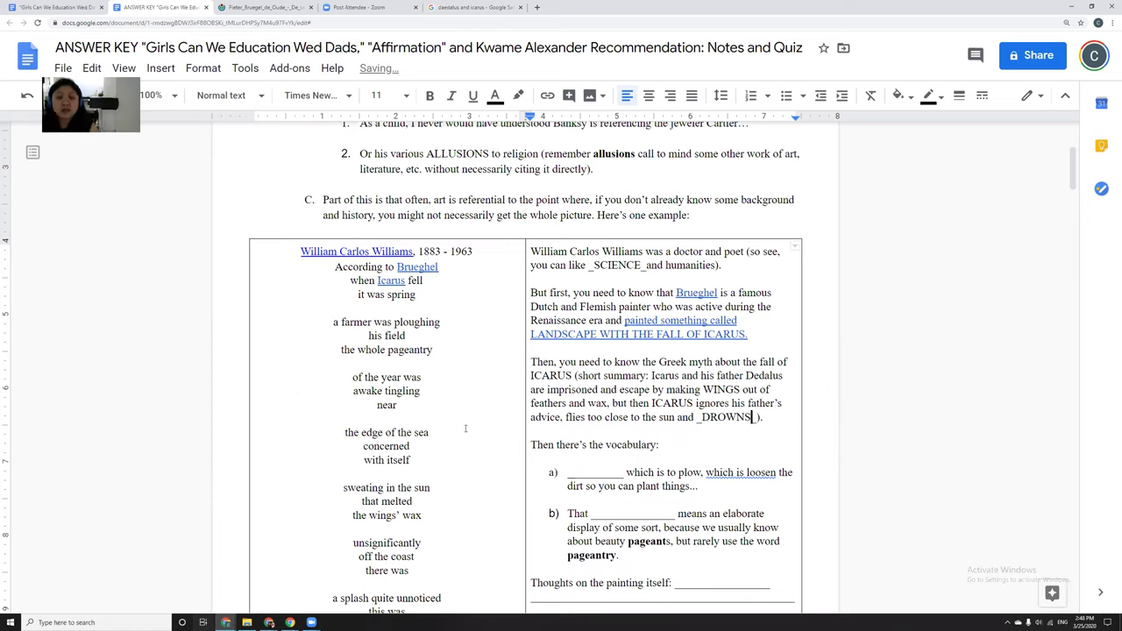
{"action": "type", "text": "_"}
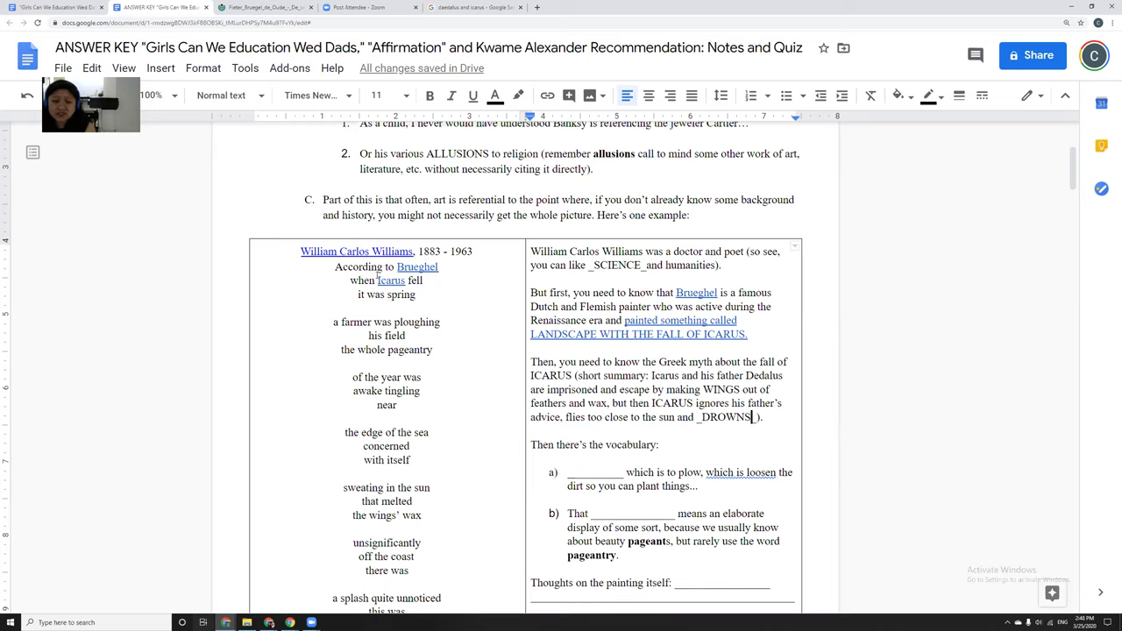
{"action": "scroll", "coordinate": [428, 303], "scroll_direction": "down", "scroll_amount": 1}
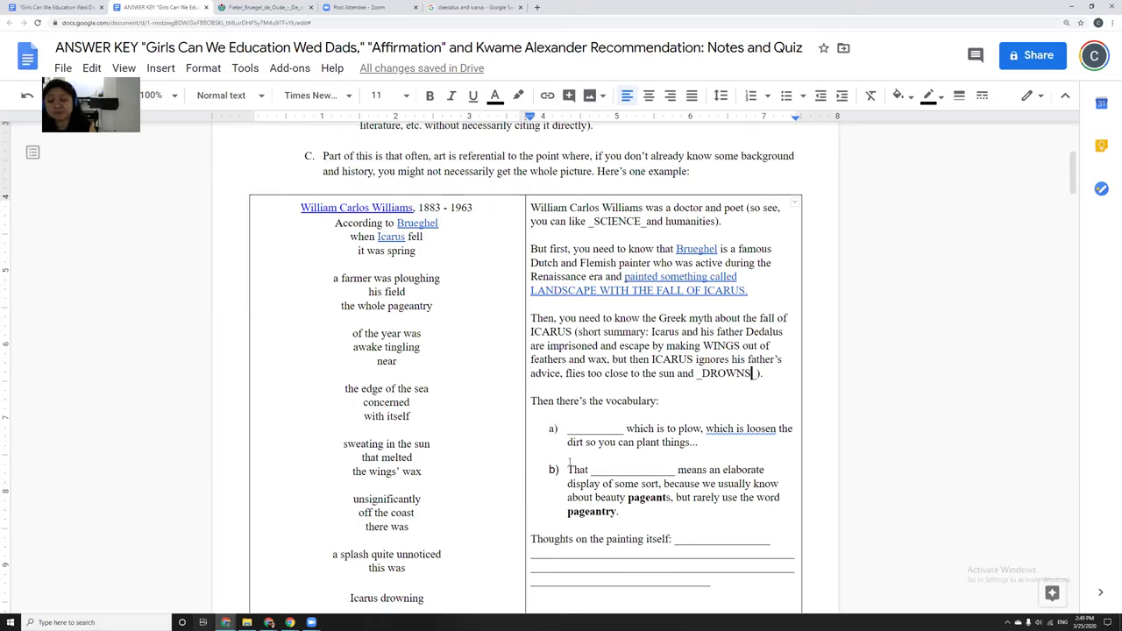
- Type PLOUGH into vocabulary item a)'s blank and PAGEANTRY into item b)'s blank
{"action": "left_click", "coordinate": [590, 428]}
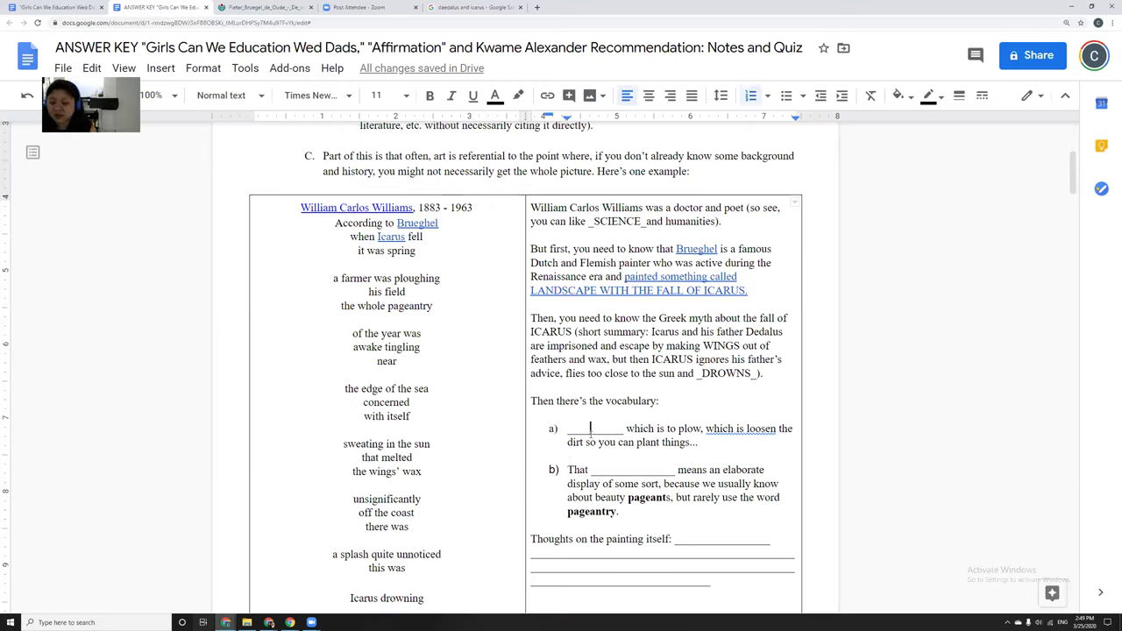
{"action": "double_click", "coordinate": [590, 429]}
{"action": "type", "text": "PLOUGH"}
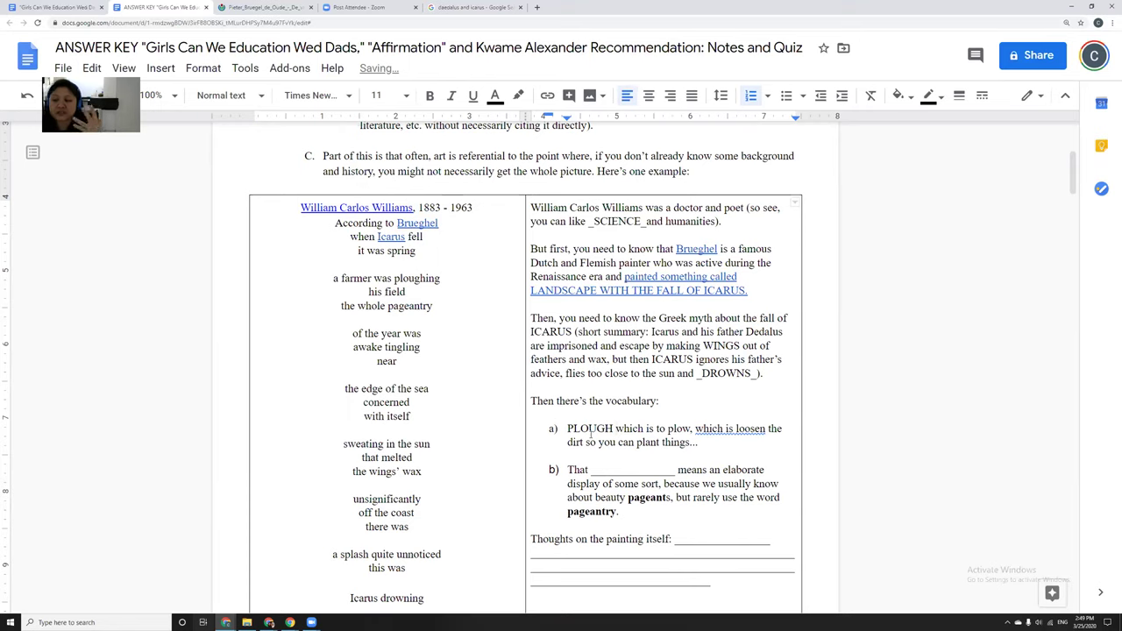
{"action": "scroll", "coordinate": [579, 454], "scroll_direction": "down", "scroll_amount": 1}
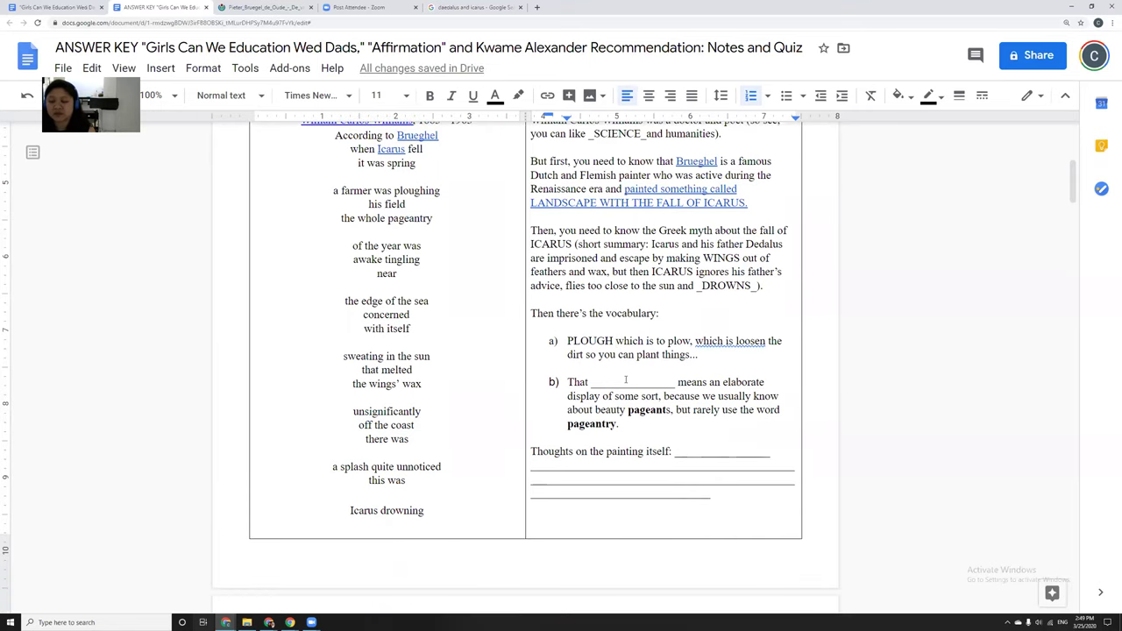
{"action": "double_click", "coordinate": [626, 381]}
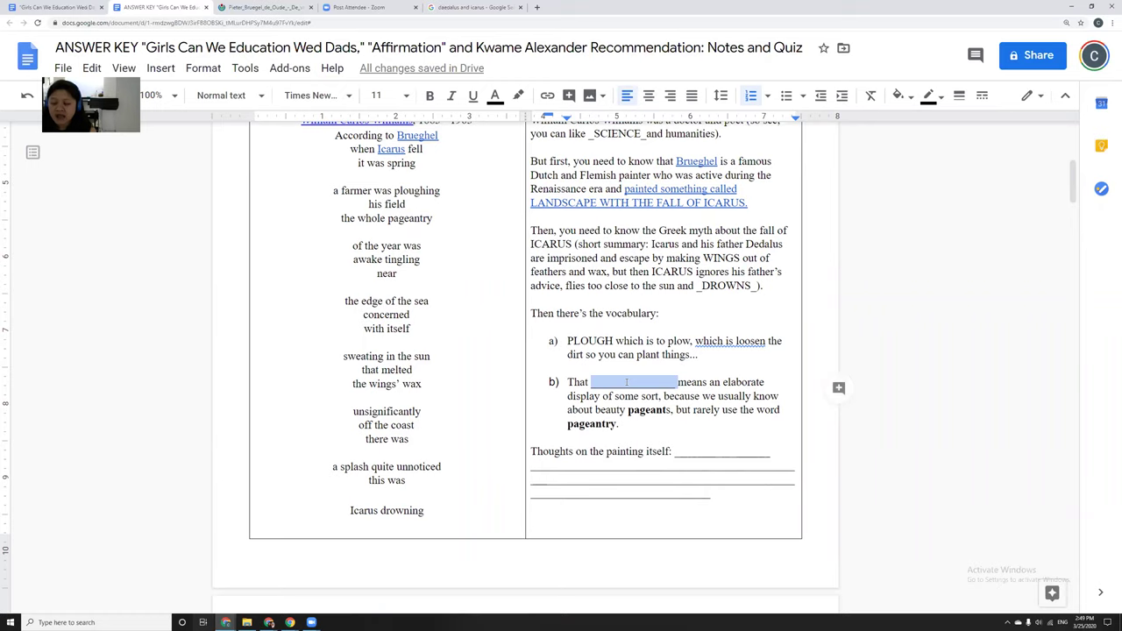
{"action": "type", "text": "PAG"}
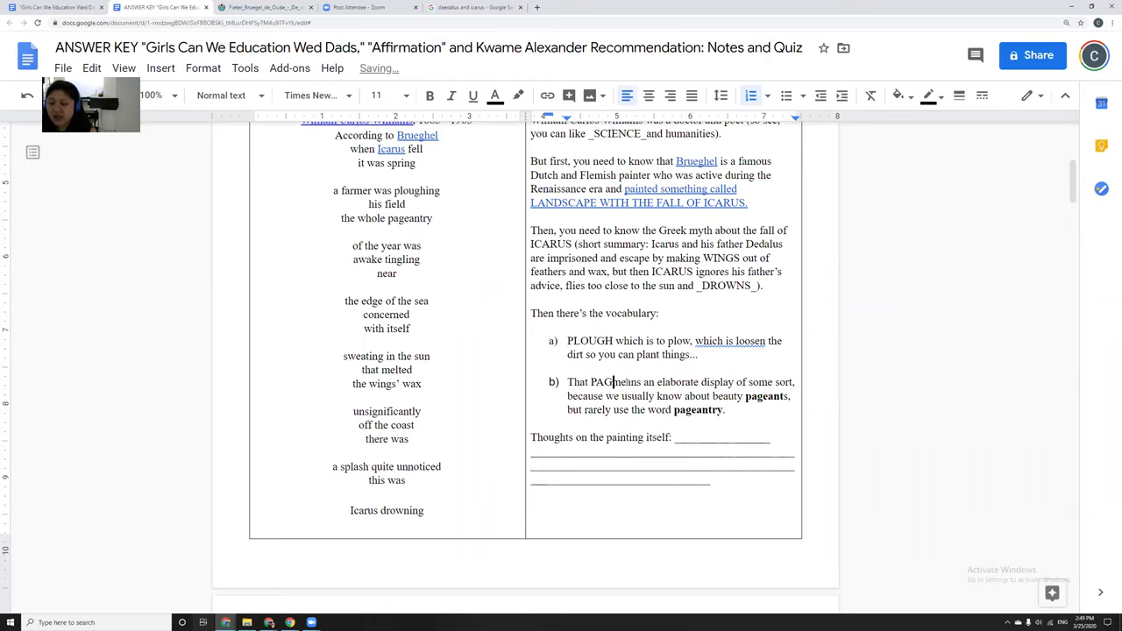
{"action": "type", "text": "EANTRY"}
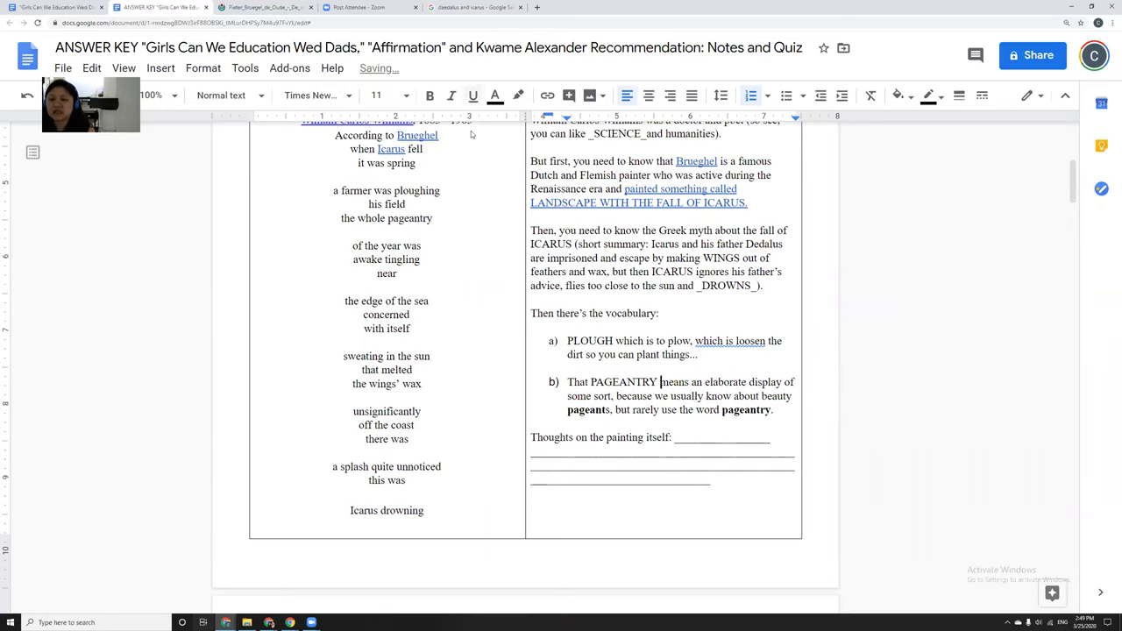
{"action": "scroll", "coordinate": [394, 191], "scroll_direction": "up", "scroll_amount": 1}
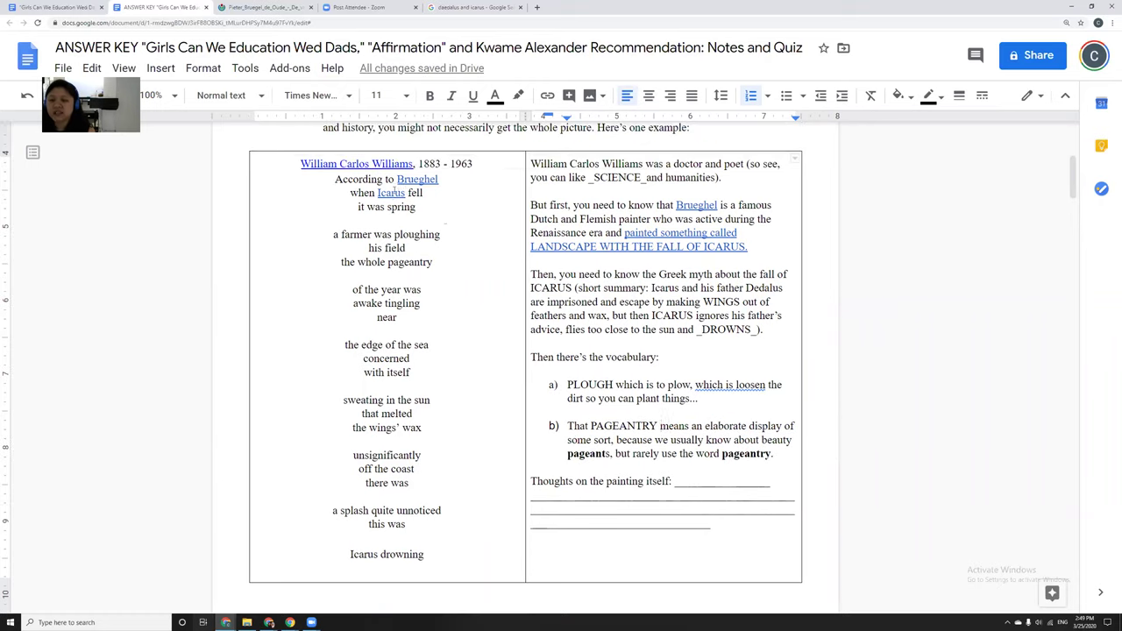
{"action": "left_click", "coordinate": [636, 247]}
{"action": "left_click", "coordinate": [645, 259]}
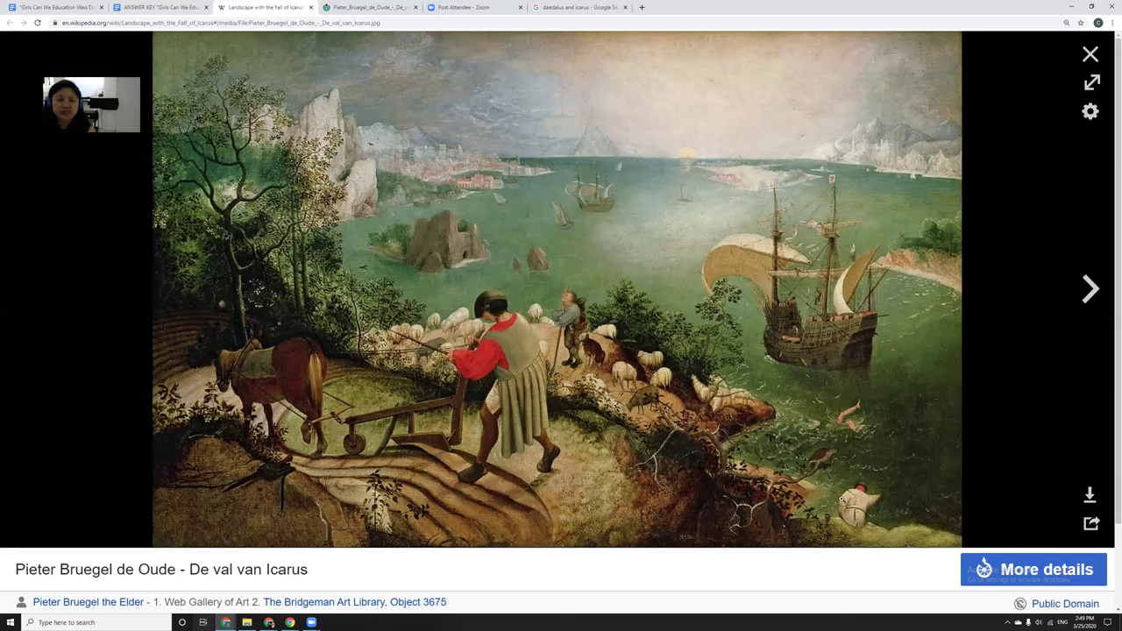
{"action": "left_click", "coordinate": [310, 7]}
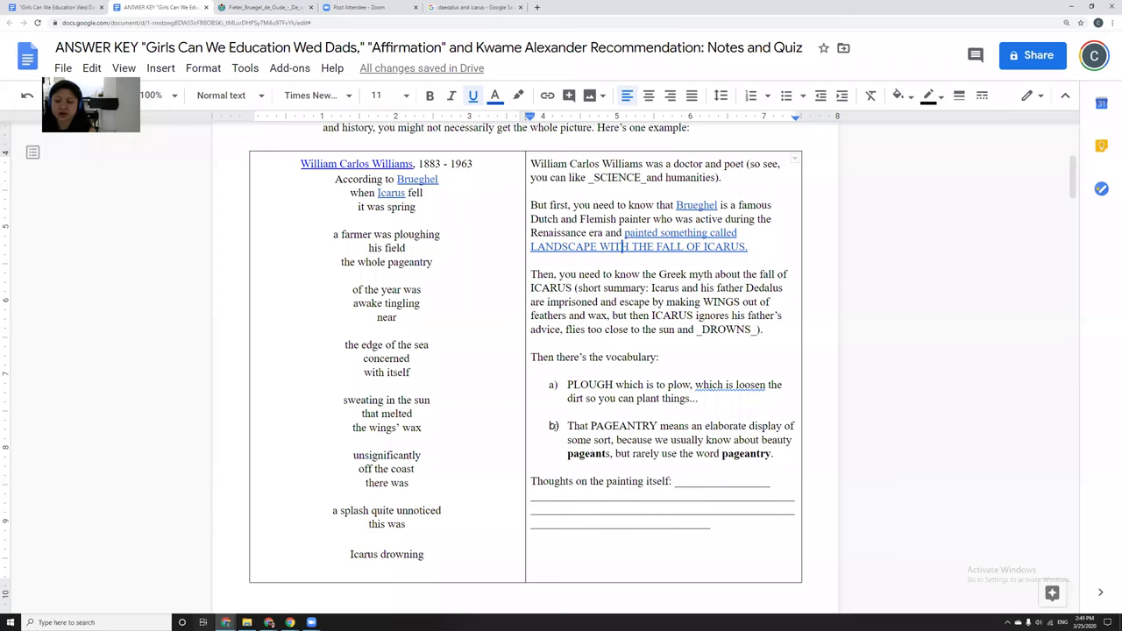
- Scroll the answer key down to section II, 'Girls Can We Educate We Dads', with its James Berry notes
{"action": "scroll", "coordinate": [562, 421], "scroll_direction": "down", "scroll_amount": 1}
{"action": "left_click_drag", "start_coordinate": [665, 443], "coordinate": [714, 477]}
{"action": "left_click_drag", "start_coordinate": [349, 277], "coordinate": [466, 494]}
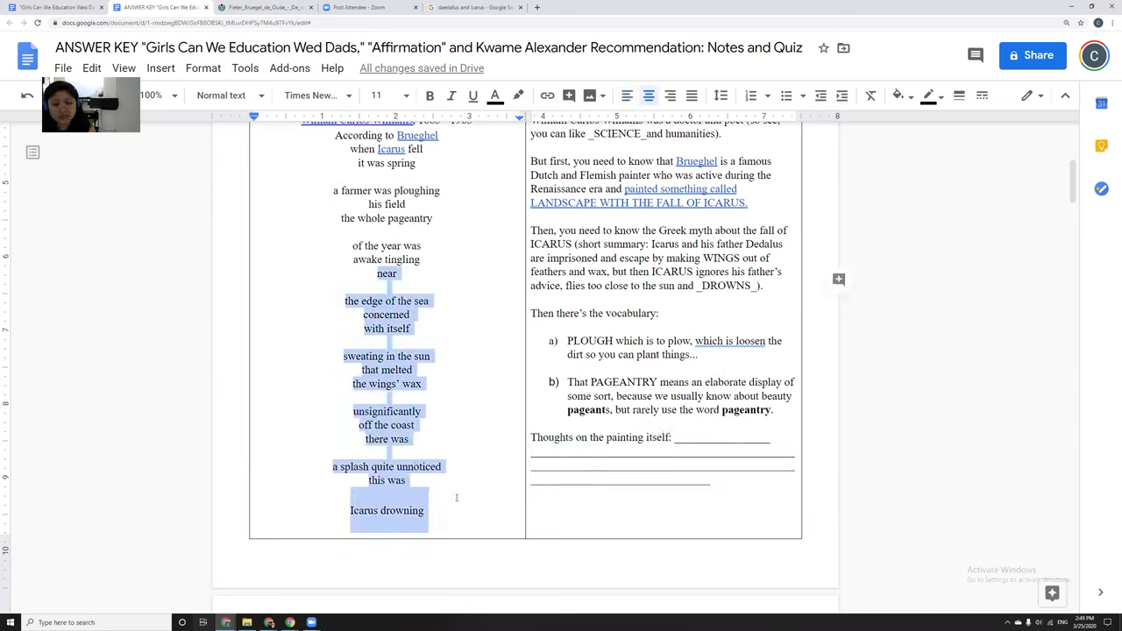
{"action": "scroll", "coordinate": [456, 497], "scroll_direction": "down", "scroll_amount": 2}
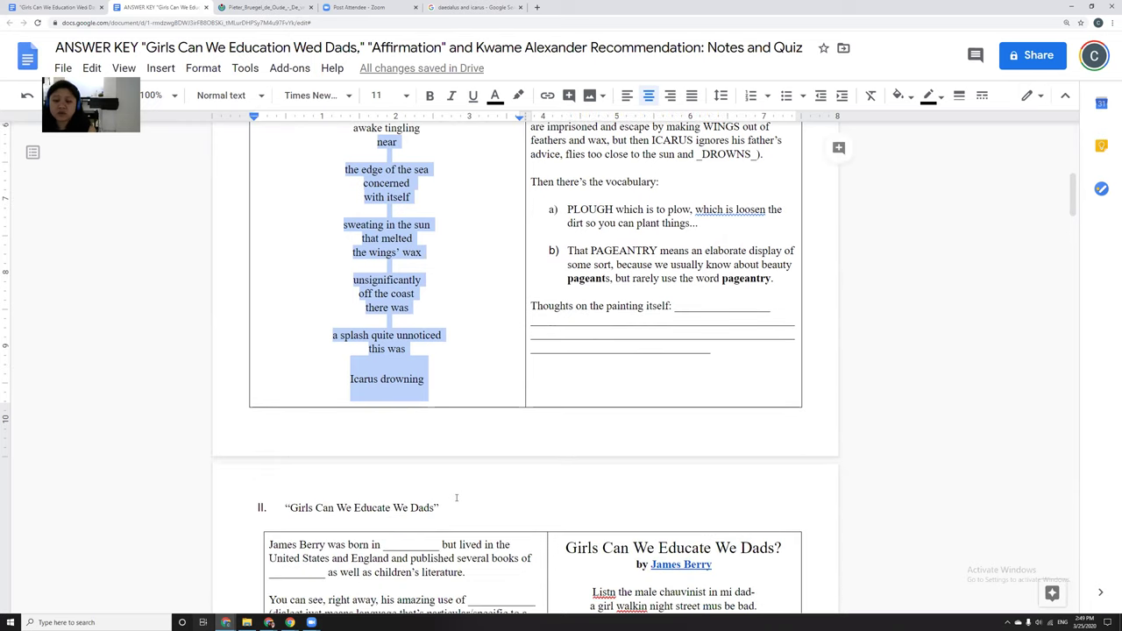
{"action": "scroll", "coordinate": [456, 497], "scroll_direction": "down", "scroll_amount": 1}
{"action": "scroll", "coordinate": [456, 497], "scroll_direction": "down", "scroll_amount": 1}
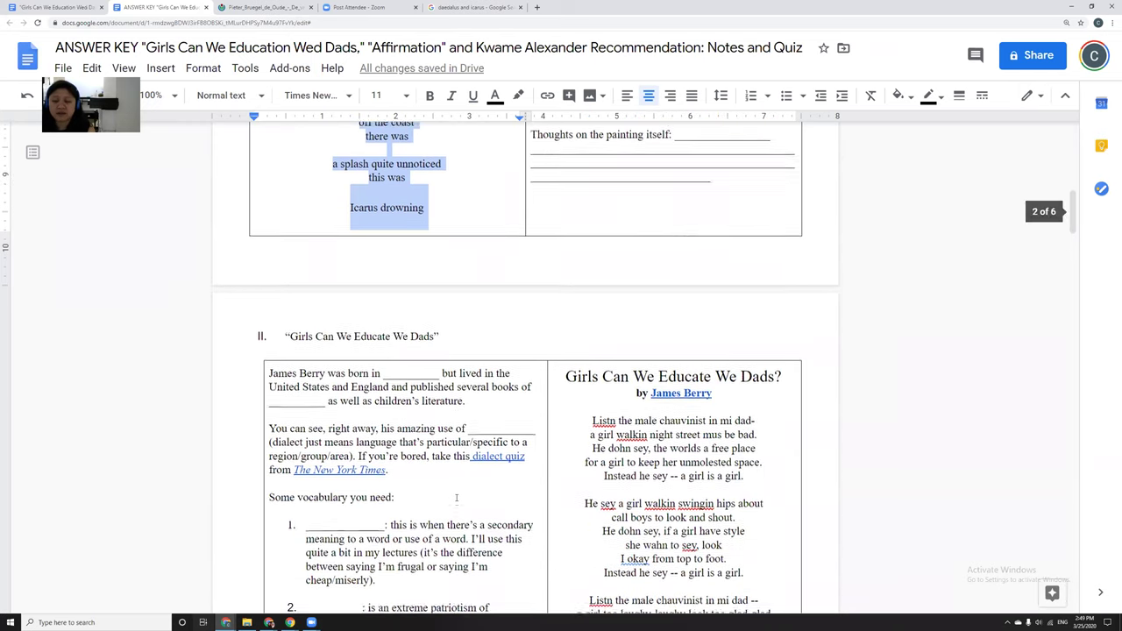
{"action": "scroll", "coordinate": [456, 497], "scroll_direction": "down", "scroll_amount": 1}
{"action": "scroll", "coordinate": [451, 496], "scroll_direction": "down", "scroll_amount": 1}
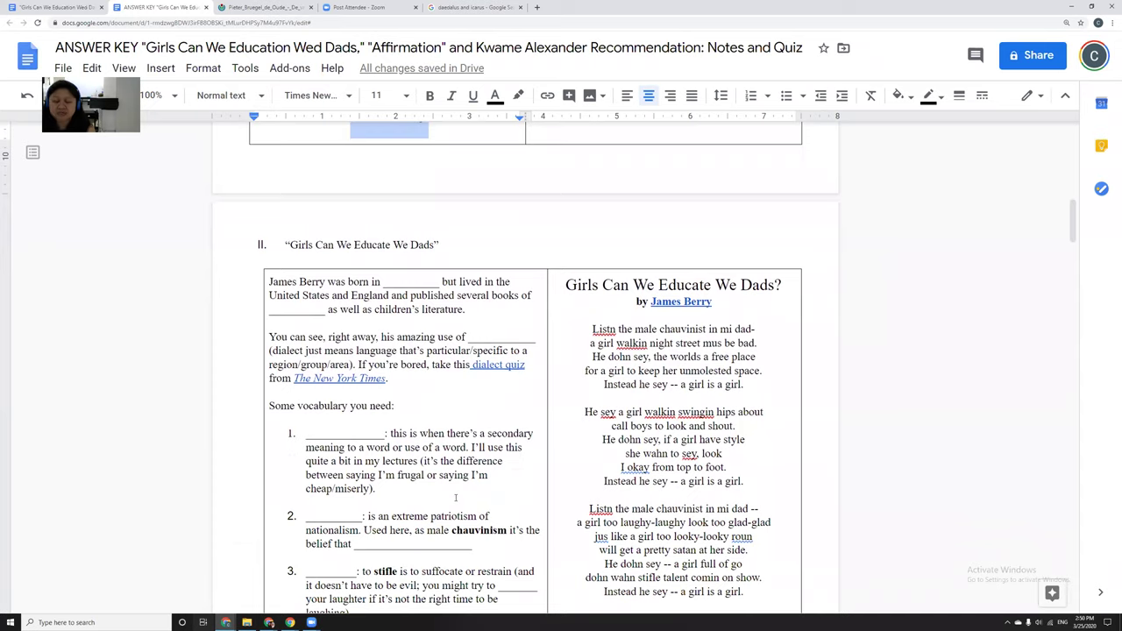
- Search Google images for 'so much depends on a red wheelbarrow' and preview The Red Wheelbarrow poem
{"action": "left_click", "coordinate": [536, 7]}
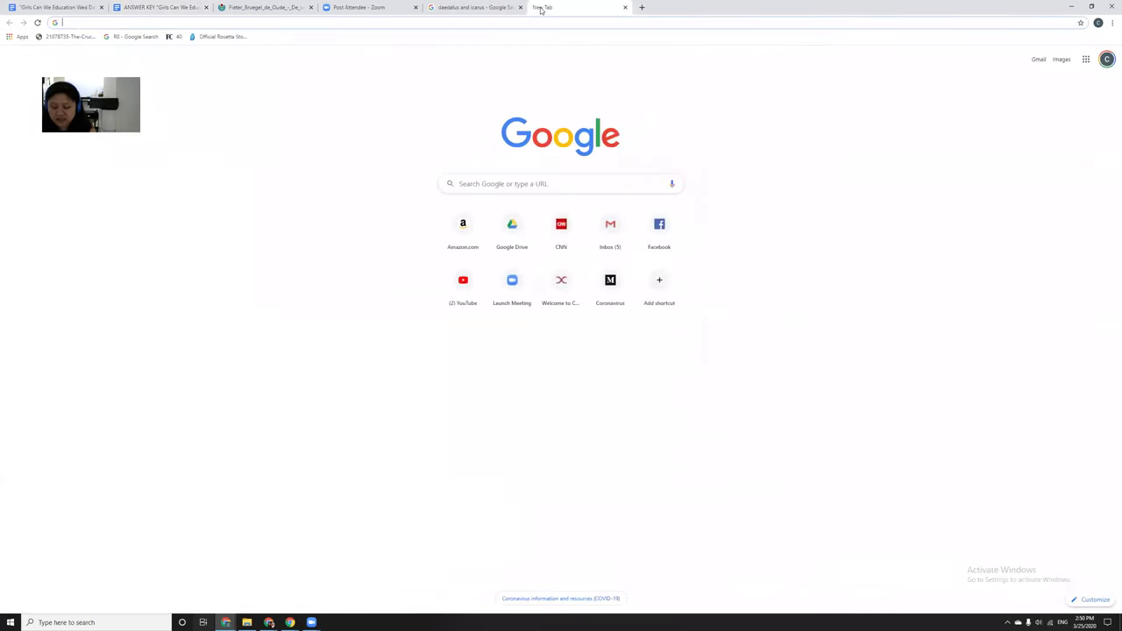
{"action": "type", "text": "so much d"}
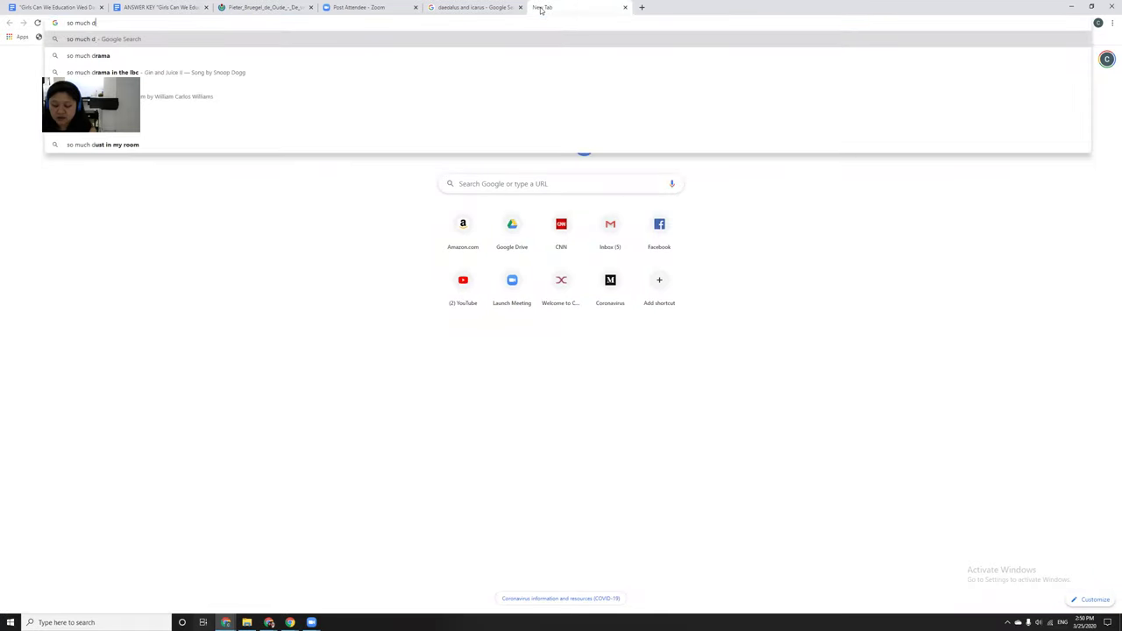
{"action": "type", "text": "pends on a red whe"}
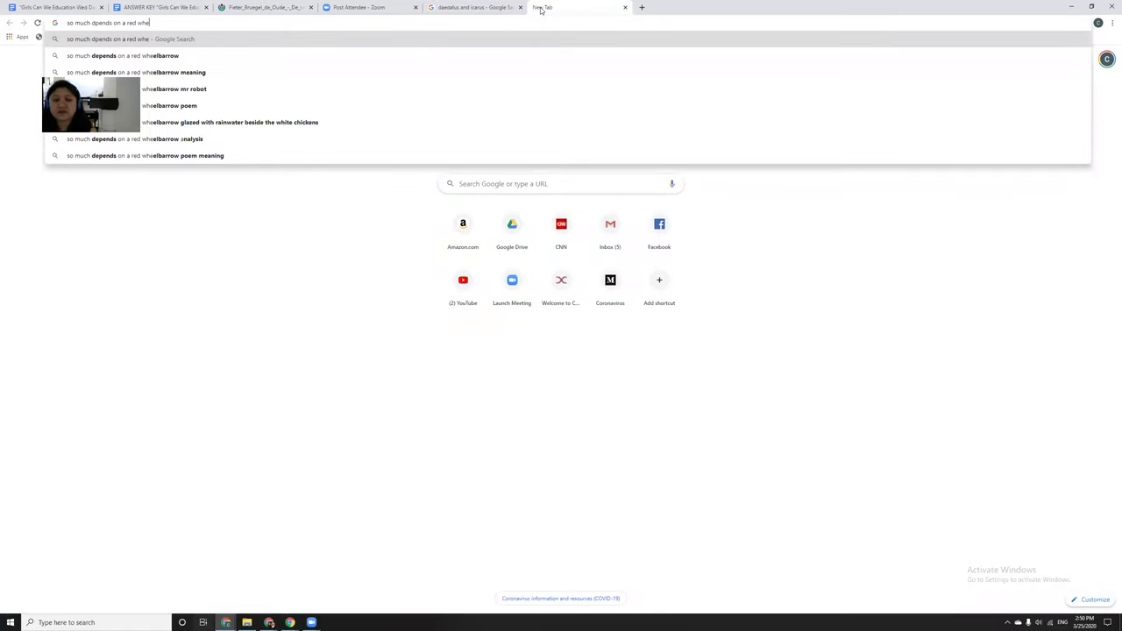
{"action": "key", "text": "Down"}
{"action": "key", "text": "Return"}
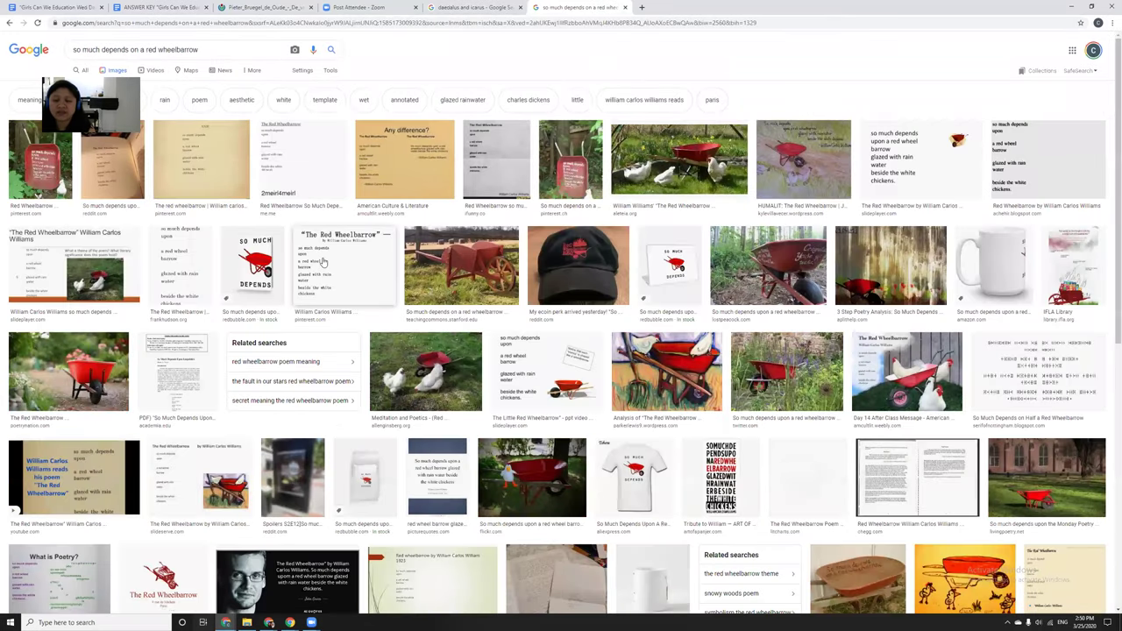
{"action": "left_click", "coordinate": [322, 261]}
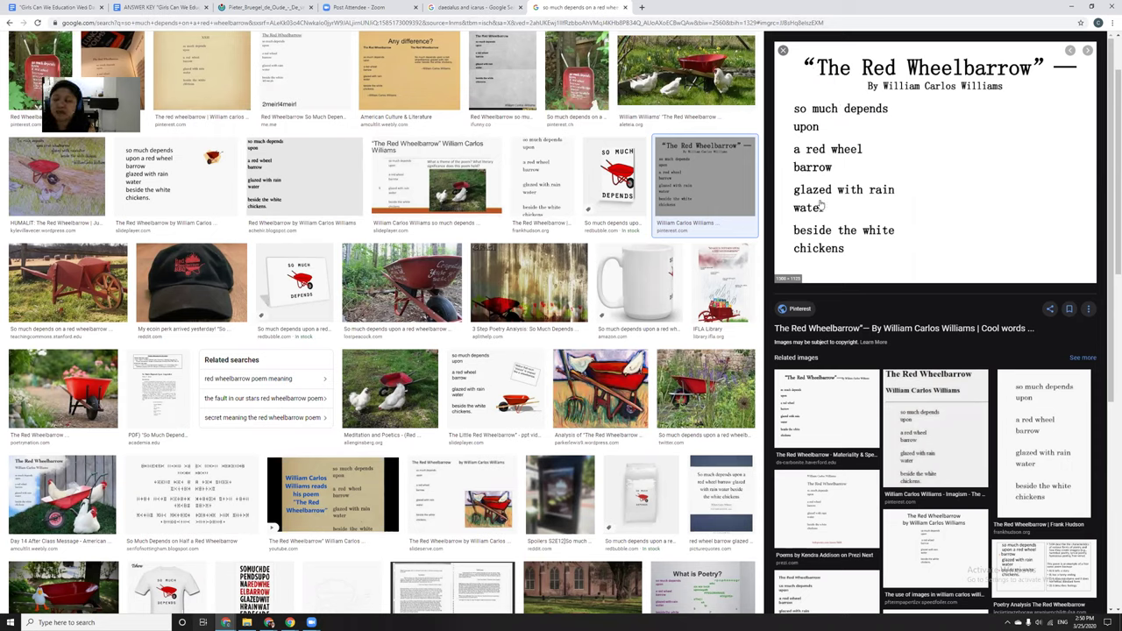
- Add 'by James Berry' after the section II heading in the answer key
{"action": "left_click", "coordinate": [624, 7]}
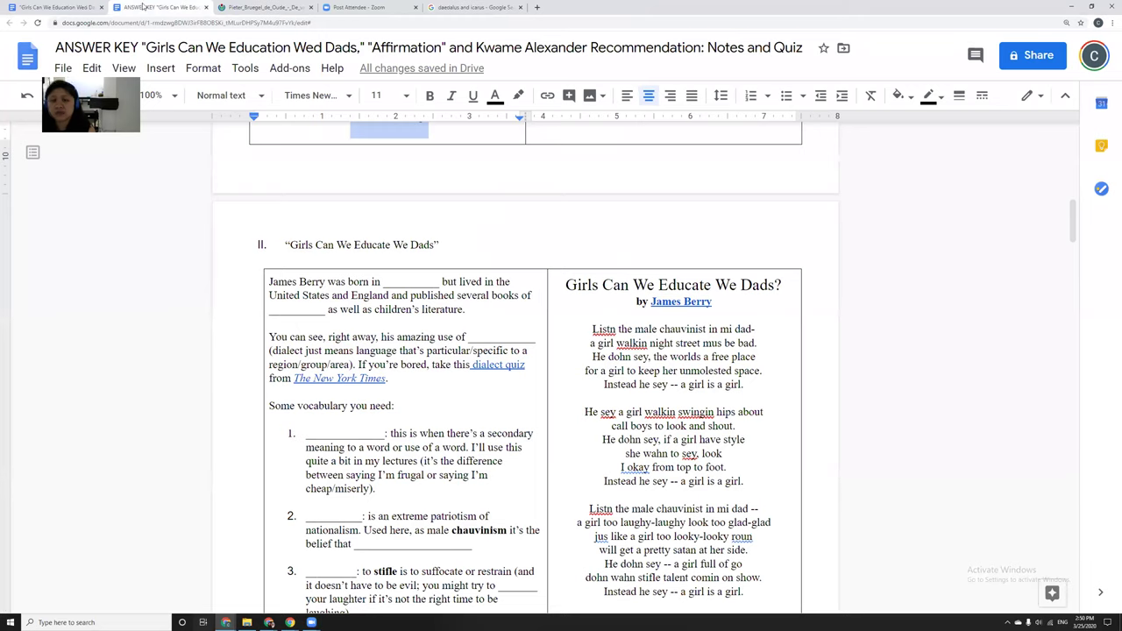
{"action": "scroll", "coordinate": [444, 323], "scroll_direction": "down", "scroll_amount": 1}
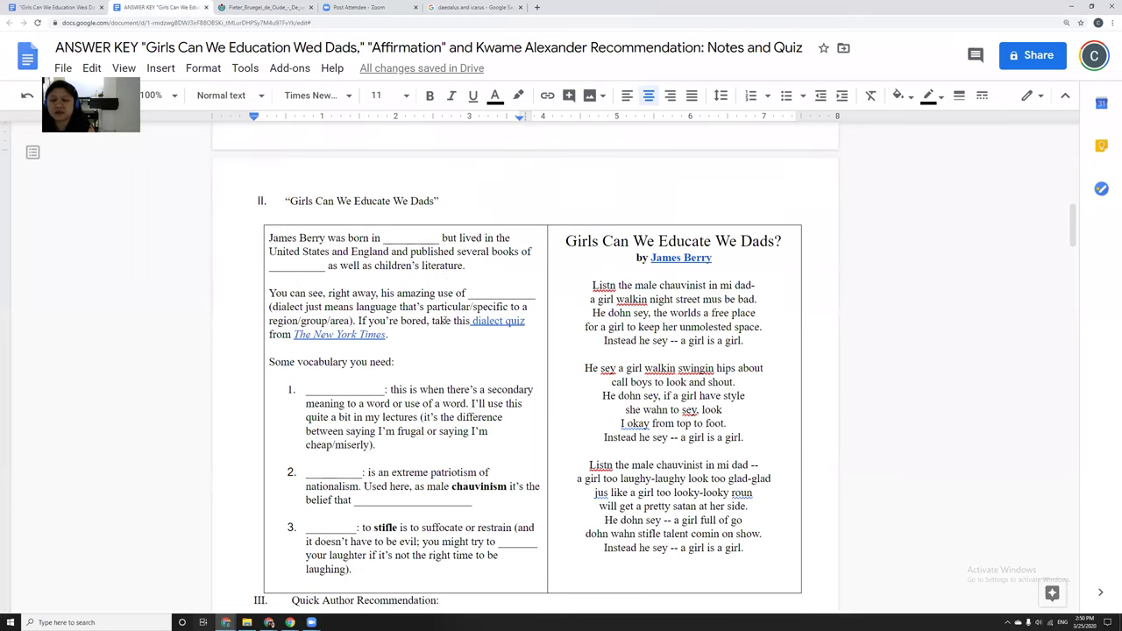
{"action": "left_click", "coordinate": [444, 206]}
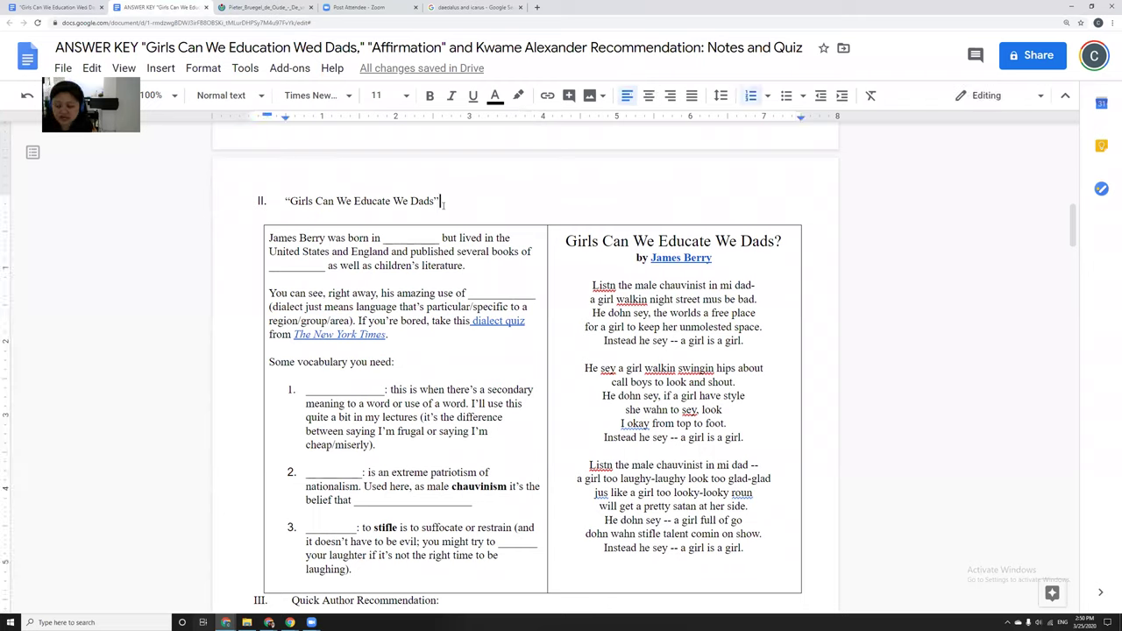
{"action": "type", "text": "by James "}
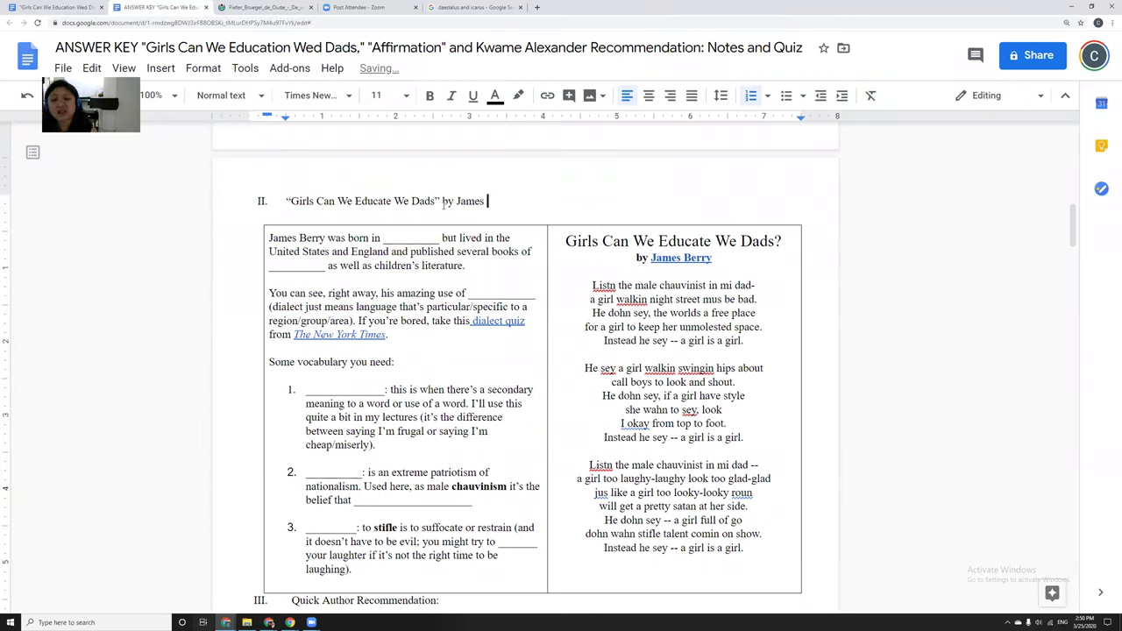
{"action": "type", "text": "Berry"}
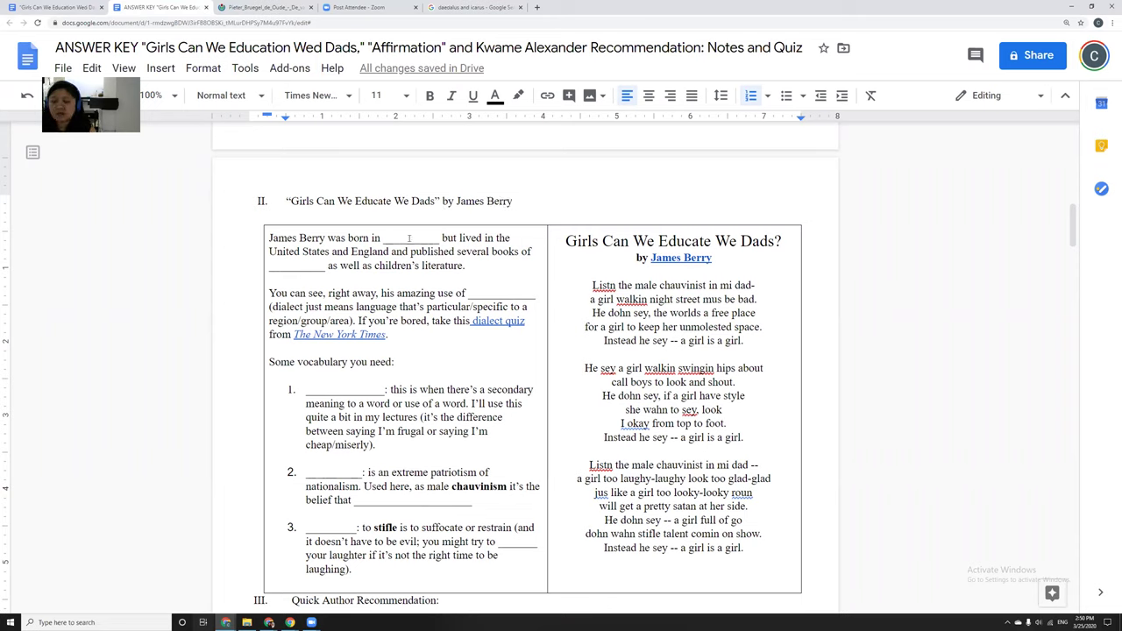
- Open James Berry's poets.org biography from the link on his name
{"action": "double_click", "coordinate": [409, 238]}
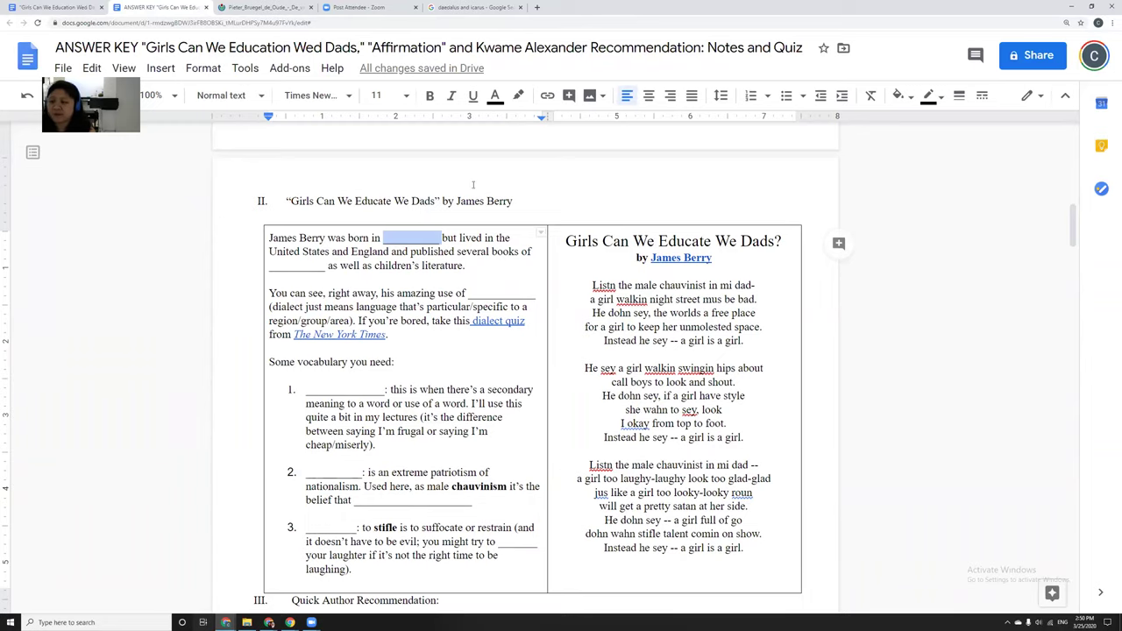
{"action": "left_click", "coordinate": [686, 255]}
{"action": "left_click", "coordinate": [684, 282]}
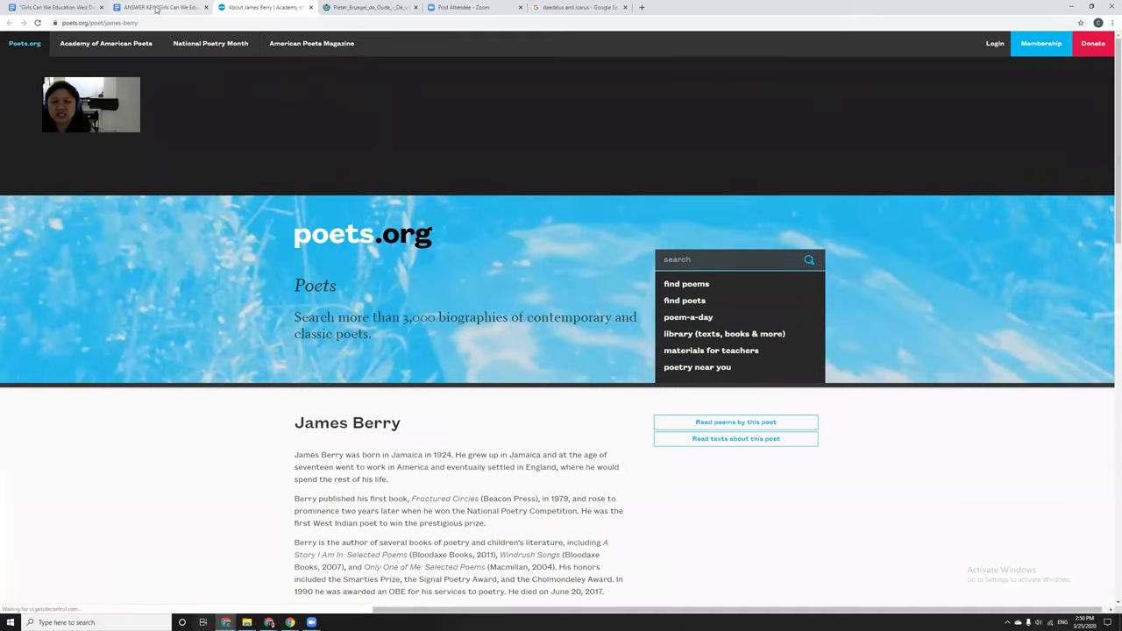
- Type JAMAICA after 'born in', POETRY before 'as well as', and DIALECT after 'amazing use of'
{"action": "left_click", "coordinate": [158, 7]}
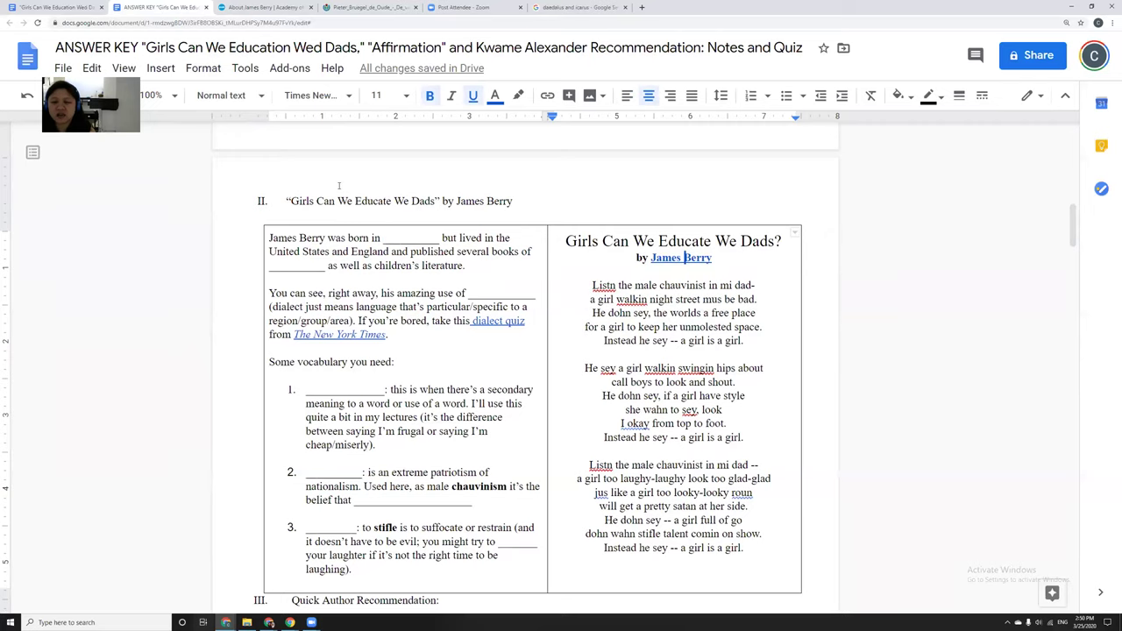
{"action": "double_click", "coordinate": [408, 243]}
{"action": "type", "text": "JAMAIC"}
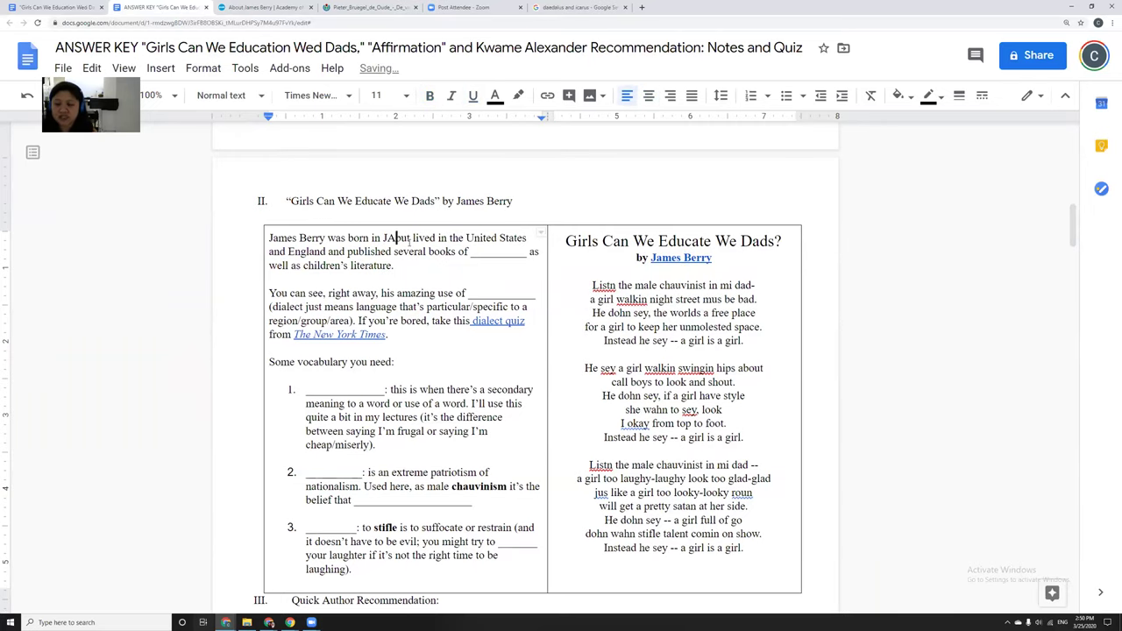
{"action": "type", "text": "A"}
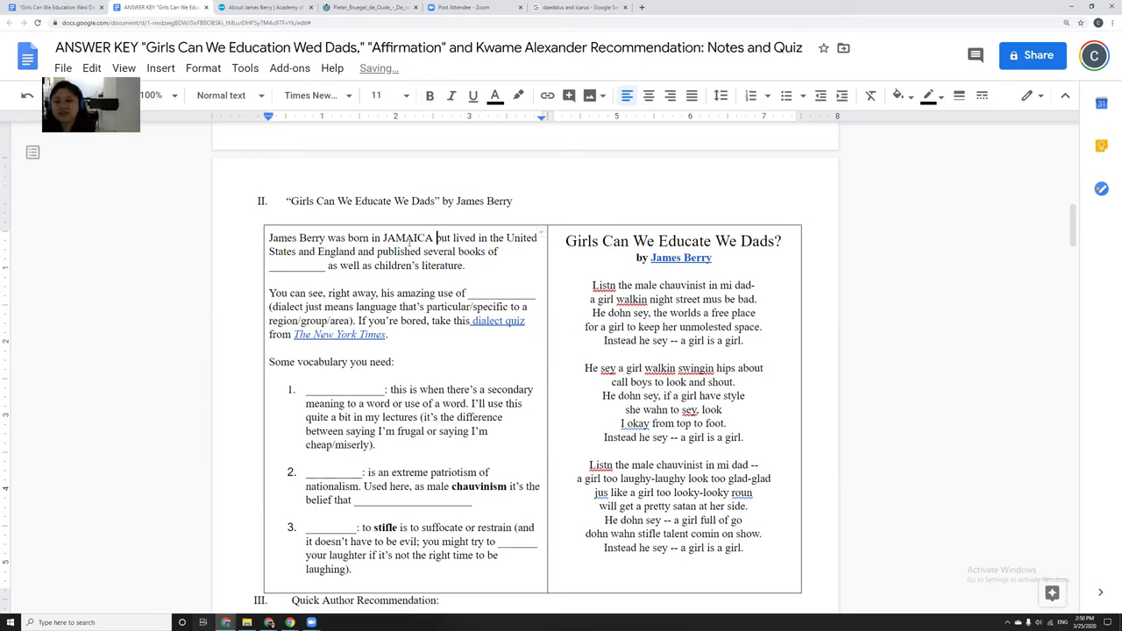
{"action": "double_click", "coordinate": [302, 265]}
{"action": "type", "text": "POETRY"}
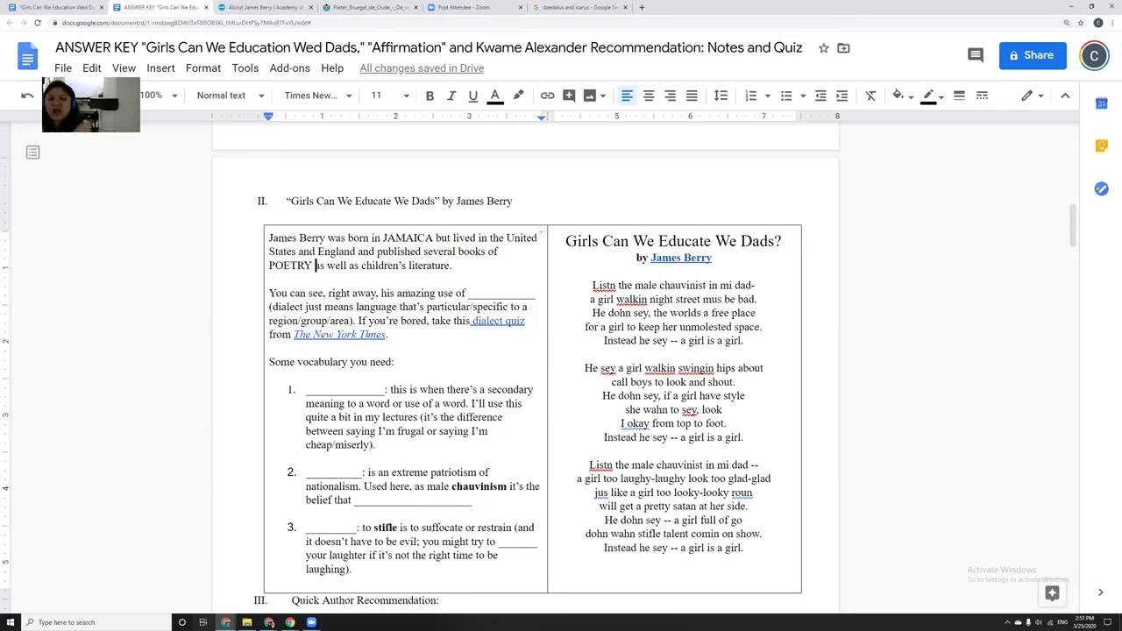
{"action": "double_click", "coordinate": [507, 293]}
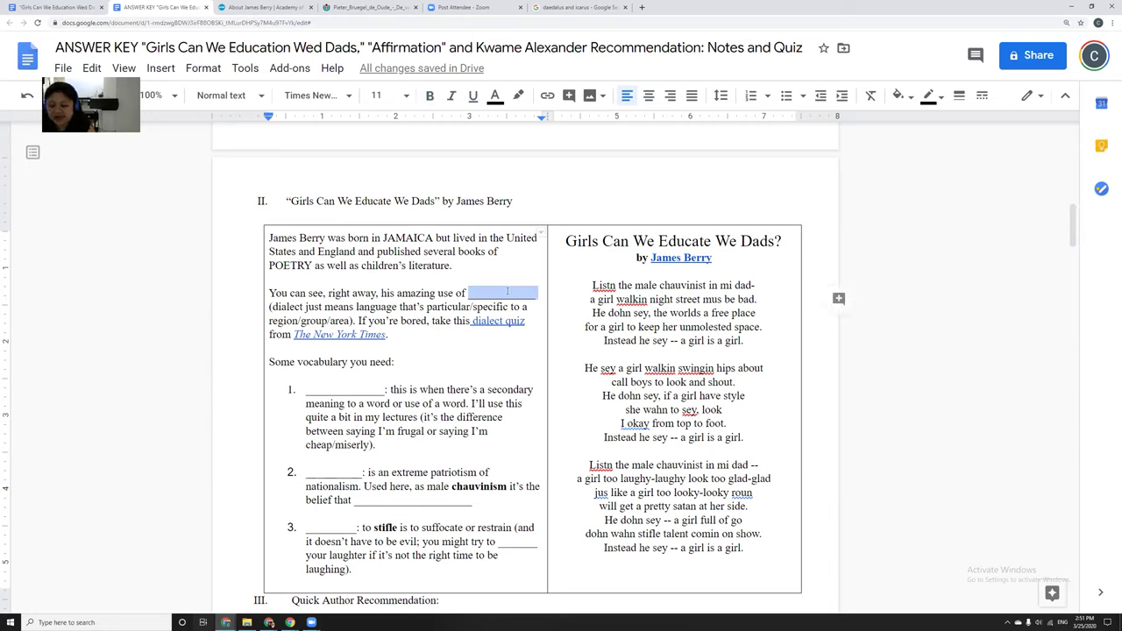
{"action": "type", "text": "DIALECT"}
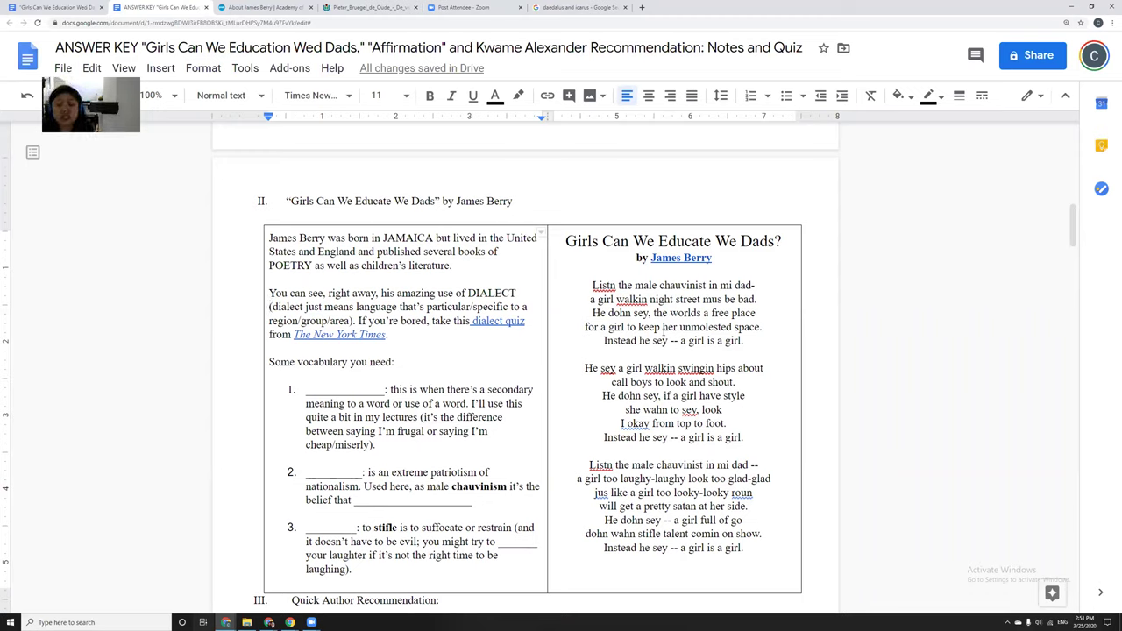
{"action": "scroll", "coordinate": [698, 386], "scroll_direction": "down", "scroll_amount": 1}
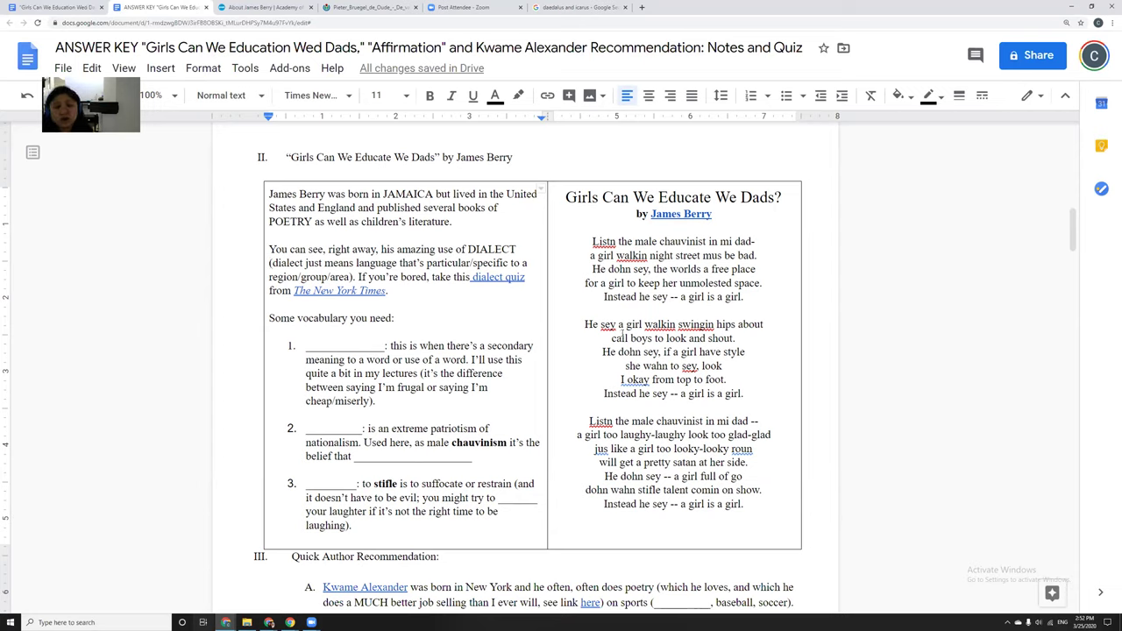
- Type CONNOTATION into the blank of vocabulary item 1
{"action": "double_click", "coordinate": [333, 346]}
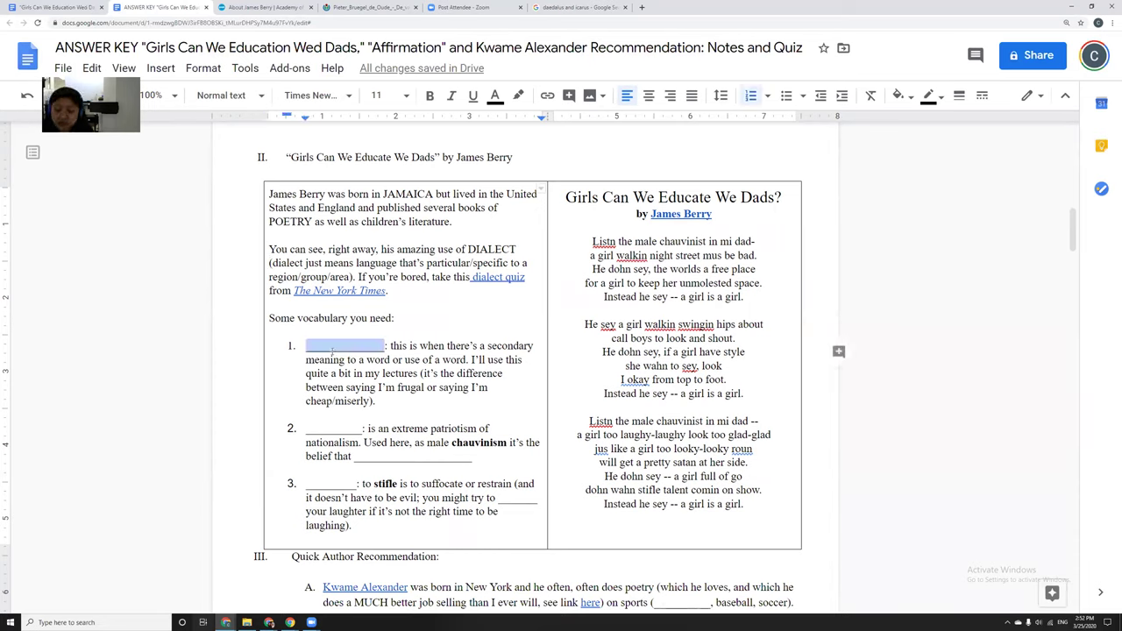
{"action": "type", "text": "CONNOTATION"}
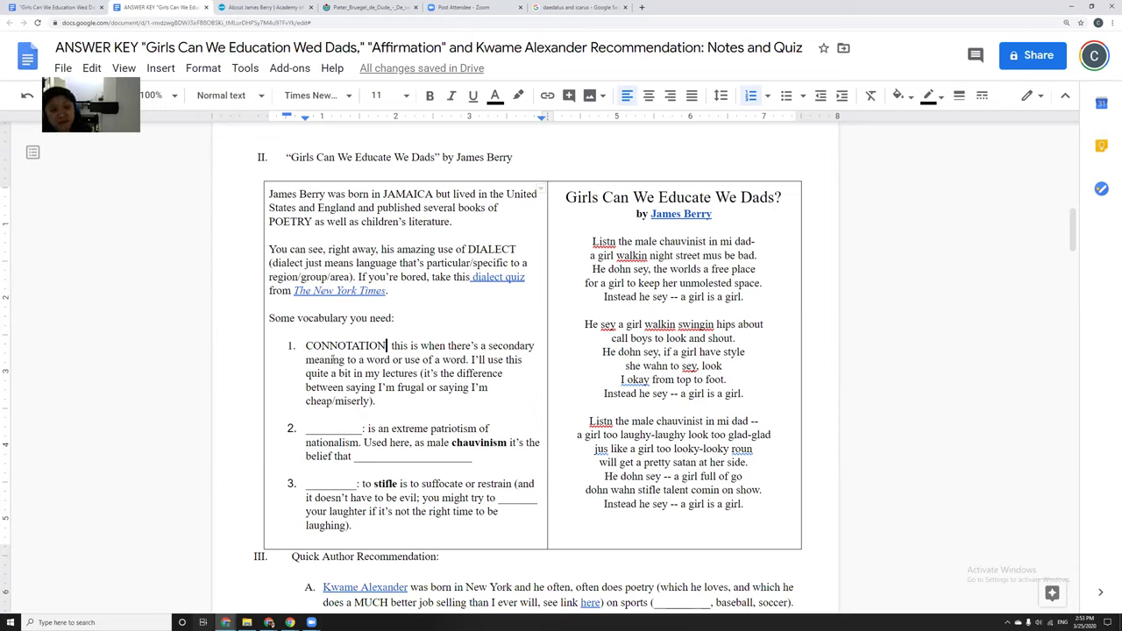
- Add a colon after CONNOTATION and delete the extra one, leaving a single colon
{"action": "type", "text": ":"}
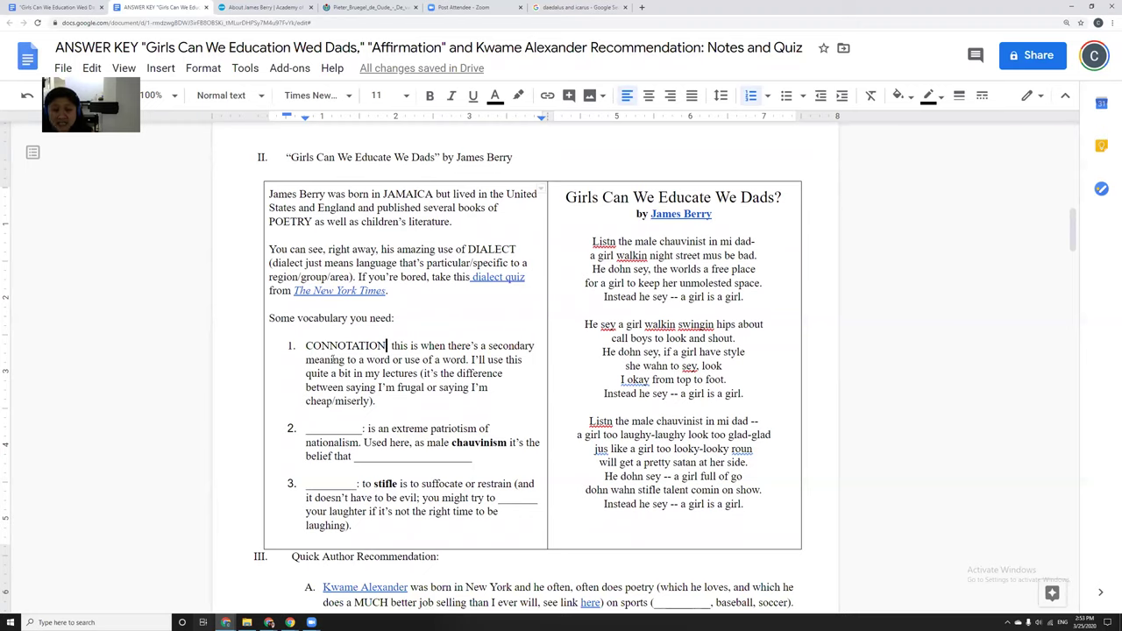
{"action": "scroll", "coordinate": [443, 408], "scroll_direction": "down", "scroll_amount": 1}
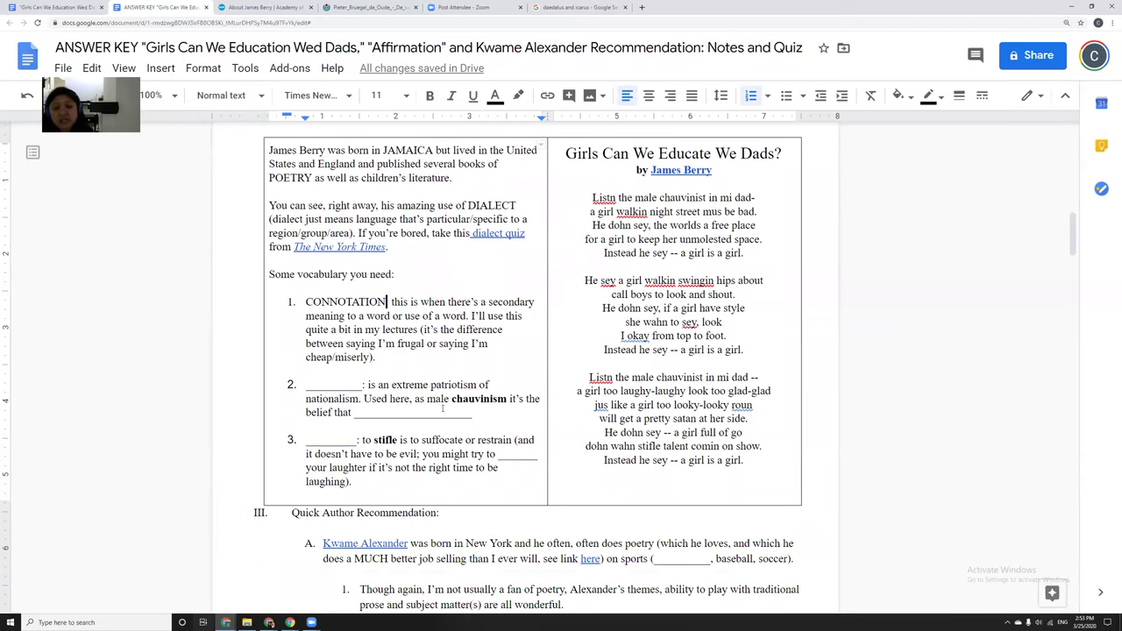
{"action": "key", "text": "BackSpace"}
{"action": "scroll", "coordinate": [657, 310], "scroll_direction": "down", "scroll_amount": 2}
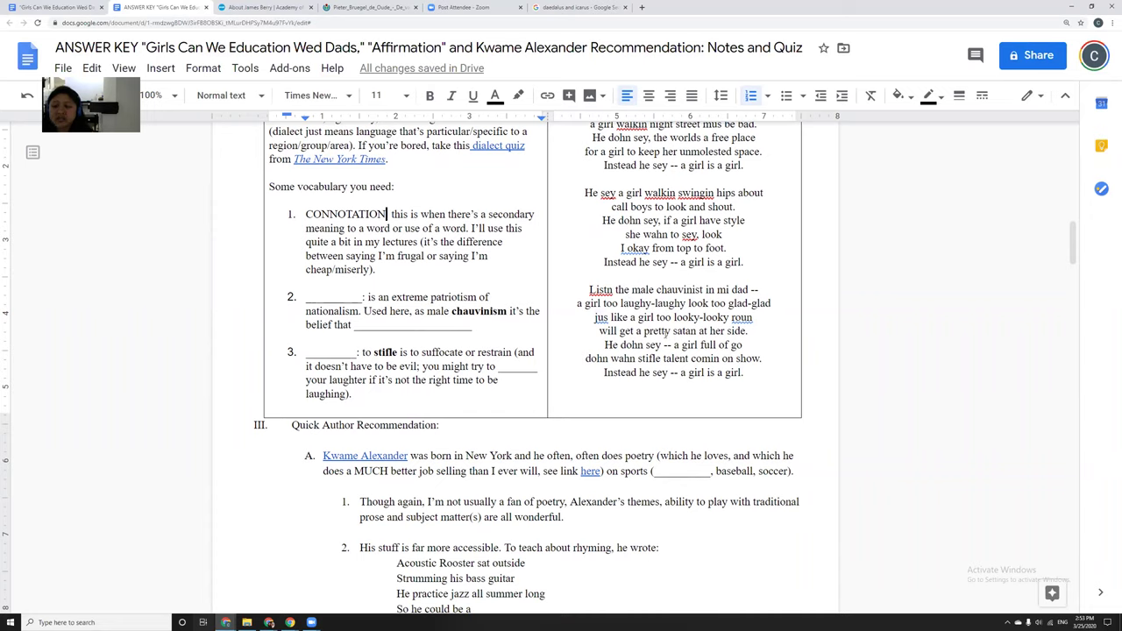
- Bold the word 'satan' in the poem, then remove the bolding again
{"action": "left_click_drag", "start_coordinate": [671, 331], "coordinate": [697, 342]}
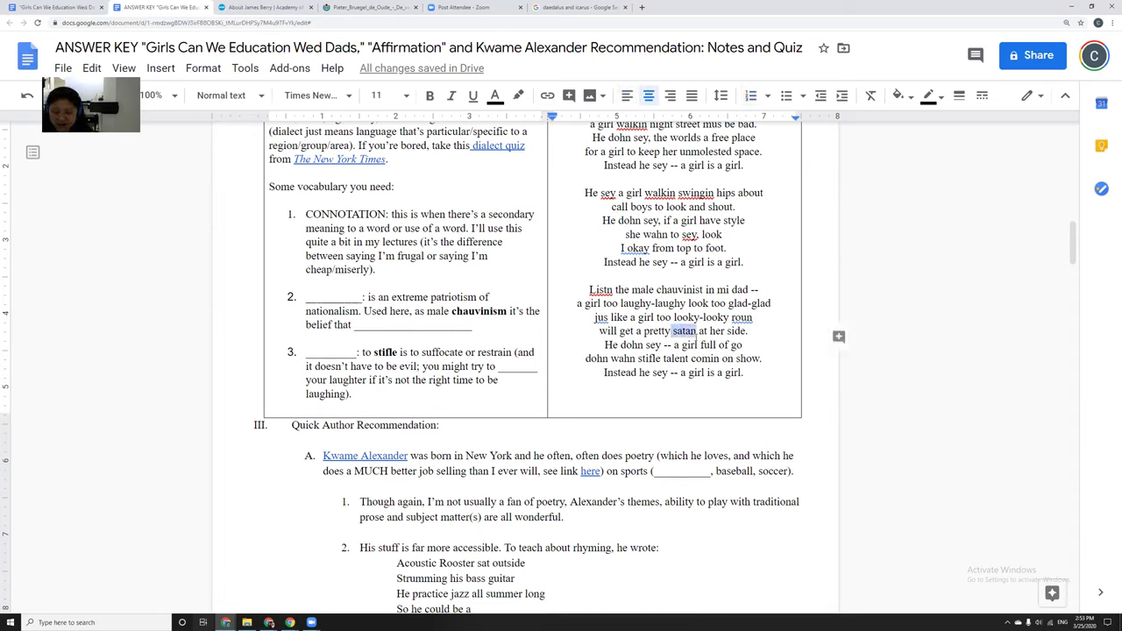
{"action": "key", "text": "ctrl+b"}
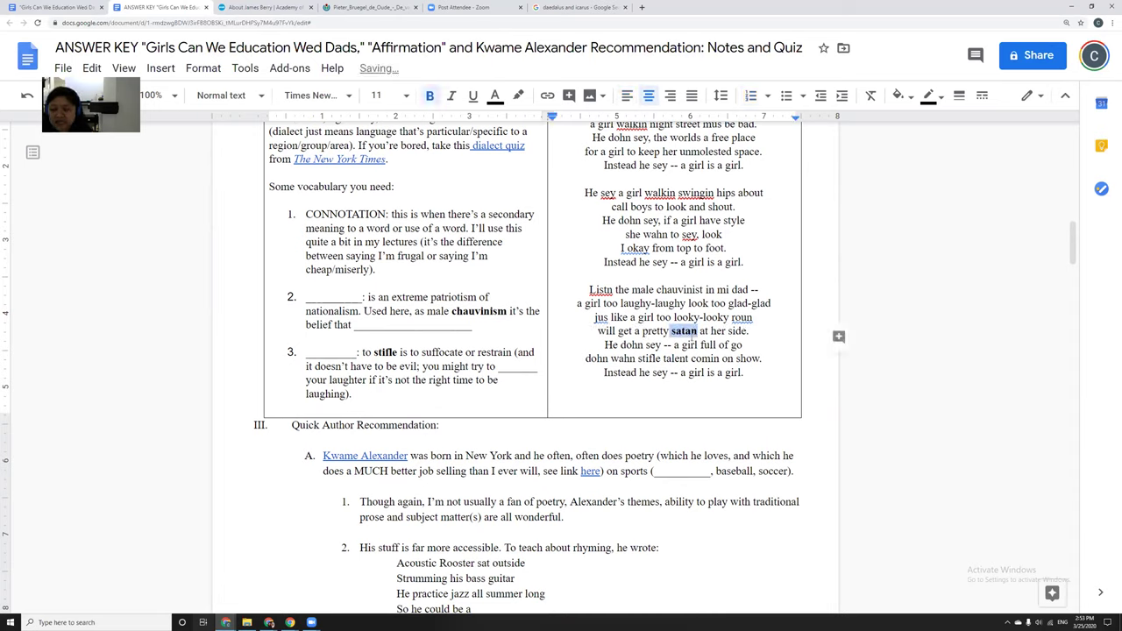
{"action": "key", "text": "ctrl+b"}
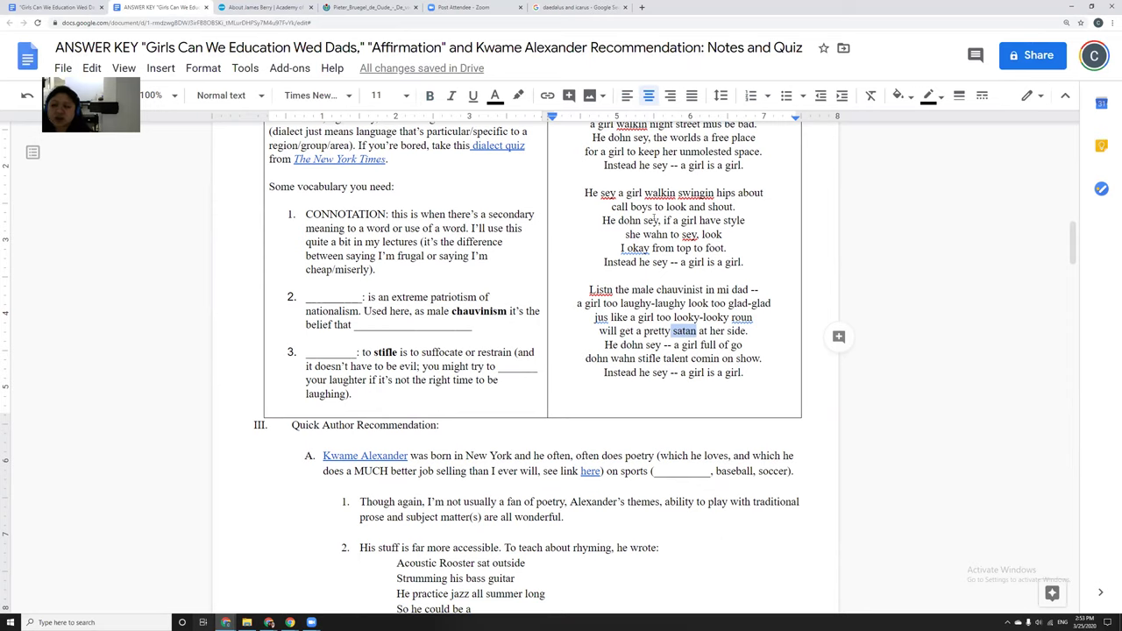
{"action": "scroll", "coordinate": [654, 220], "scroll_direction": "up", "scroll_amount": 2}
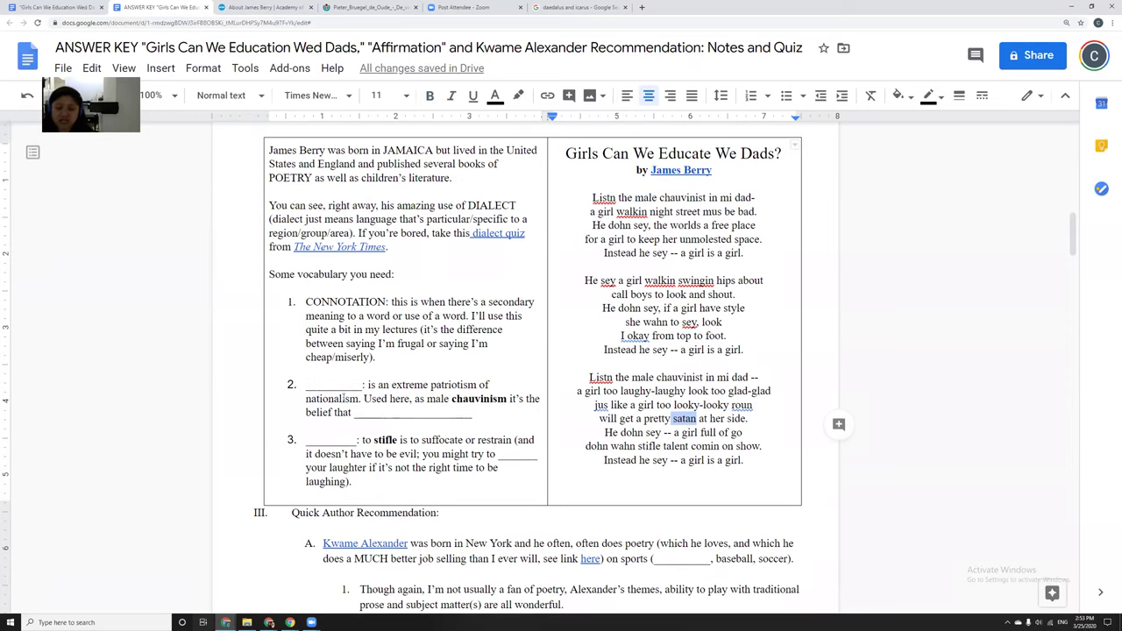
- Paste 'chauvinism' into item 2's blank and type MEN ARE BETTER after 'belief that'
{"action": "double_click", "coordinate": [336, 386]}
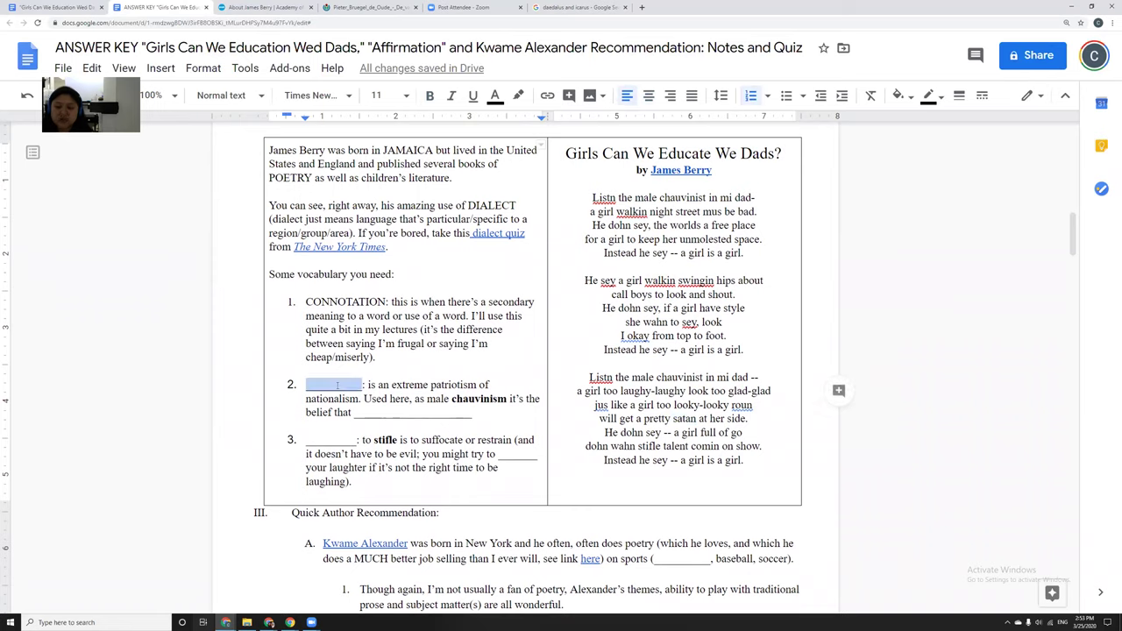
{"action": "double_click", "coordinate": [456, 399]}
{"action": "key", "text": "ctrl+c"}
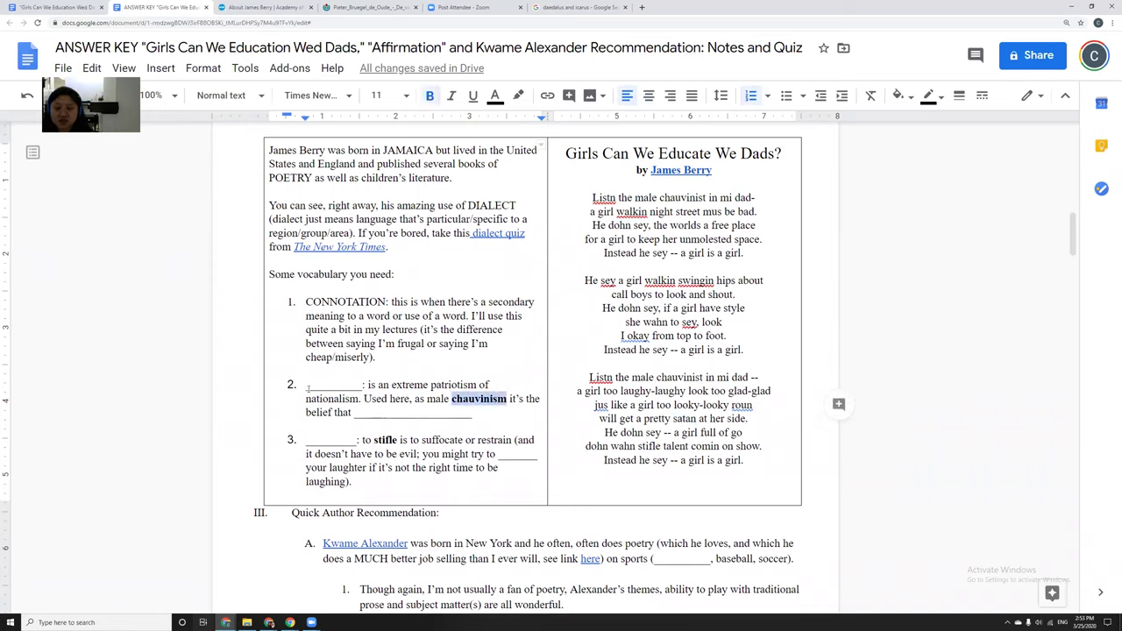
{"action": "left_click", "coordinate": [308, 386]}
{"action": "left_click_drag", "start_coordinate": [311, 387], "coordinate": [352, 386]}
{"action": "key", "text": "ctrl+v"}
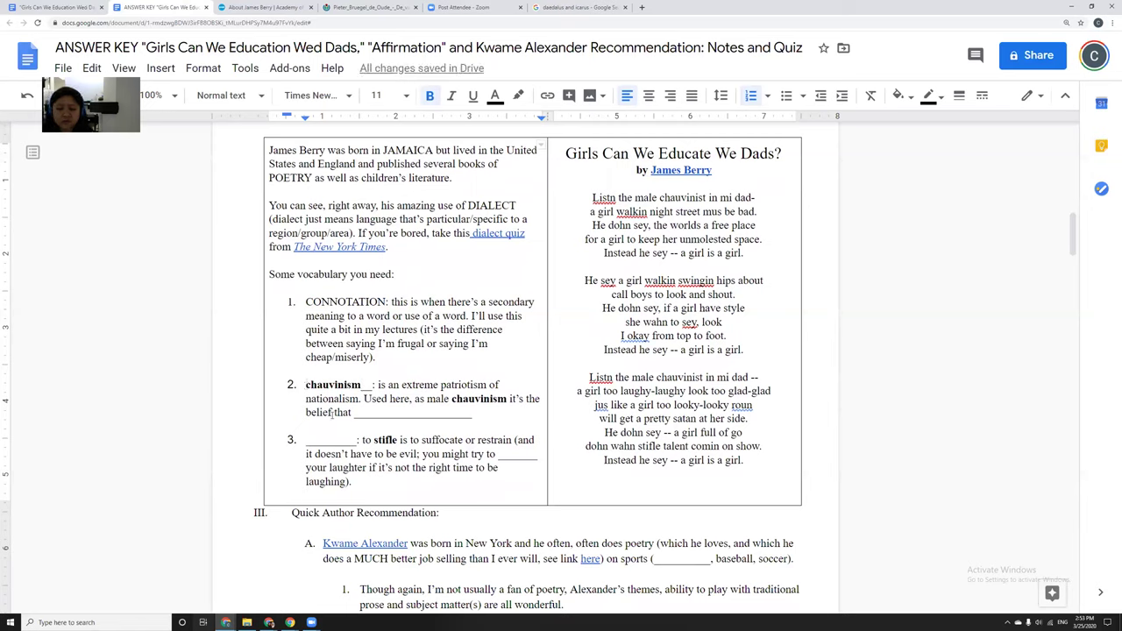
{"action": "type", "text": "_"}
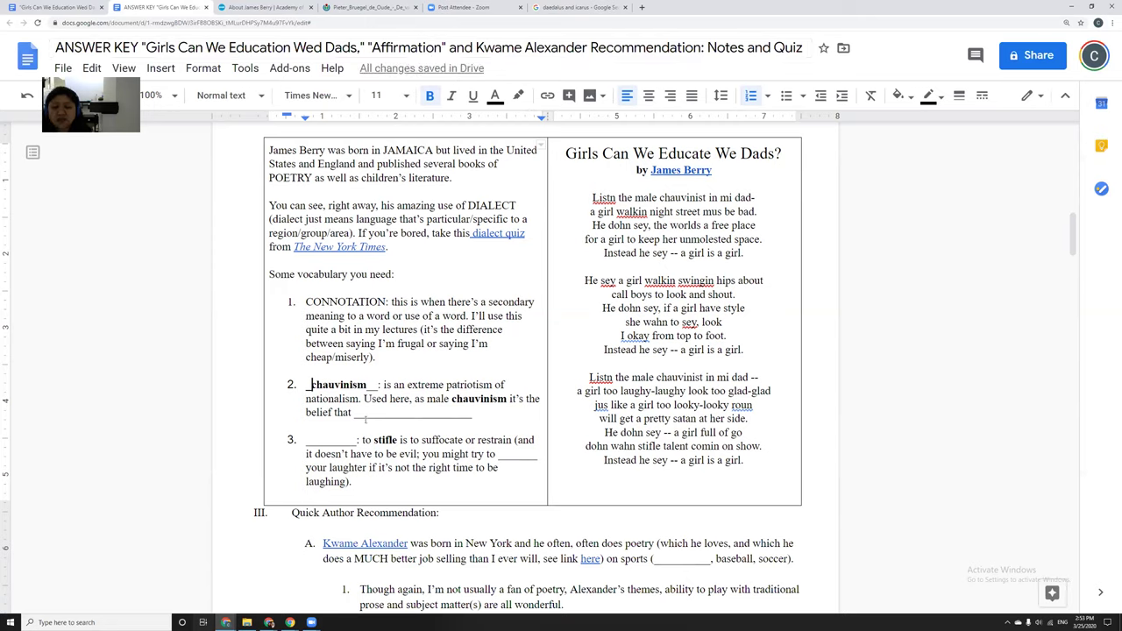
{"action": "left_click_drag", "start_coordinate": [366, 414], "coordinate": [455, 414]}
{"action": "type", "text": "MEN ARE BETTER"}
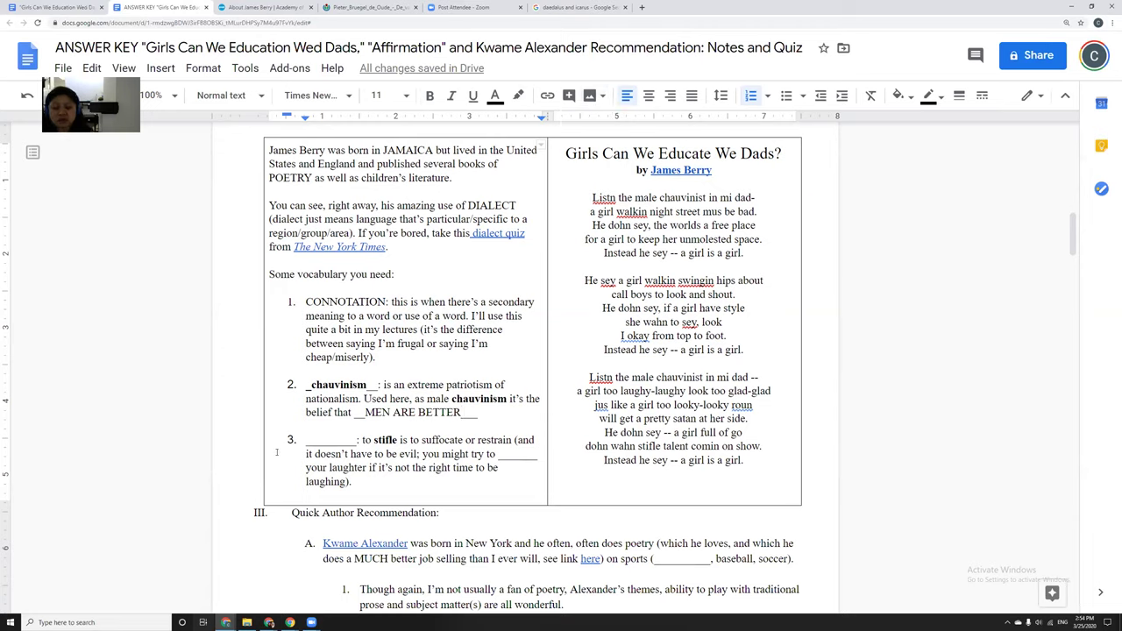
- Type 'stifle' into vocabulary item 3's blank, deleting the leftover underscores
{"action": "left_click_drag", "start_coordinate": [373, 440], "coordinate": [398, 440]}
{"action": "left_click", "coordinate": [320, 441]}
{"action": "type", "text": "stifle"}
{"action": "key", "text": "Delete"}
{"action": "key", "text": "Delete"}
{"action": "key", "text": "Delete"}
{"action": "key", "text": "Delete"}
{"action": "key", "text": "Delete"}
{"action": "key", "text": "Delete"}
{"action": "key", "text": "Delete"}
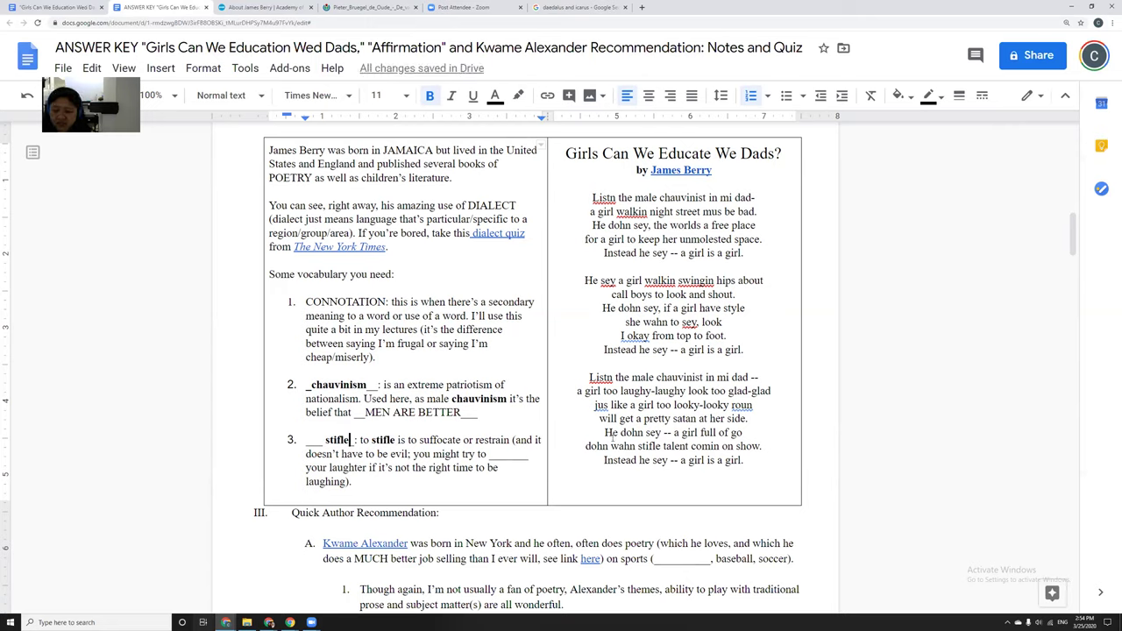
{"action": "left_click_drag", "start_coordinate": [605, 433], "coordinate": [659, 433]}
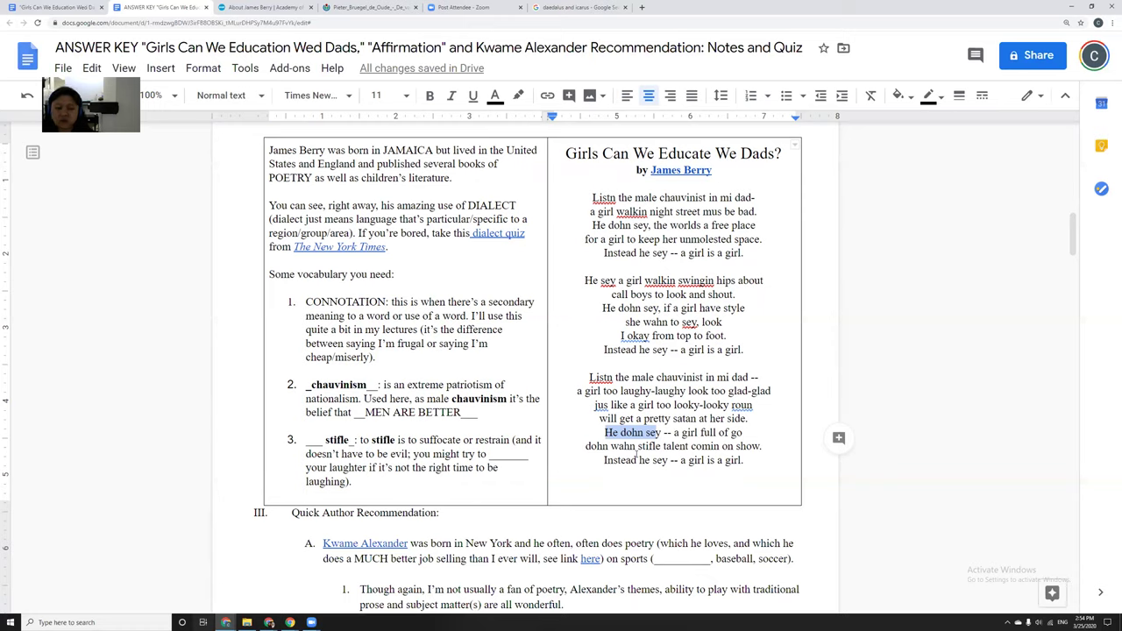
- Enter bold 'stifle' between underscores in the blank after 'might try to'
{"action": "double_click", "coordinate": [510, 453]}
{"action": "type", "text": "_"}
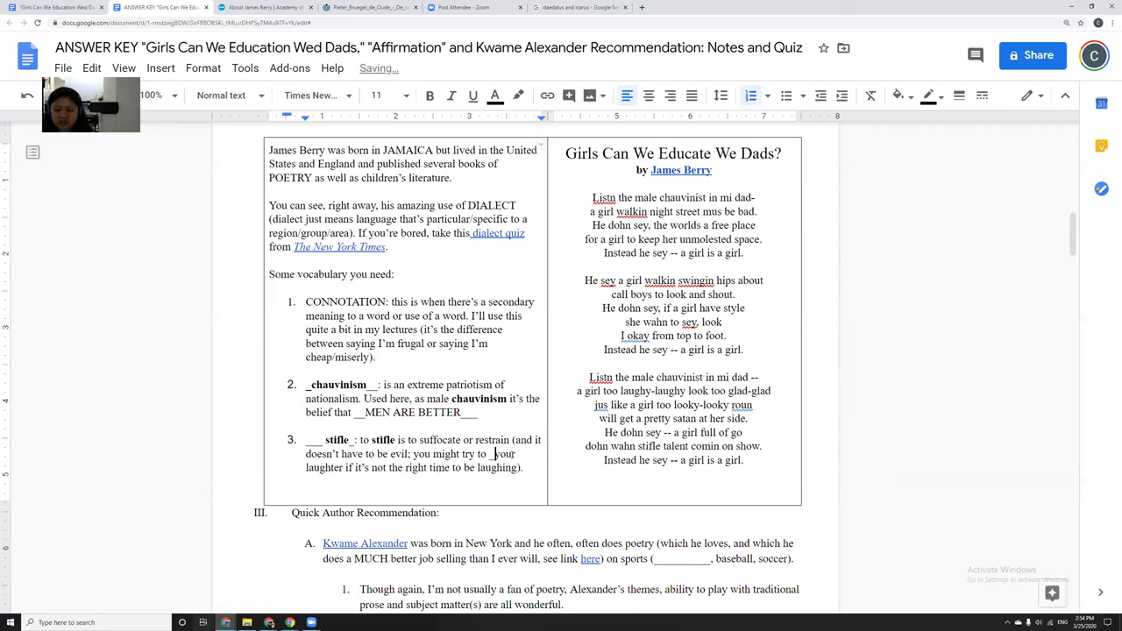
{"action": "key", "text": "ctrl+b"}
{"action": "type", "text": "stifle_"}
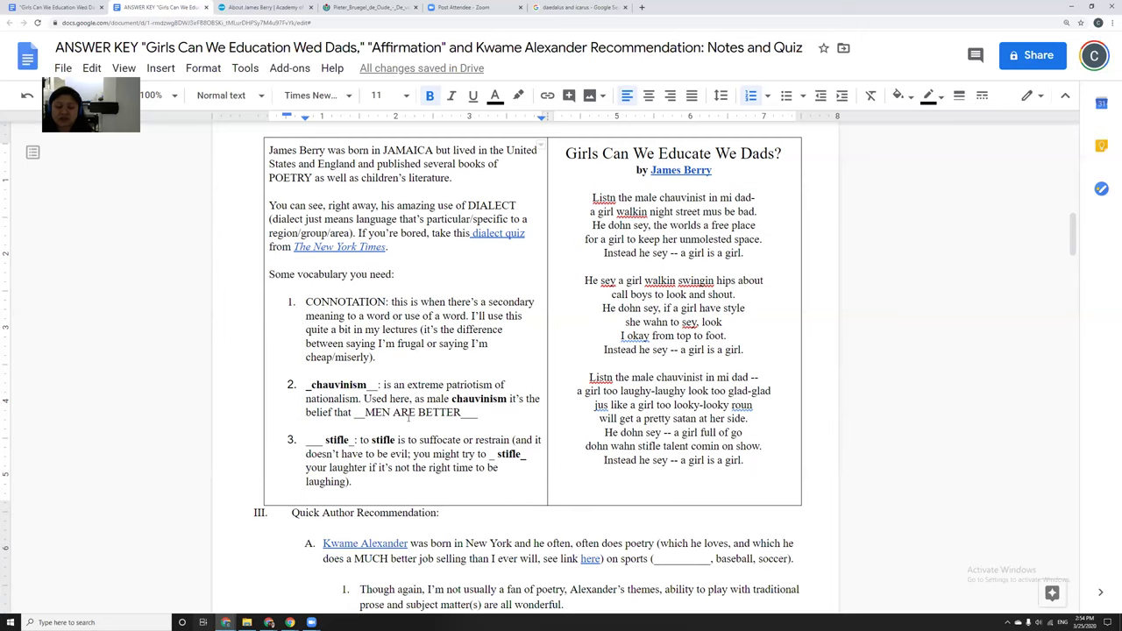
- Tidy the spacing above the section III heading, removing a stray empty line
{"action": "scroll", "coordinate": [406, 417], "scroll_direction": "down", "scroll_amount": 3}
{"action": "scroll", "coordinate": [407, 417], "scroll_direction": "down", "scroll_amount": 2}
{"action": "left_click", "coordinate": [280, 301]}
{"action": "key", "text": "Return"}
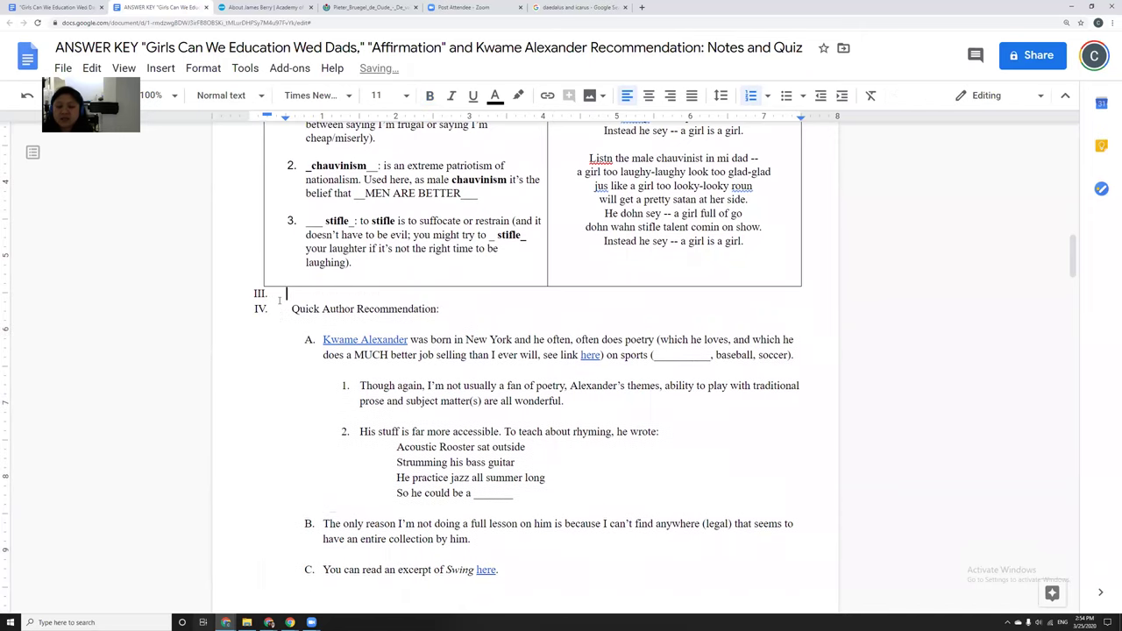
{"action": "key", "text": "BackSpace"}
{"action": "scroll", "coordinate": [316, 342], "scroll_direction": "down", "scroll_amount": 4}
{"action": "scroll", "coordinate": [316, 342], "scroll_direction": "up", "scroll_amount": 2}
{"action": "left_click", "coordinate": [335, 237]}
{"action": "key", "text": "BackSpace"}
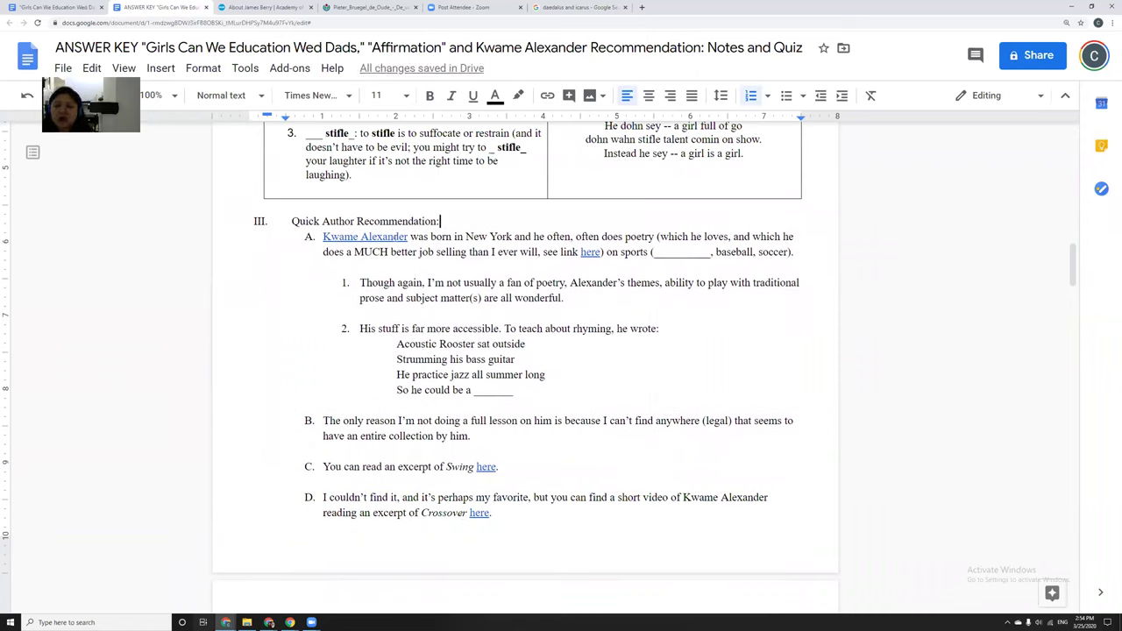
- Open Kwame Alexander's website in a new tab from his linked name, then return to the answer key
{"action": "left_click", "coordinate": [407, 236]}
{"action": "left_click", "coordinate": [413, 260]}
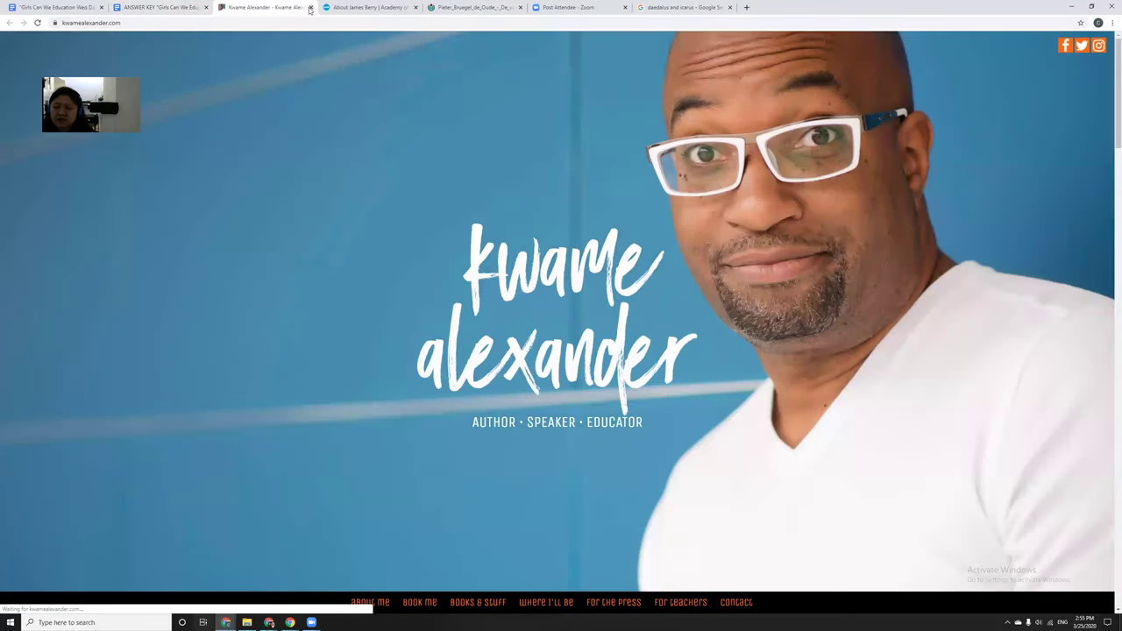
{"action": "left_click", "coordinate": [176, 13]}
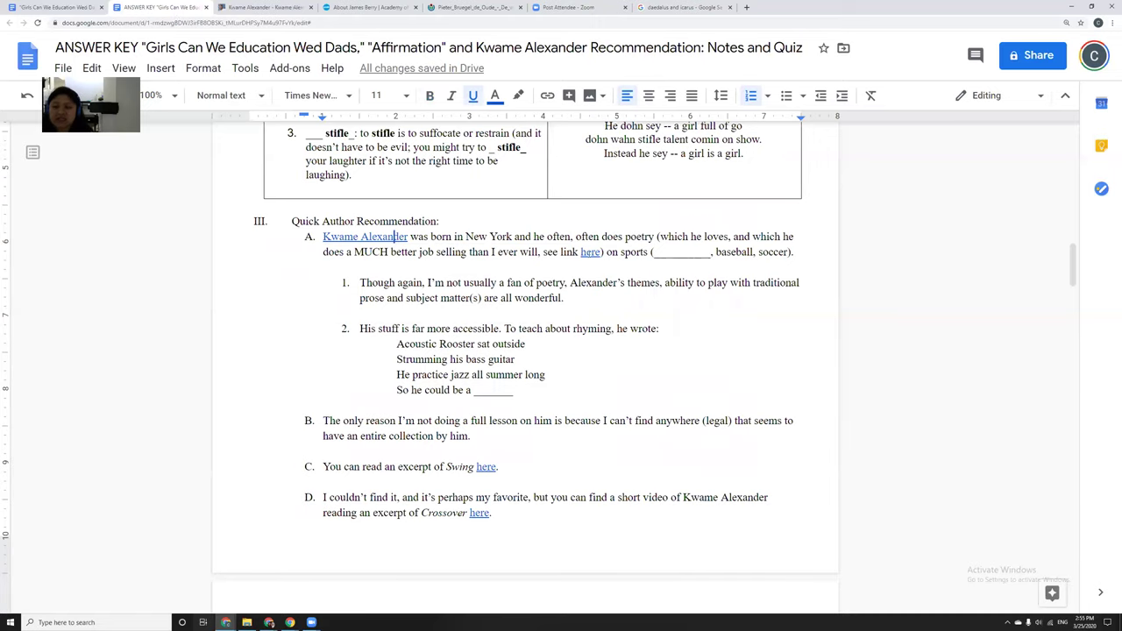
{"action": "left_click", "coordinate": [587, 252]}
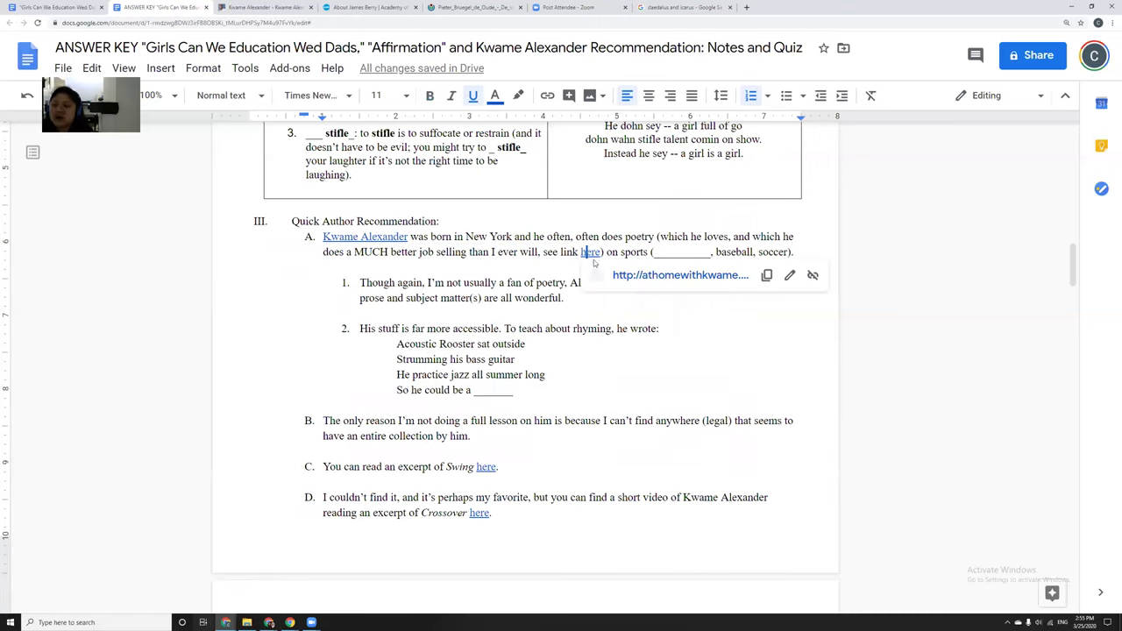
{"action": "left_click", "coordinate": [664, 286]}
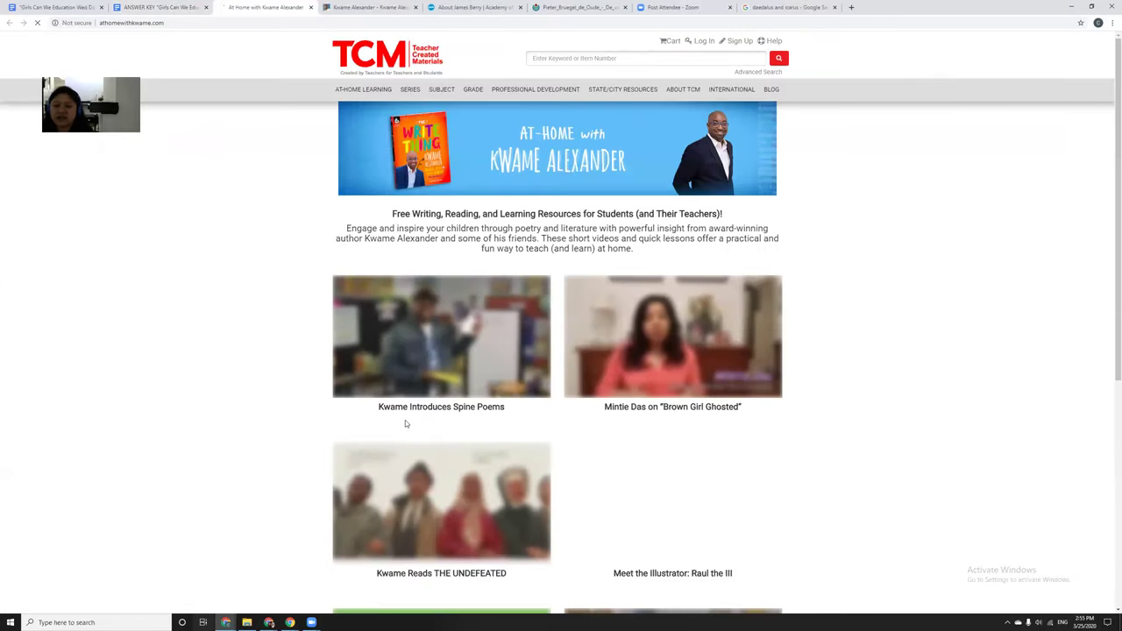
{"action": "scroll", "coordinate": [405, 420], "scroll_direction": "down", "scroll_amount": 5}
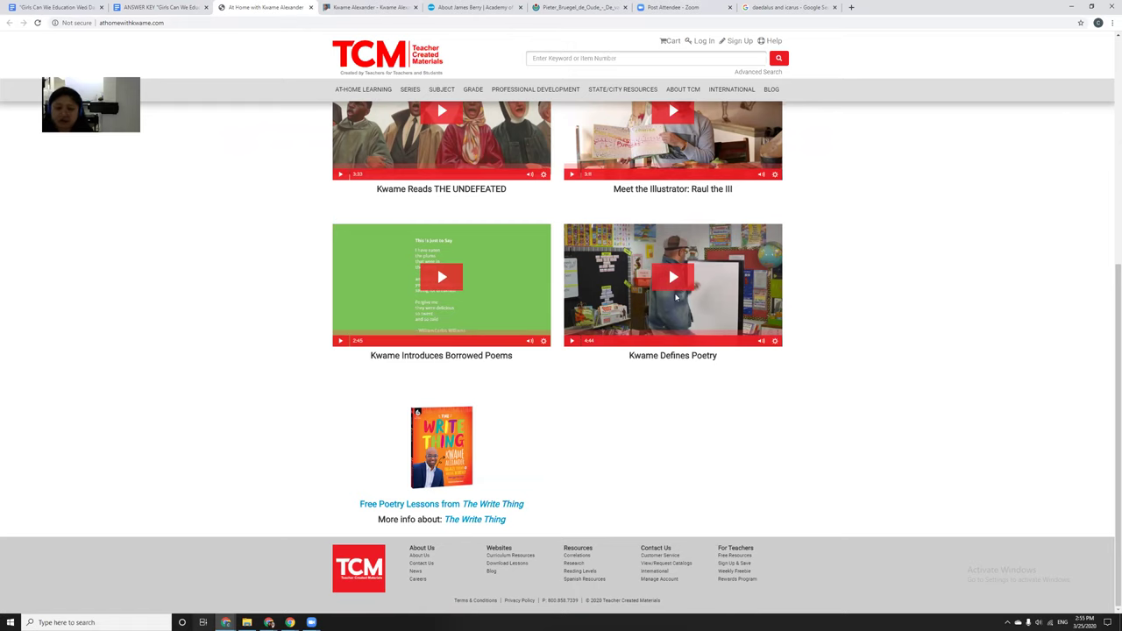
{"action": "left_click", "coordinate": [310, 7]}
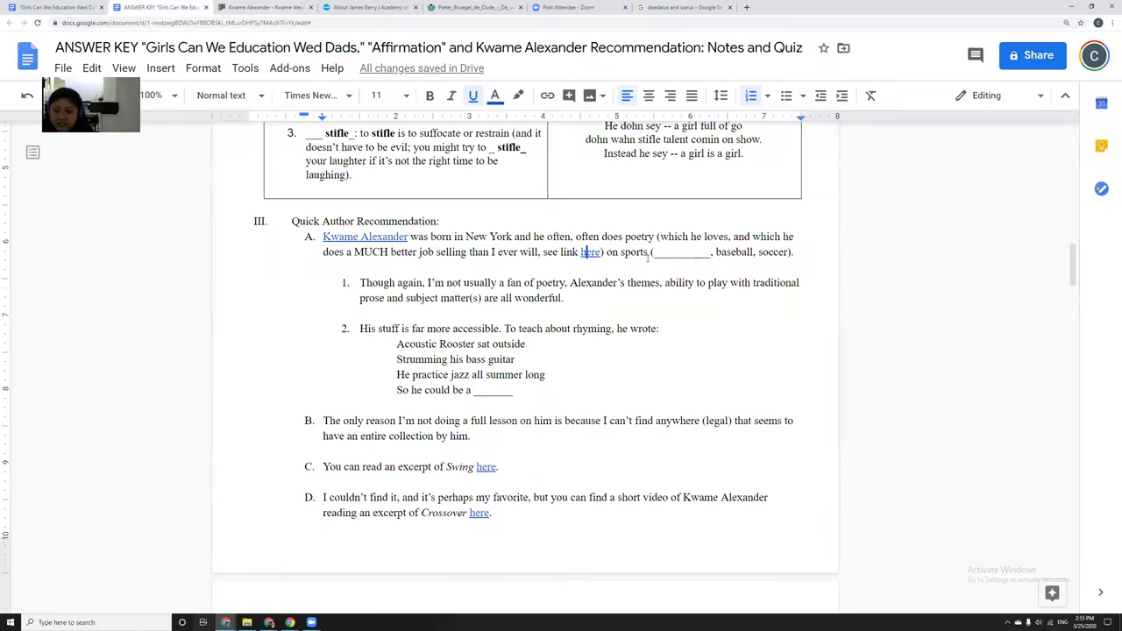
- Fill the sports blank with BASKETBALL, then check the 'here' and Kwame Alexander links
{"action": "double_click", "coordinate": [666, 253]}
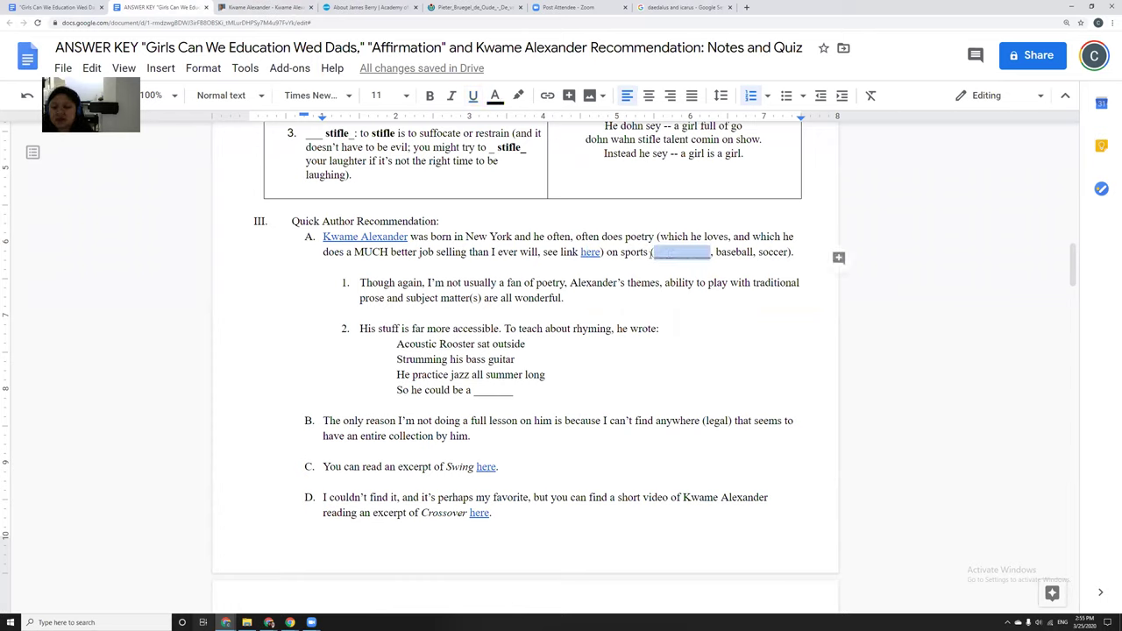
{"action": "type", "text": "BASKETBALL"}
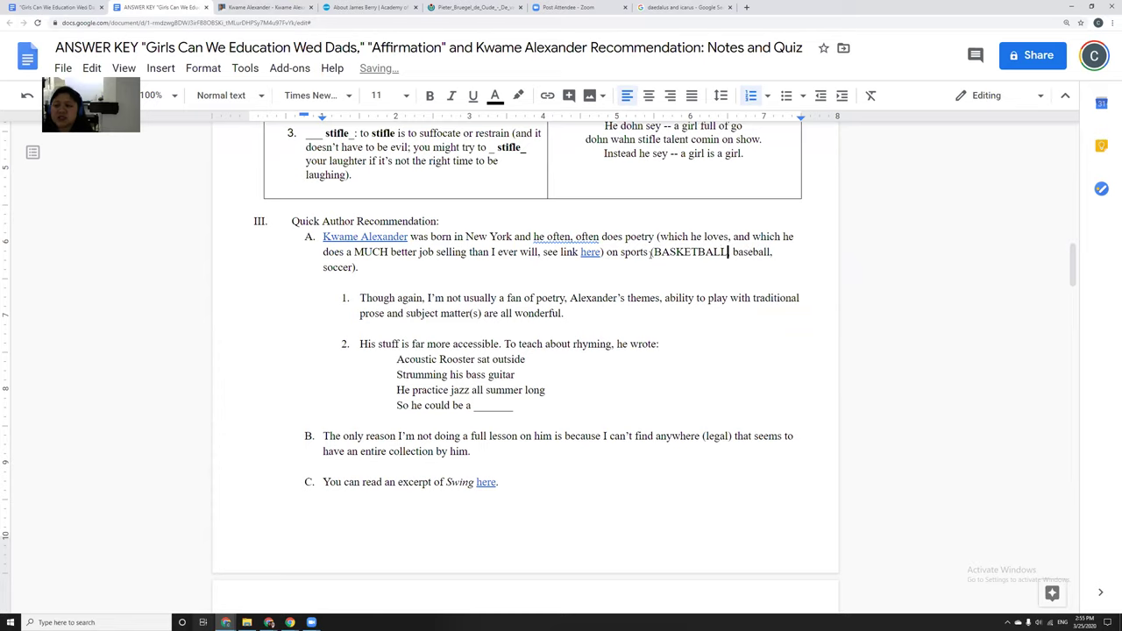
{"action": "left_click", "coordinate": [590, 252]}
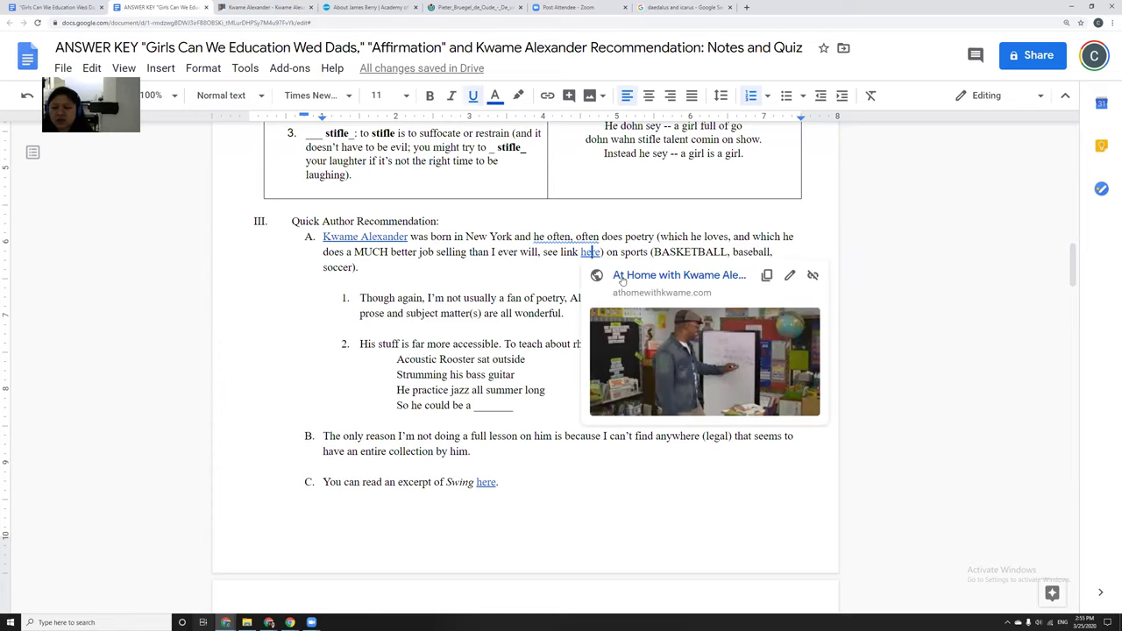
{"action": "left_click", "coordinate": [593, 271]}
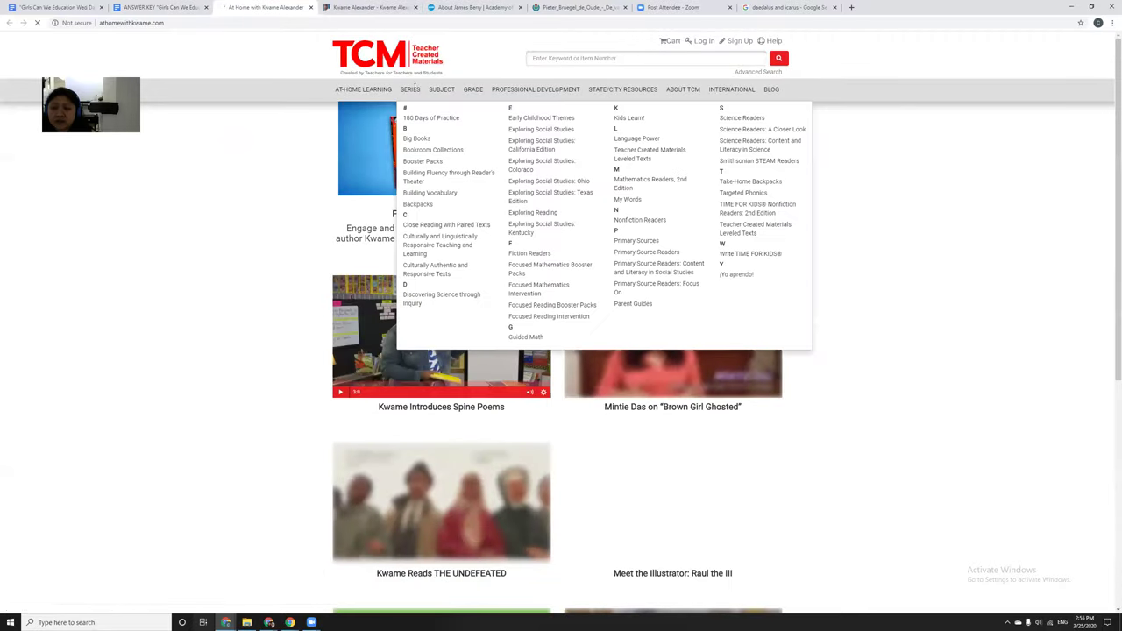
{"action": "left_click", "coordinate": [310, 7]}
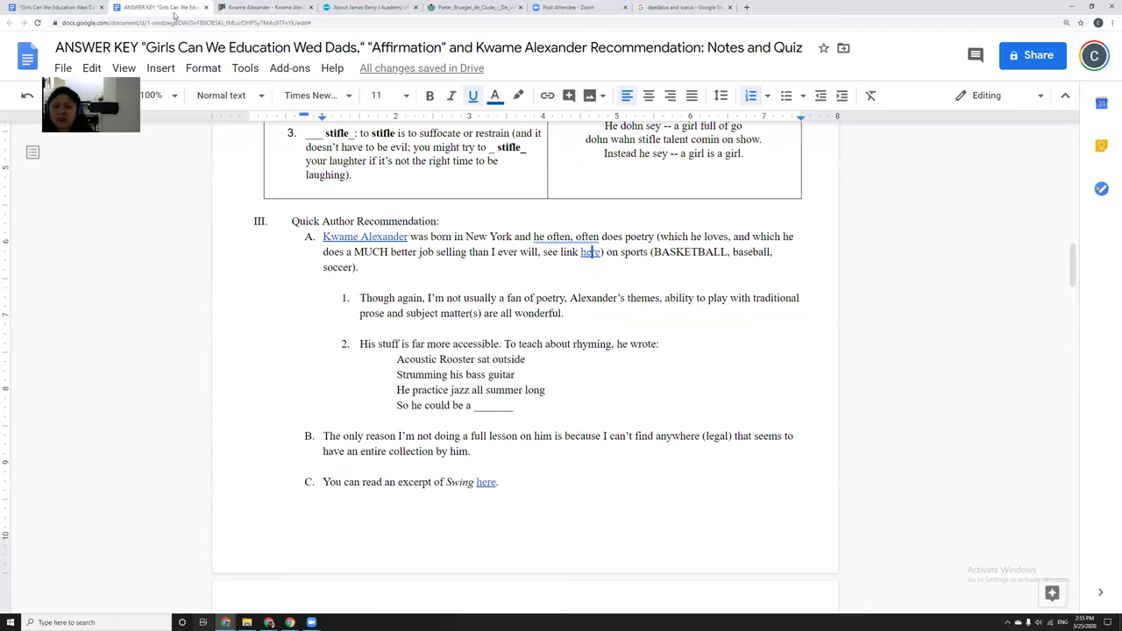
{"action": "left_click", "coordinate": [353, 235]}
{"action": "left_click", "coordinate": [372, 258]}
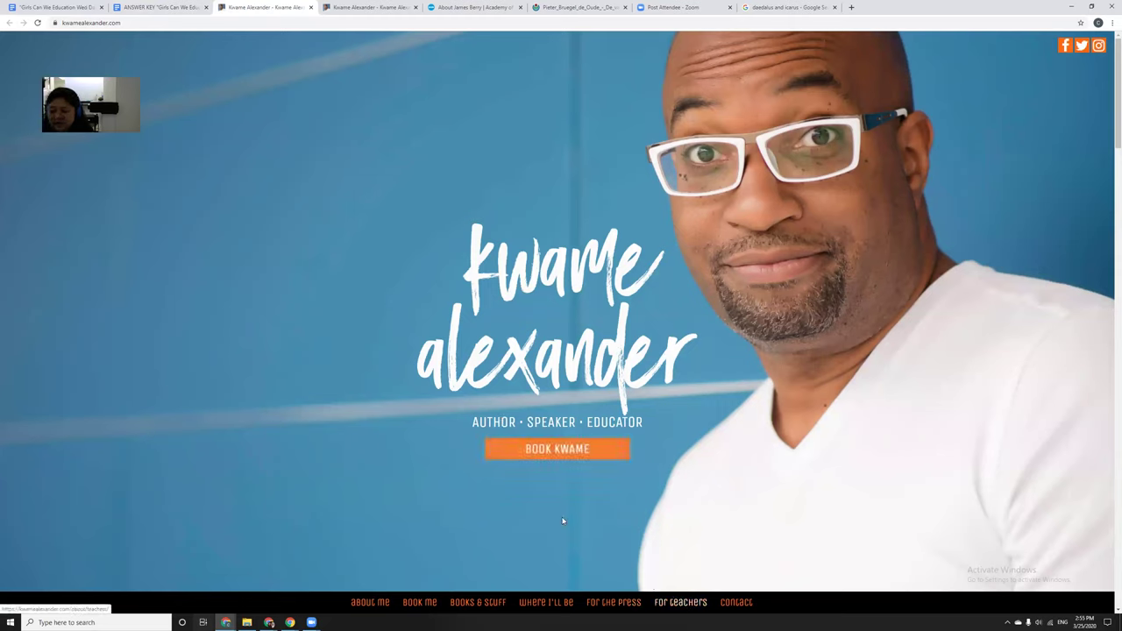
{"action": "left_click", "coordinate": [681, 603]}
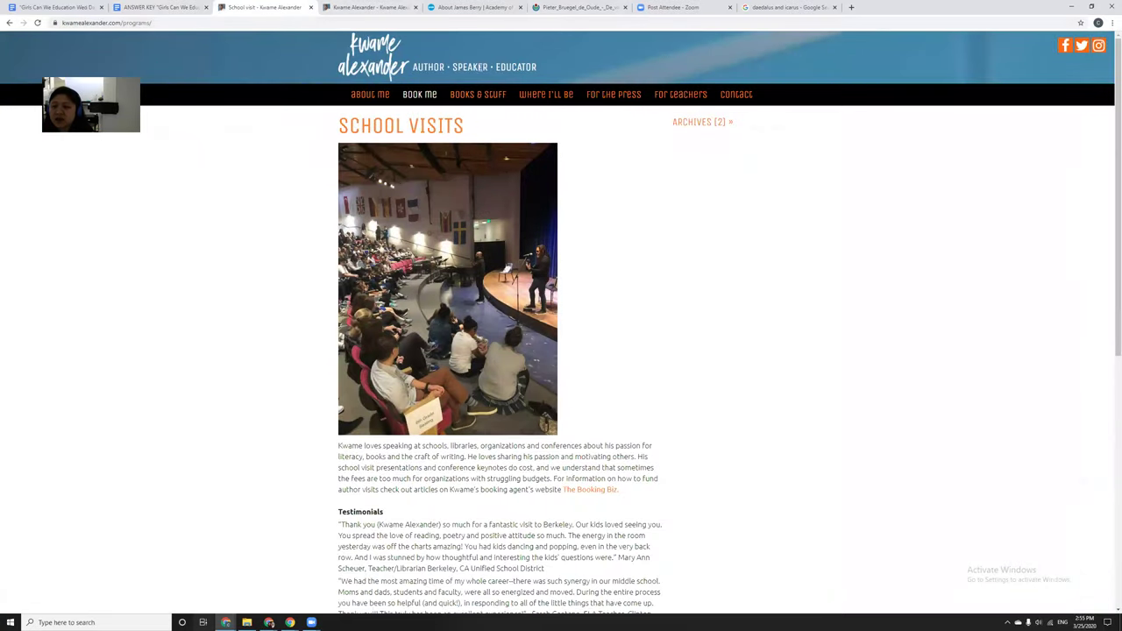
{"action": "mouse_move", "coordinate": [478, 94]}
{"action": "left_click", "coordinate": [471, 138]}
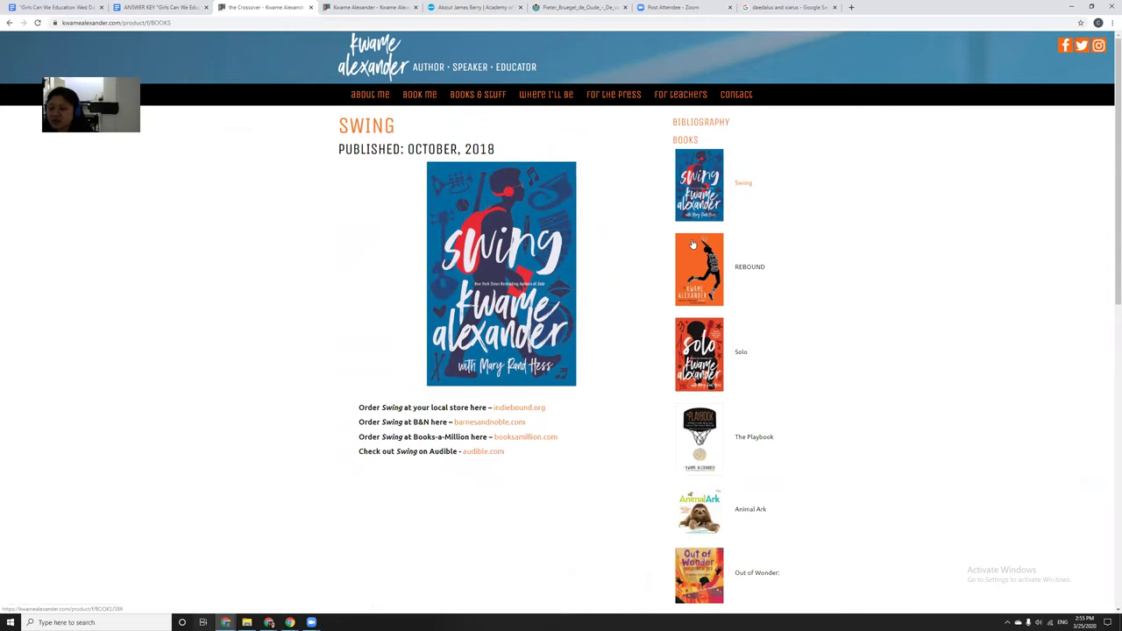
{"action": "scroll", "coordinate": [754, 351], "scroll_direction": "down", "scroll_amount": 4}
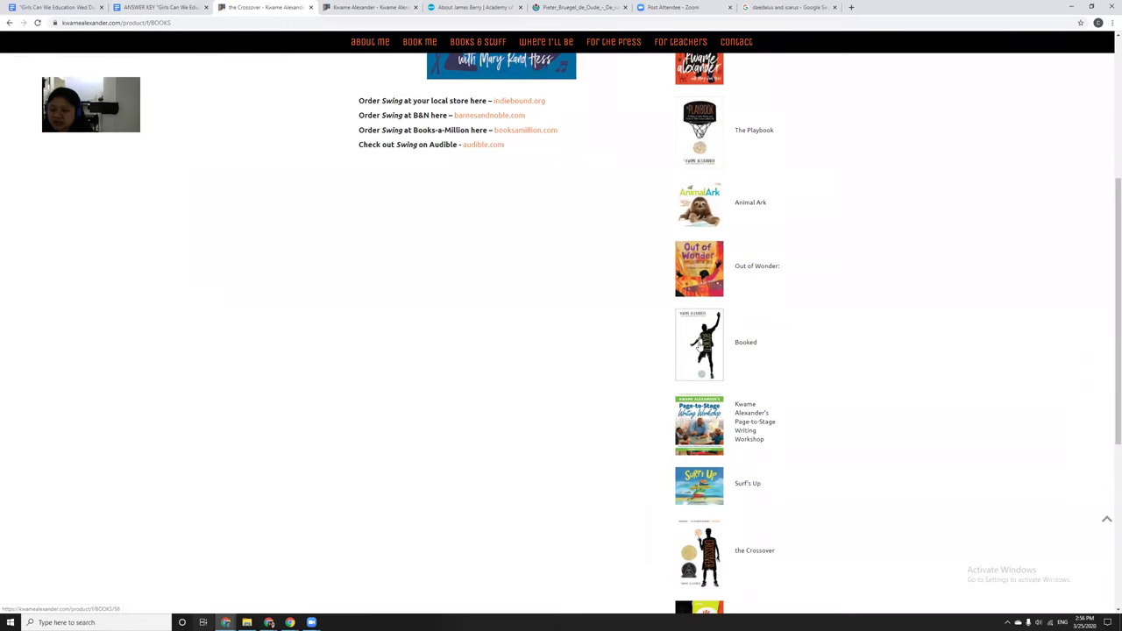
{"action": "scroll", "coordinate": [702, 346], "scroll_direction": "down", "scroll_amount": 3}
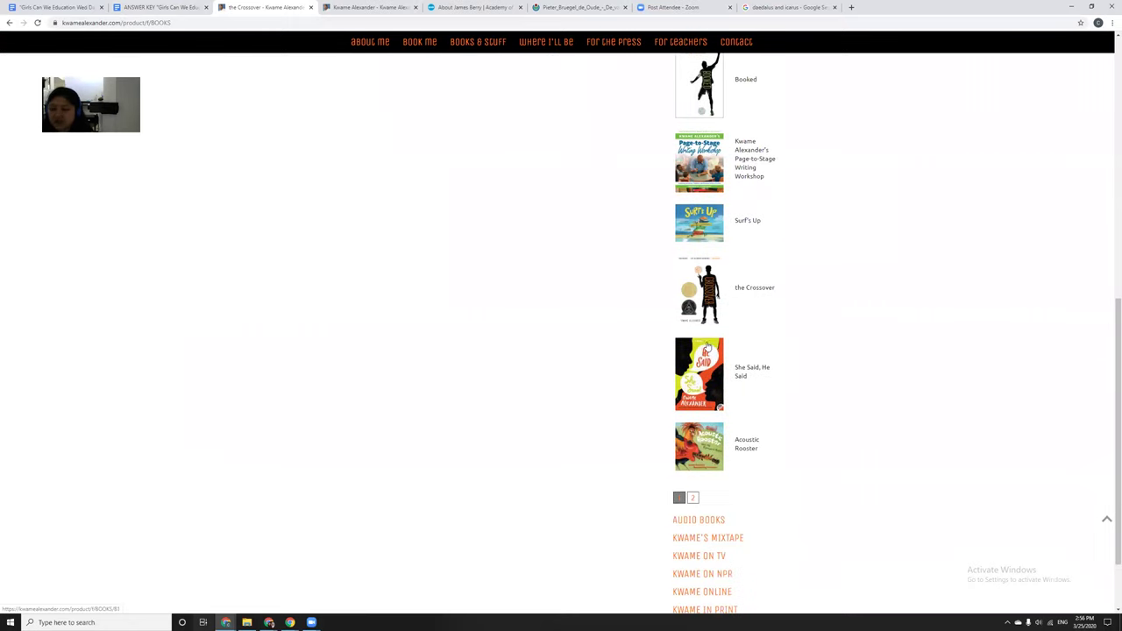
{"action": "left_click", "coordinate": [309, 7]}
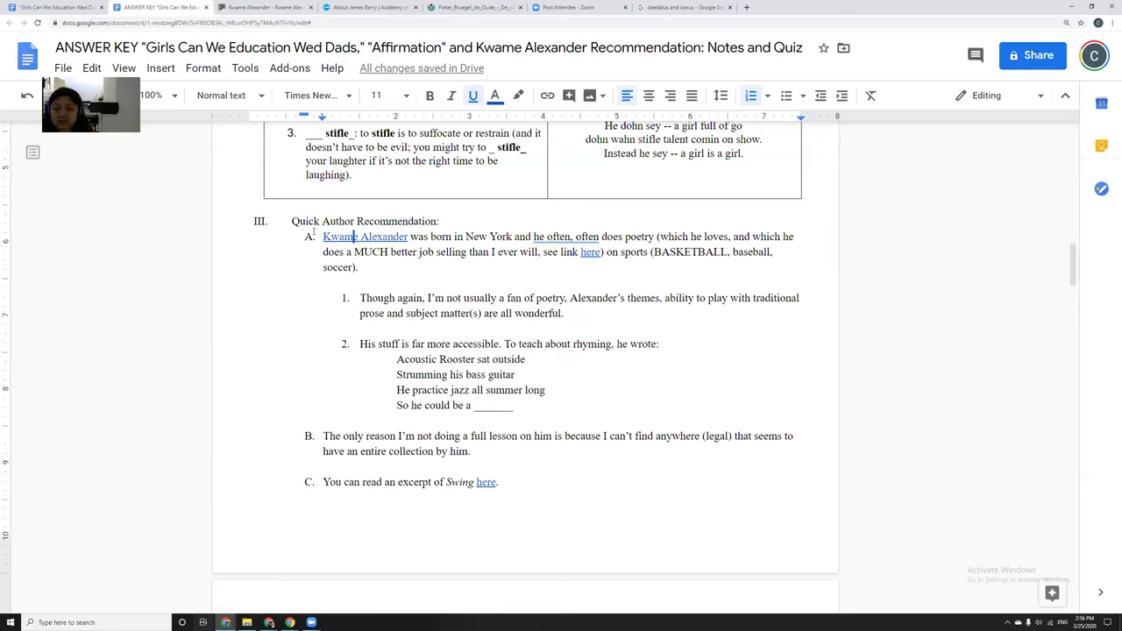
- Enter STAR in the rooster rhyme's blank after 'So he could be a'
{"action": "left_click", "coordinate": [319, 374]}
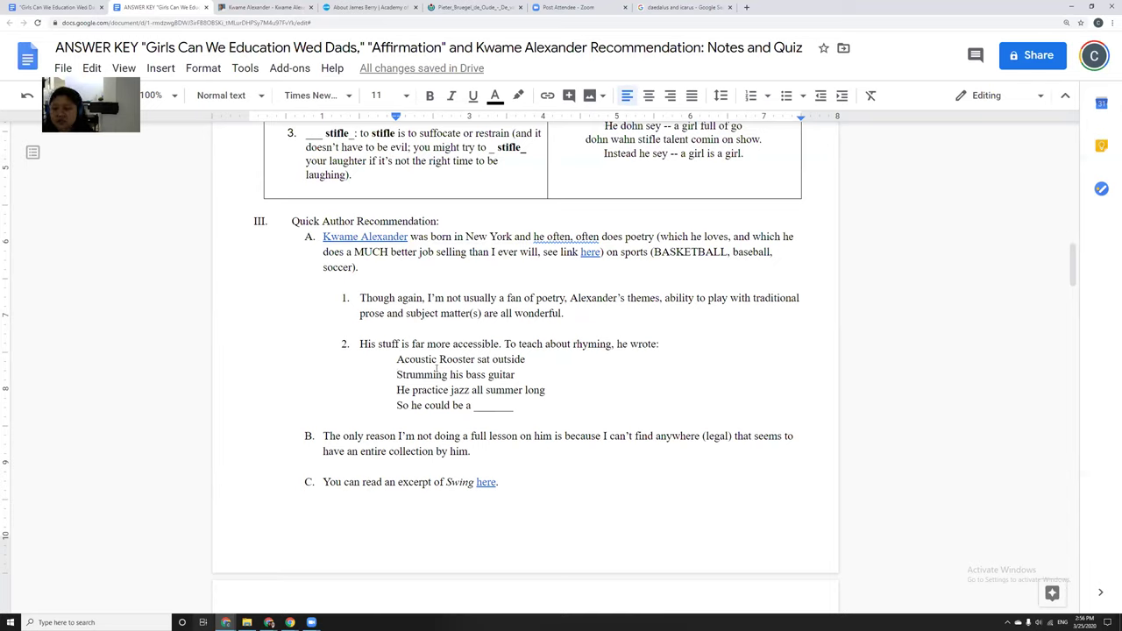
{"action": "double_click", "coordinate": [484, 405]}
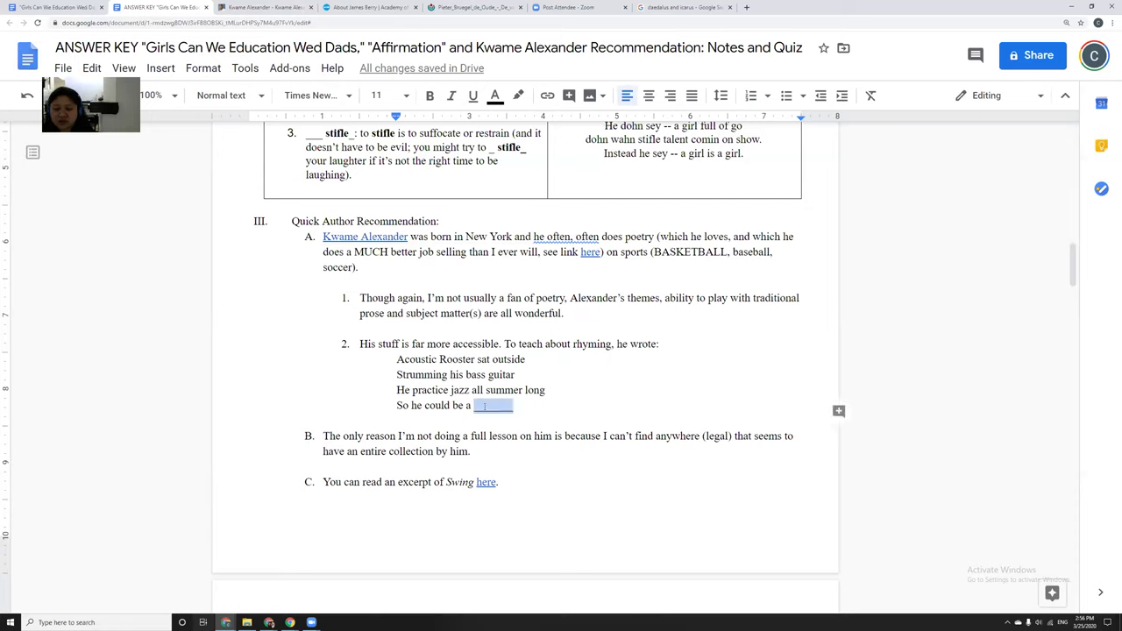
{"action": "type", "text": "STAR"}
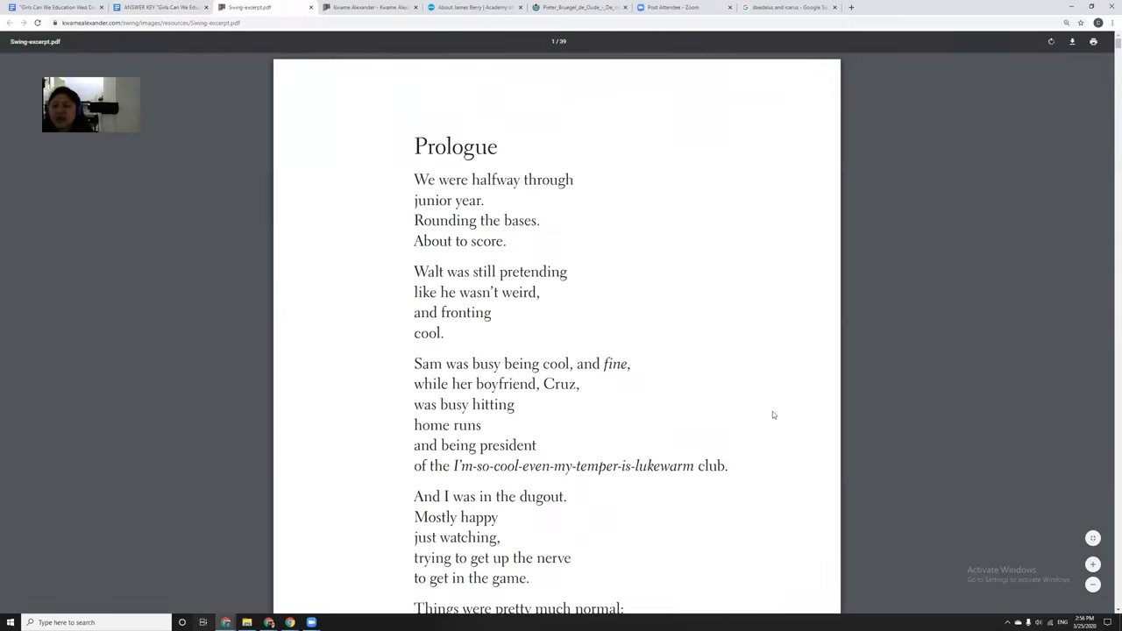
- Scroll through the Swing excerpt PDF from the Prologue past Tryouts to page 6
{"action": "scroll", "coordinate": [773, 412], "scroll_direction": "down", "scroll_amount": 10}
{"action": "scroll", "coordinate": [750, 432], "scroll_direction": "down", "scroll_amount": 20}
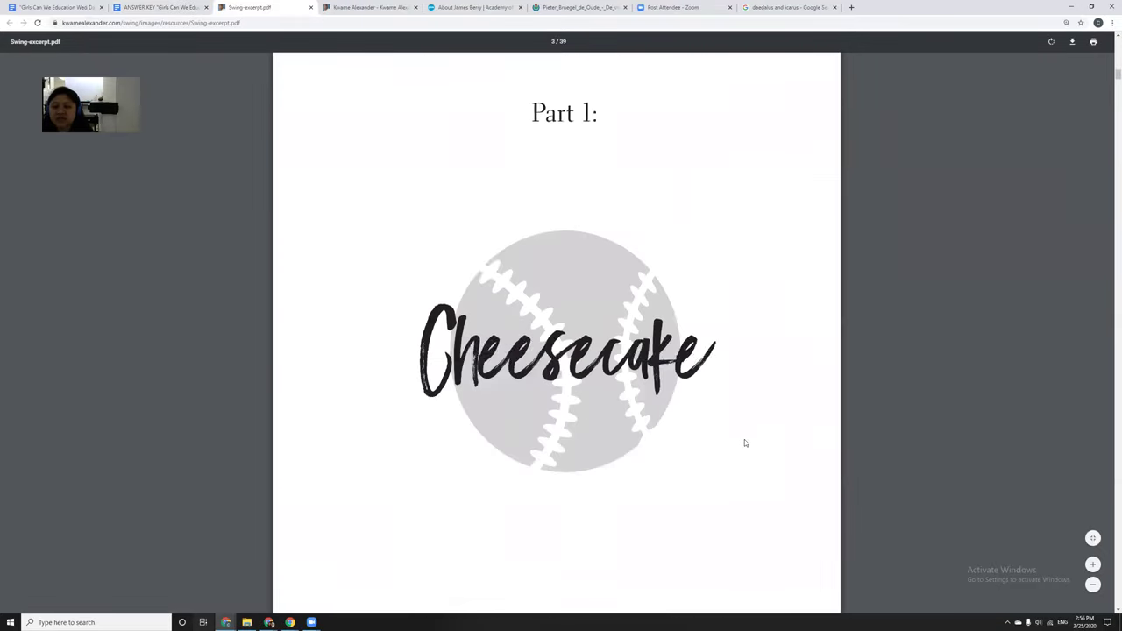
{"action": "scroll", "coordinate": [741, 449], "scroll_direction": "down", "scroll_amount": 9}
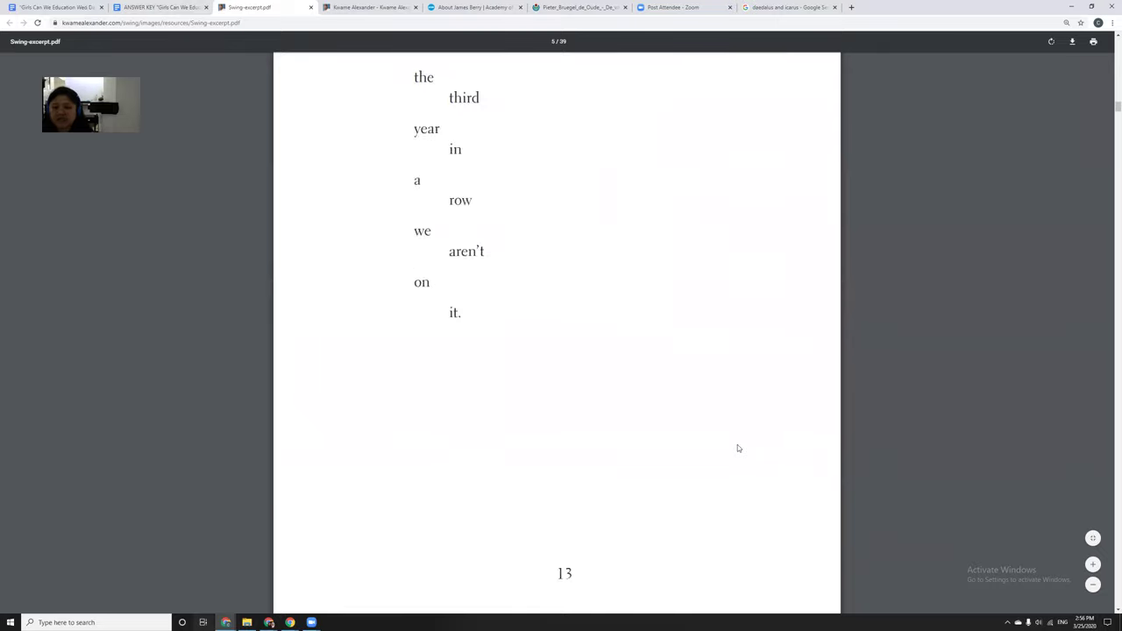
{"action": "scroll", "coordinate": [728, 445], "scroll_direction": "up", "scroll_amount": 5}
{"action": "scroll", "coordinate": [722, 448], "scroll_direction": "down", "scroll_amount": 1}
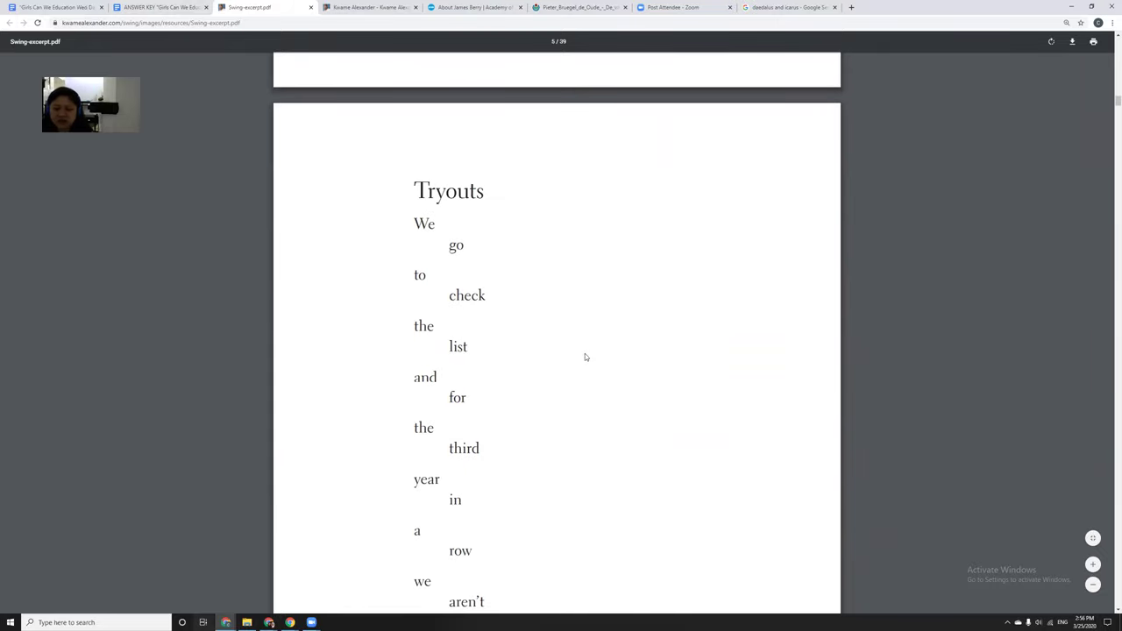
{"action": "scroll", "coordinate": [583, 407], "scroll_direction": "down", "scroll_amount": 1}
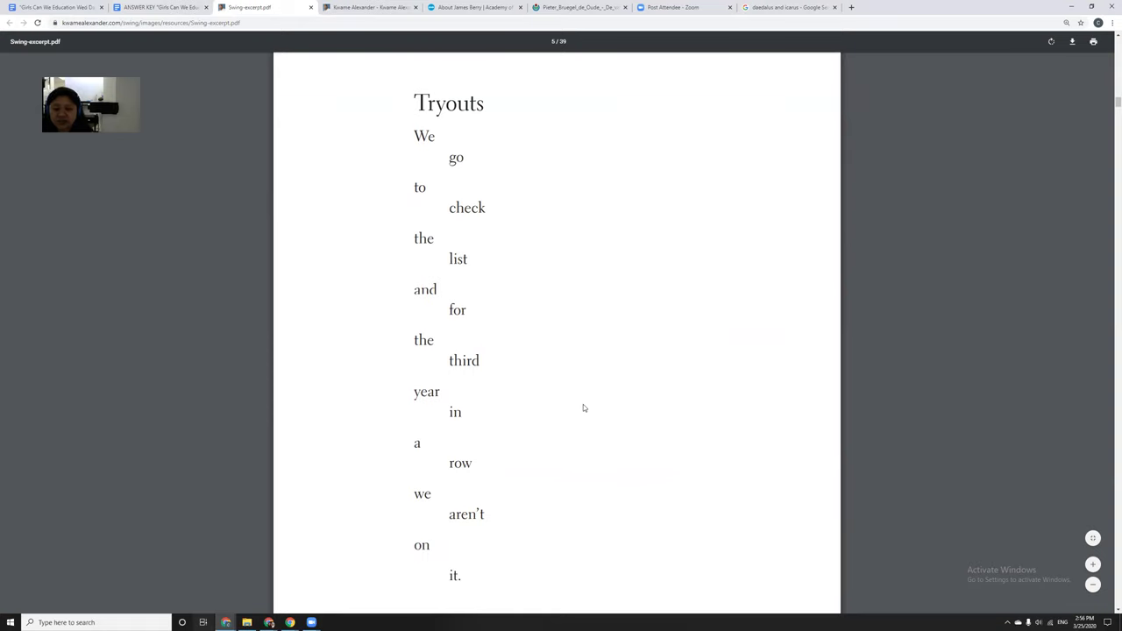
{"action": "scroll", "coordinate": [584, 408], "scroll_direction": "down", "scroll_amount": 5}
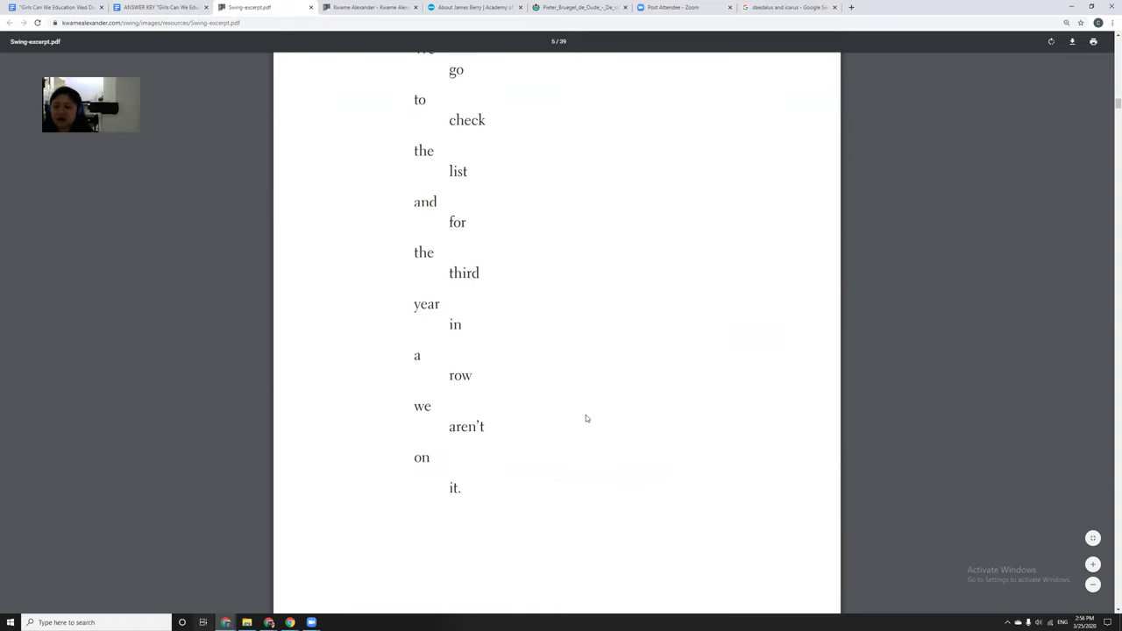
{"action": "scroll", "coordinate": [627, 395], "scroll_direction": "down", "scroll_amount": 4}
{"action": "scroll", "coordinate": [611, 433], "scroll_direction": "down", "scroll_amount": 2}
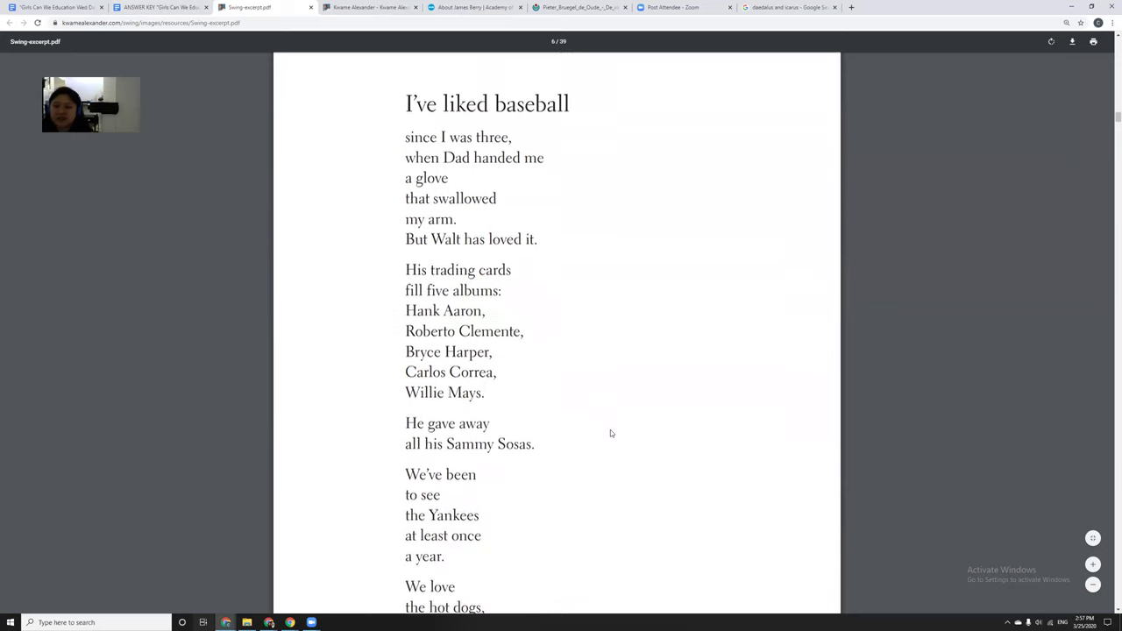
- Return to the answer key and check the Crossover reading video link
{"action": "left_click", "coordinate": [311, 7]}
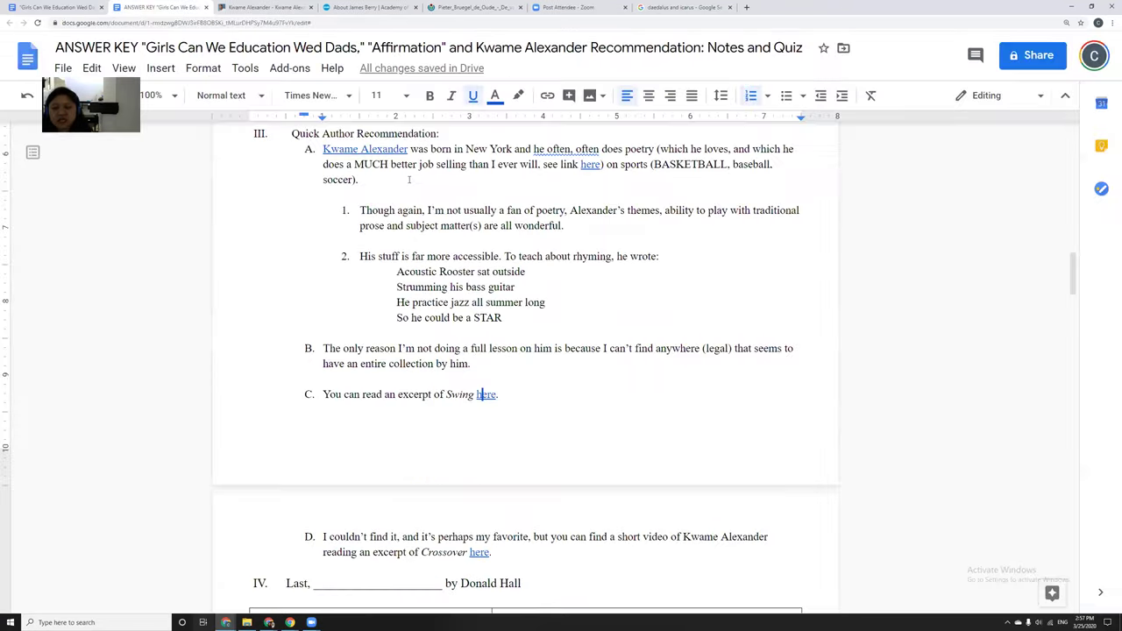
{"action": "scroll", "coordinate": [453, 331], "scroll_direction": "down", "scroll_amount": 2}
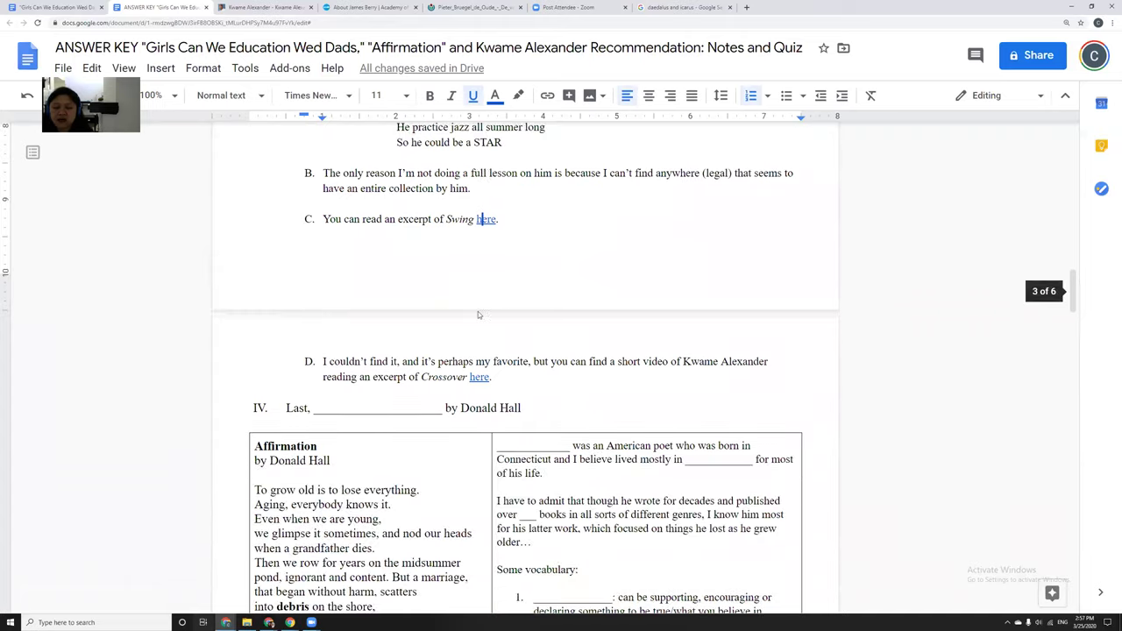
{"action": "left_click", "coordinate": [481, 376]}
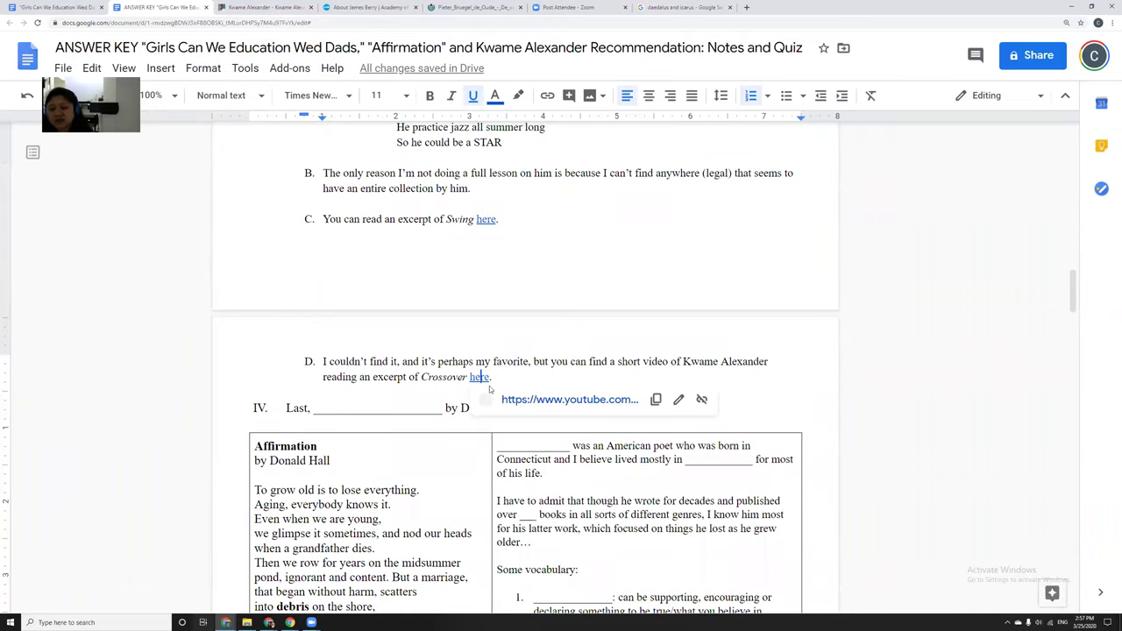
{"action": "left_click", "coordinate": [515, 394]}
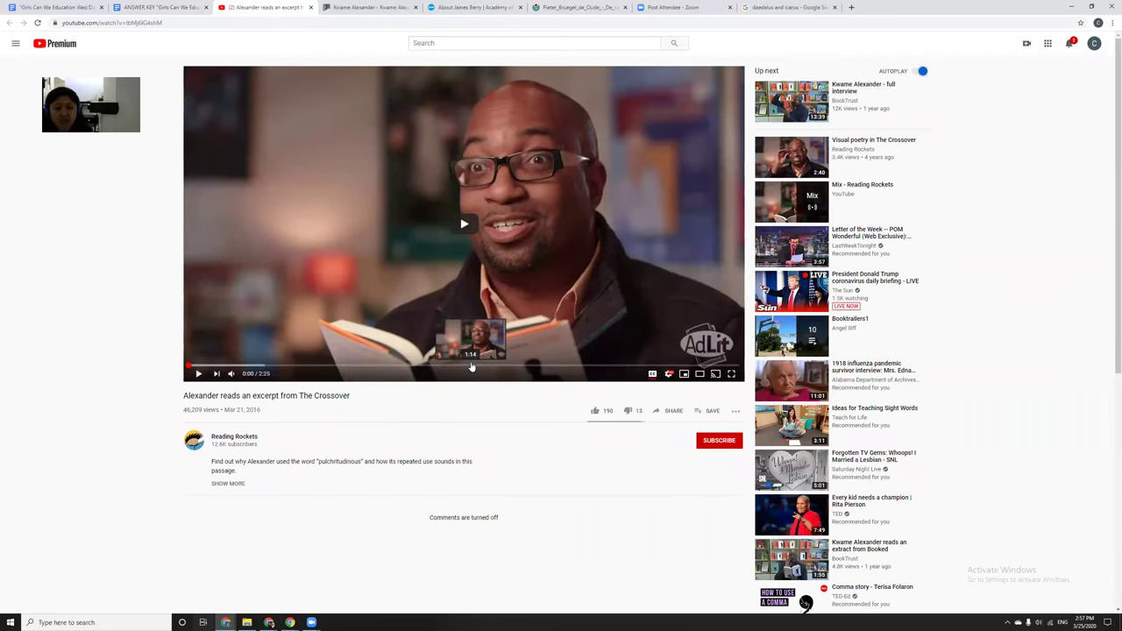
{"action": "left_click", "coordinate": [311, 8]}
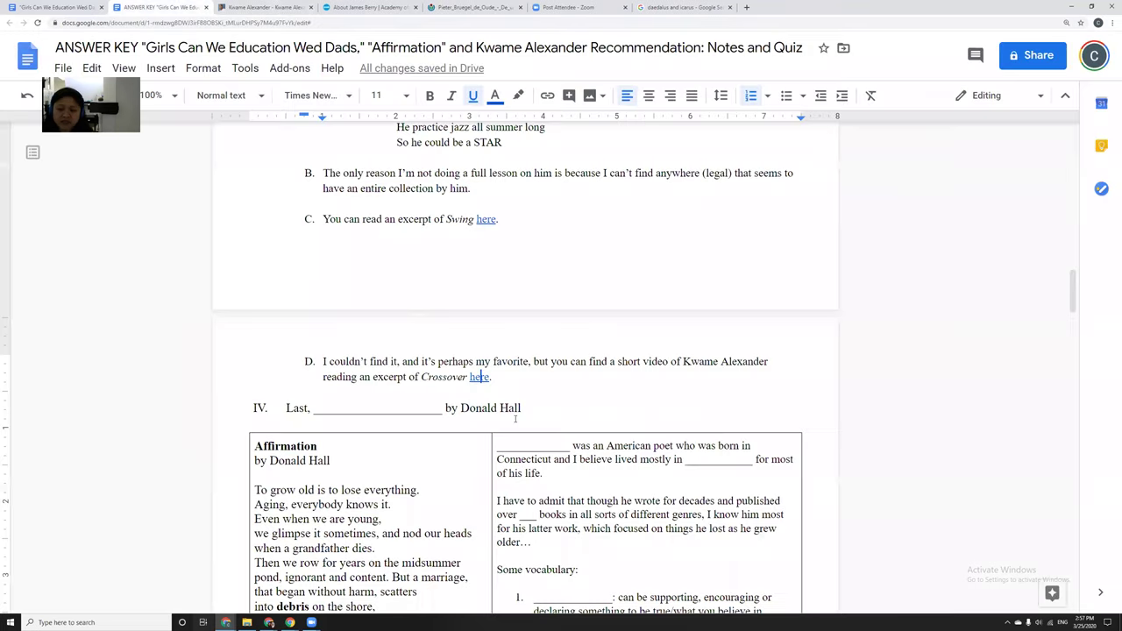
- Fill the blank after 'Last,' with AFFIRMATION and the poet's name with DONALD HALL
{"action": "double_click", "coordinate": [348, 411]}
{"action": "type", "text": "AFFIRMATION"}
{"action": "scroll", "coordinate": [368, 413], "scroll_direction": "down", "scroll_amount": 1}
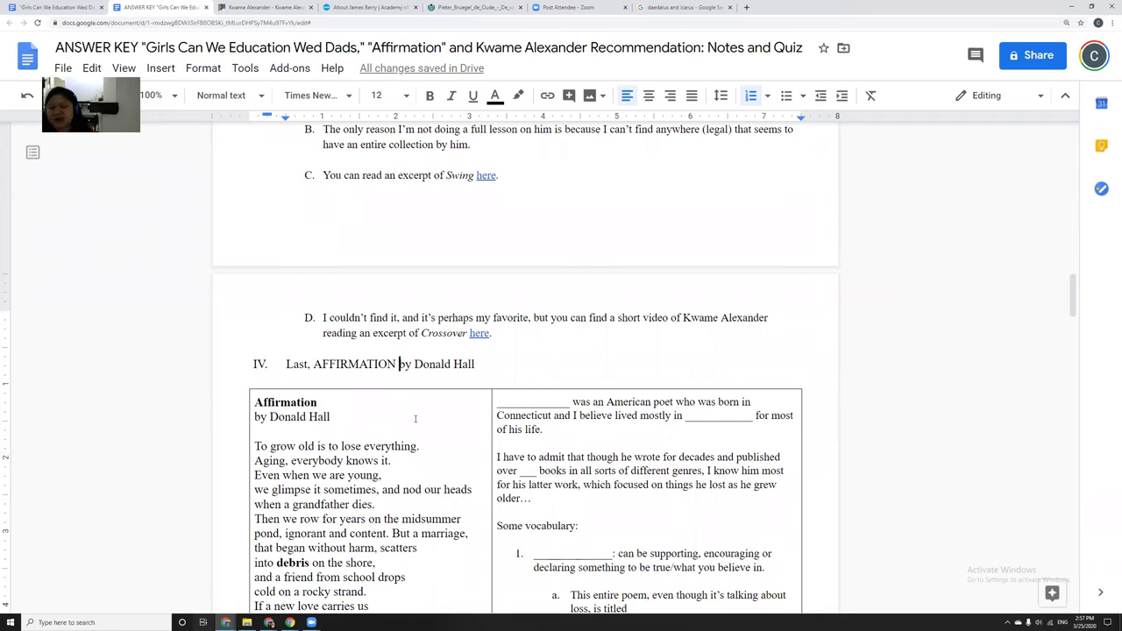
{"action": "left_click", "coordinate": [532, 405]}
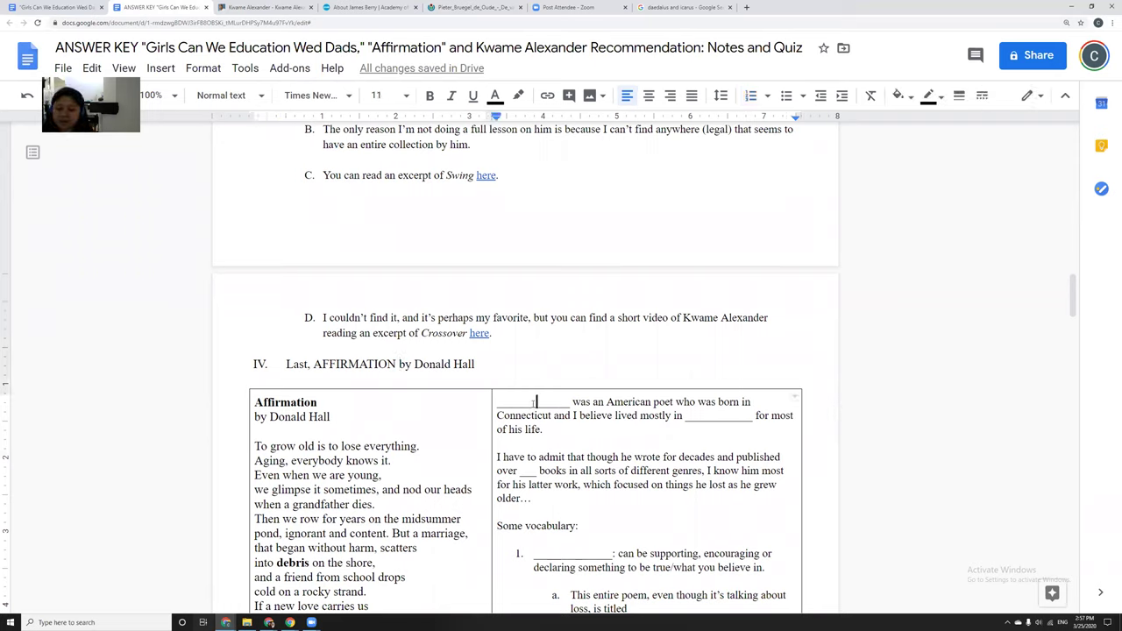
{"action": "double_click", "coordinate": [532, 404]}
{"action": "type", "text": "DONAL"}
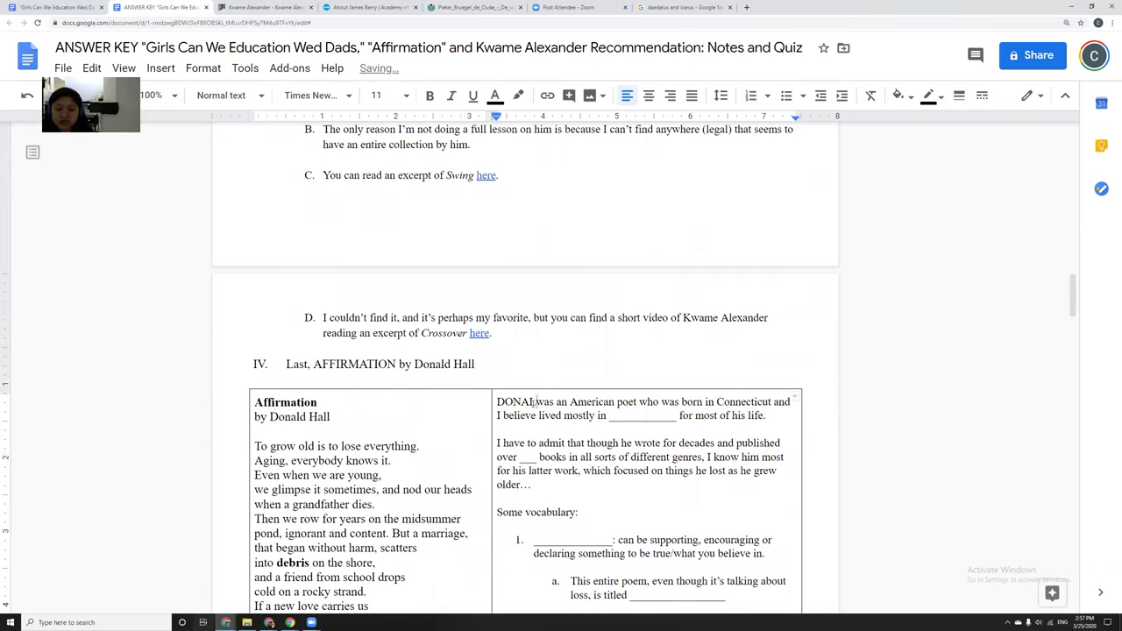
{"action": "type", "text": "D HALL"}
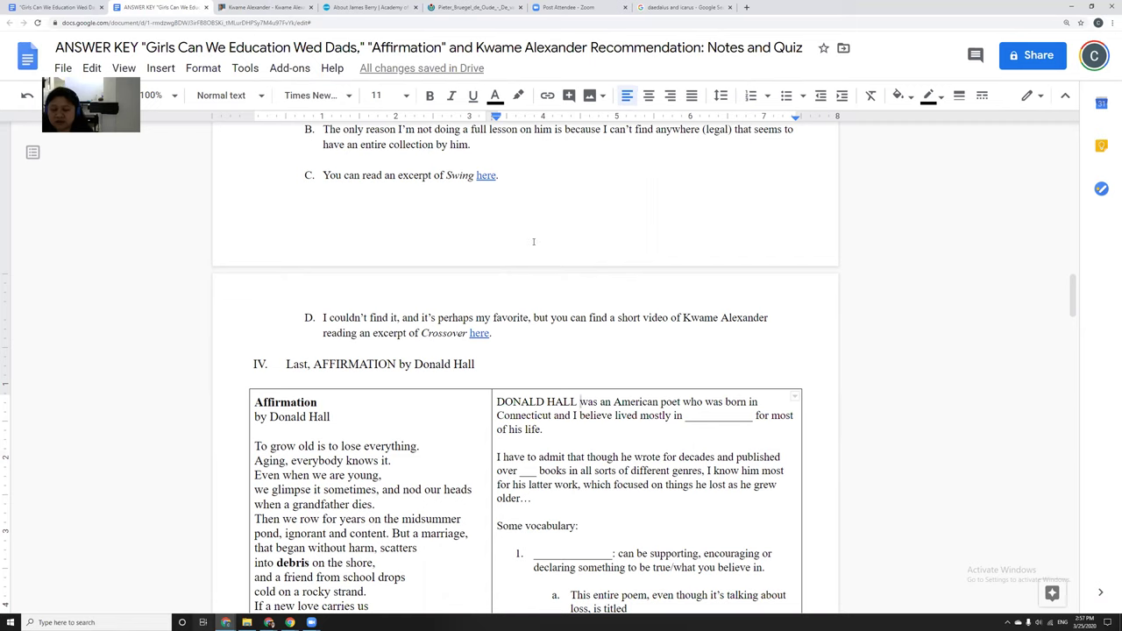
- Fill 'mostly in' with NEW ENGLAND and the book count after 'over' with 50
{"action": "scroll", "coordinate": [533, 242], "scroll_direction": "down", "scroll_amount": 1}
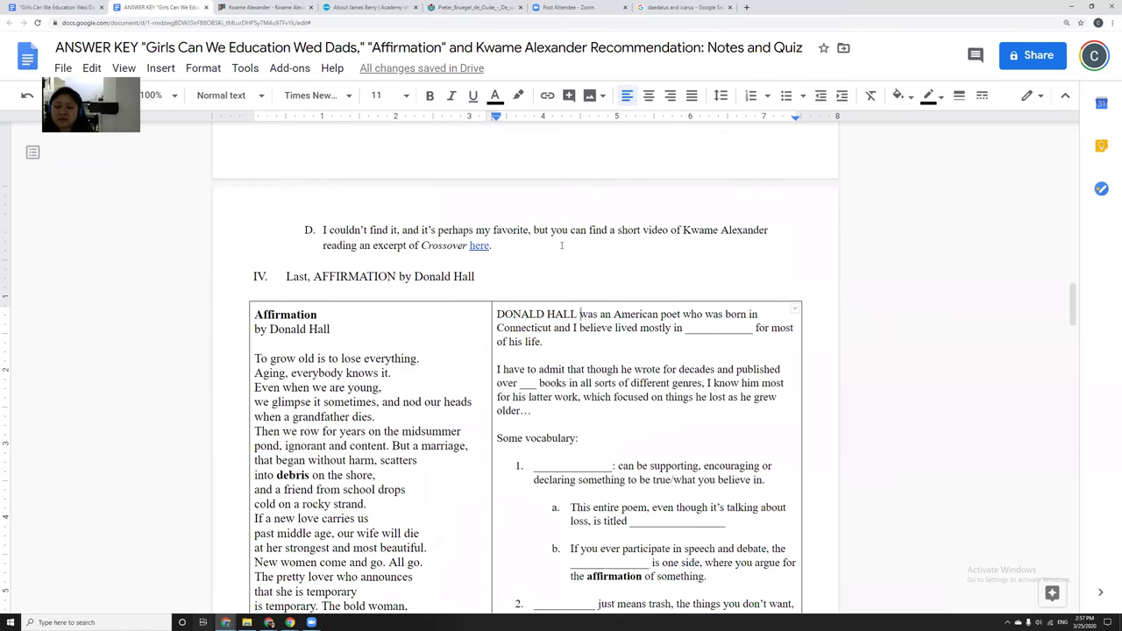
{"action": "double_click", "coordinate": [685, 330]}
{"action": "left_click", "coordinate": [686, 329]}
{"action": "double_click", "coordinate": [702, 329]}
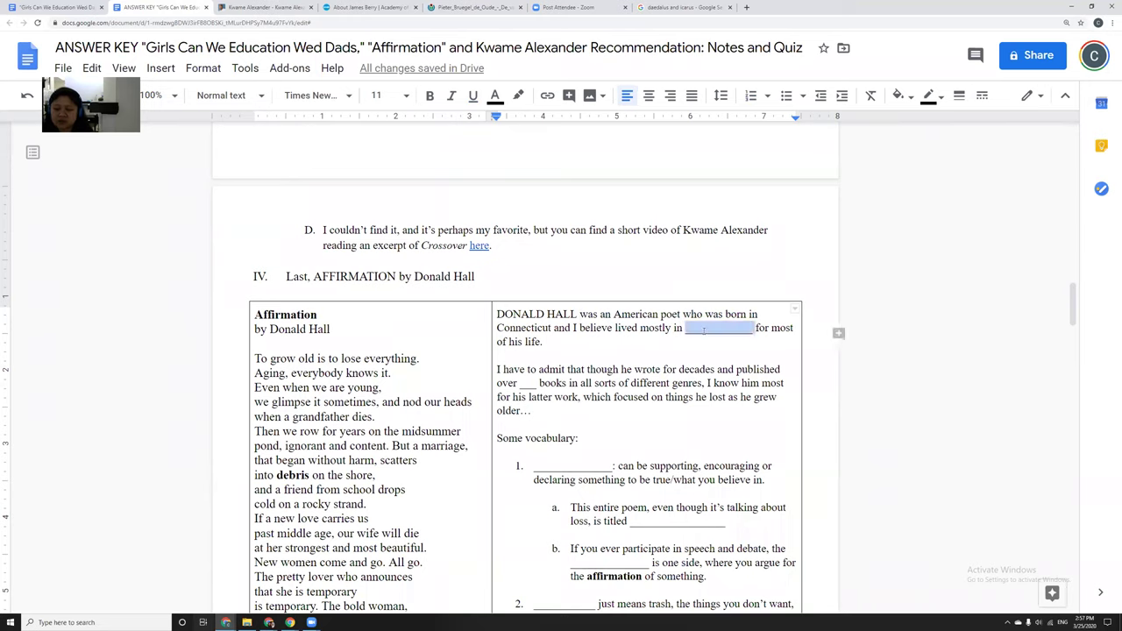
{"action": "type", "text": "NEW EN"}
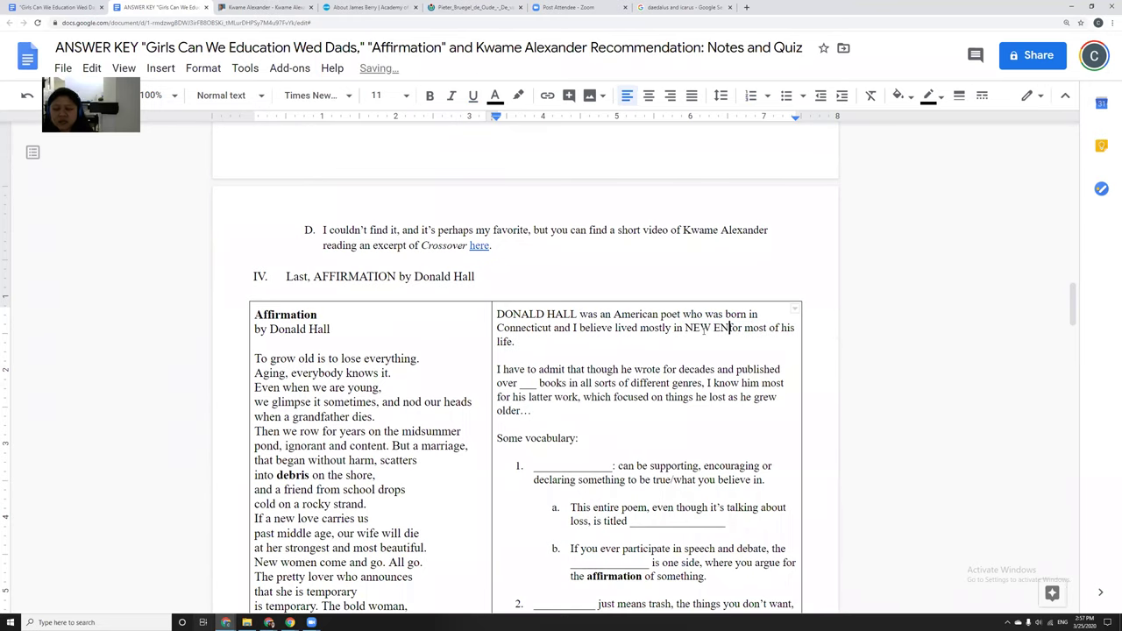
{"action": "type", "text": "GLAND"}
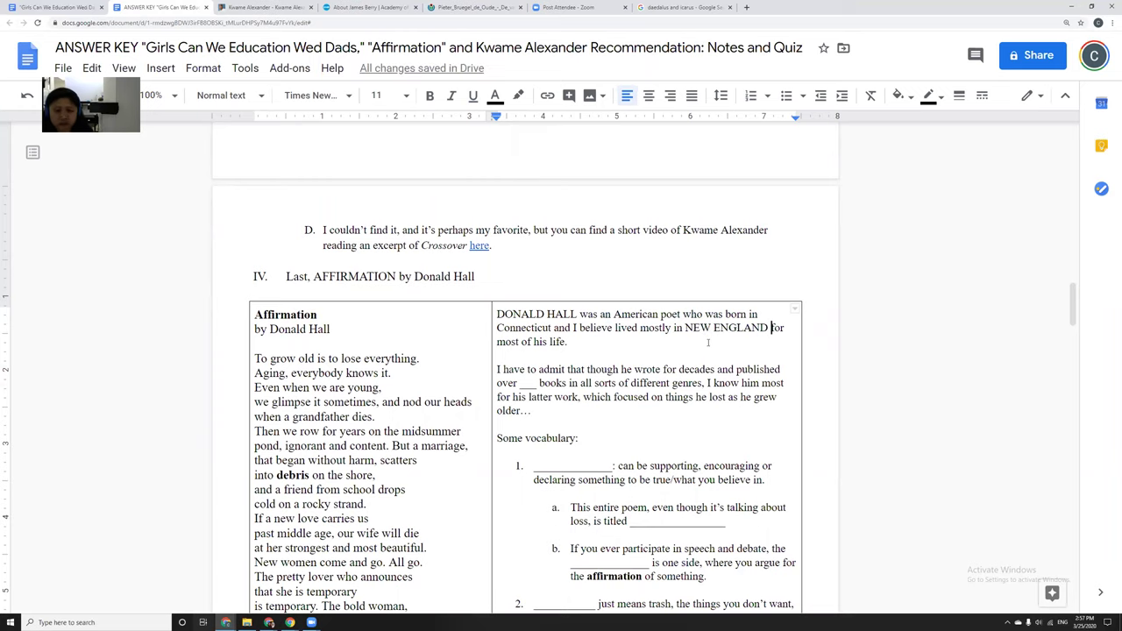
{"action": "scroll", "coordinate": [710, 341], "scroll_direction": "down", "scroll_amount": 1}
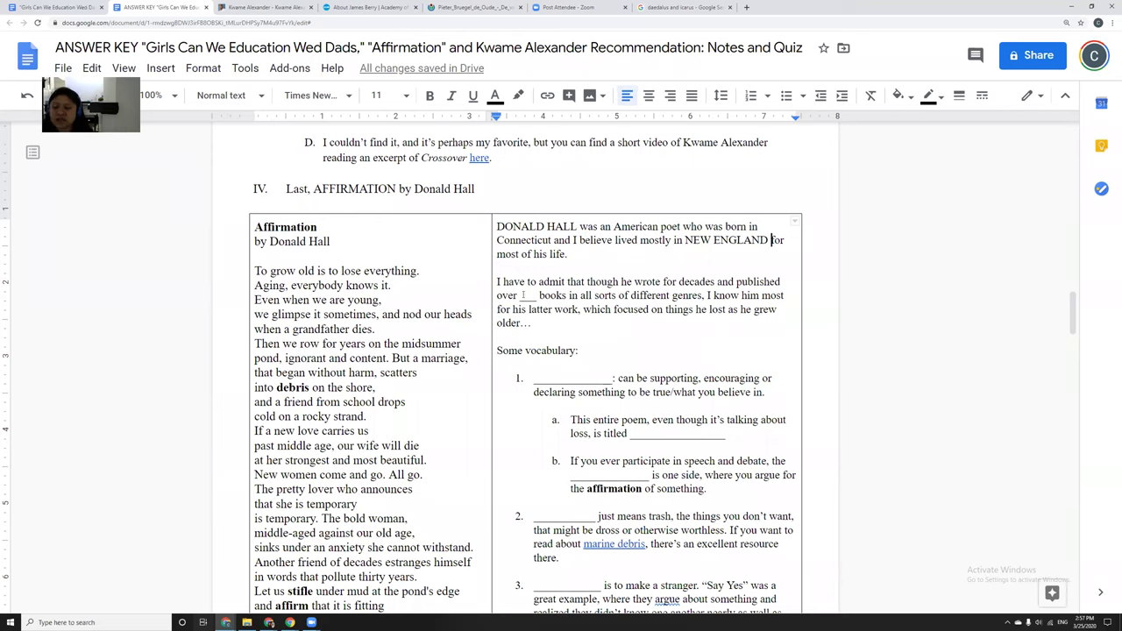
{"action": "double_click", "coordinate": [526, 295]}
{"action": "type", "text": "50"}
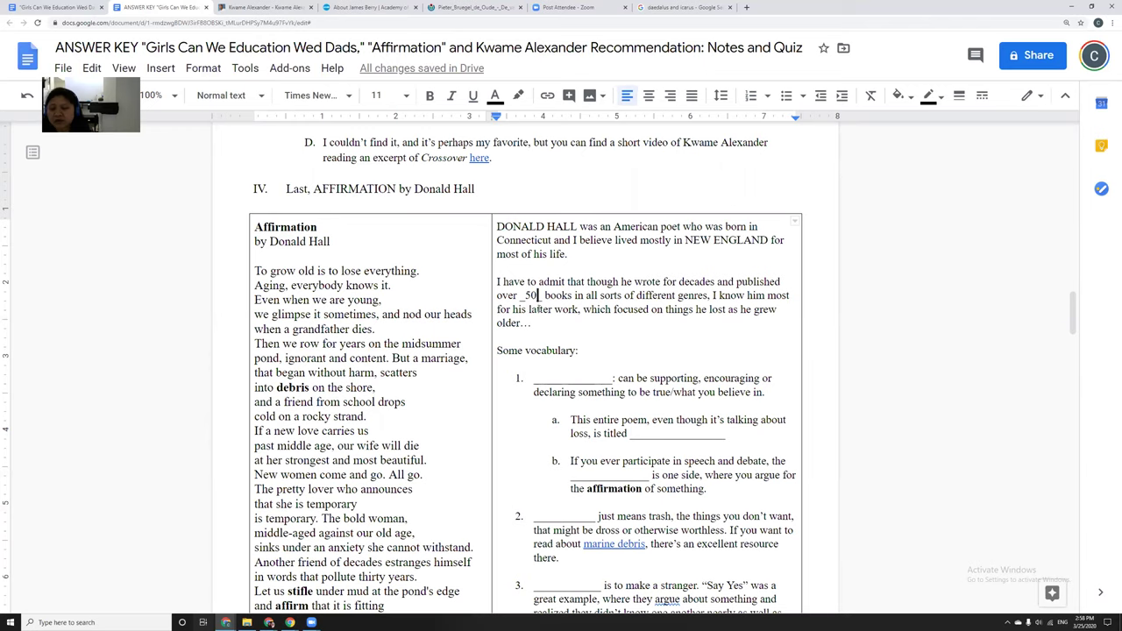
{"action": "scroll", "coordinate": [536, 315], "scroll_direction": "down", "scroll_amount": 2}
{"action": "scroll", "coordinate": [535, 330], "scroll_direction": "up", "scroll_amount": 1}
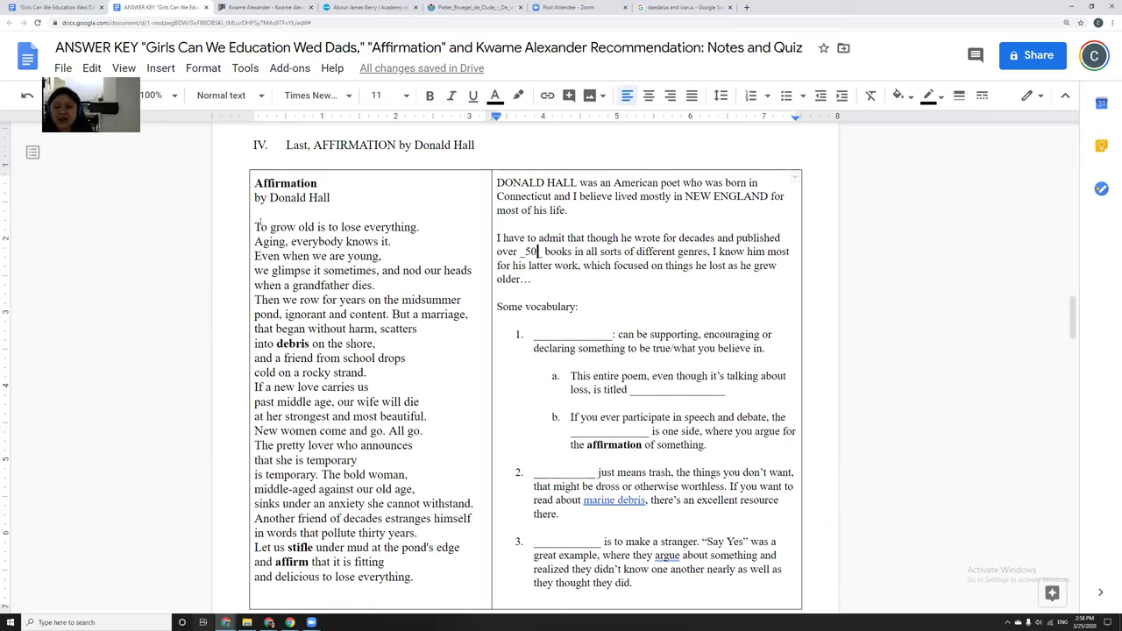
{"action": "left_click_drag", "start_coordinate": [255, 227], "coordinate": [400, 236]}
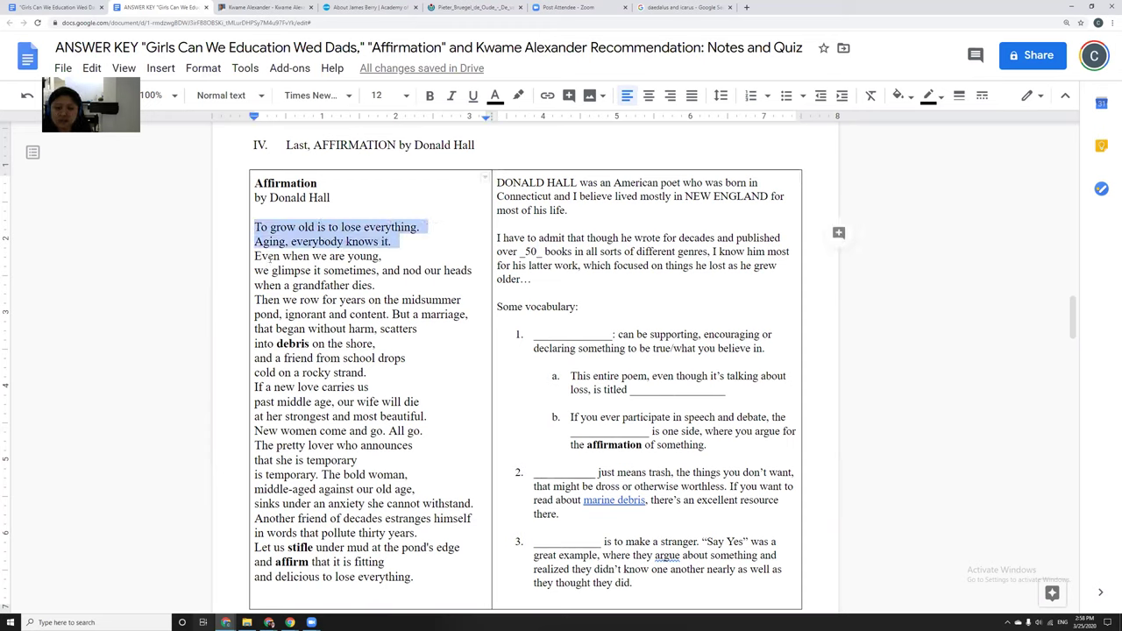
{"action": "left_click_drag", "start_coordinate": [255, 256], "coordinate": [466, 279]}
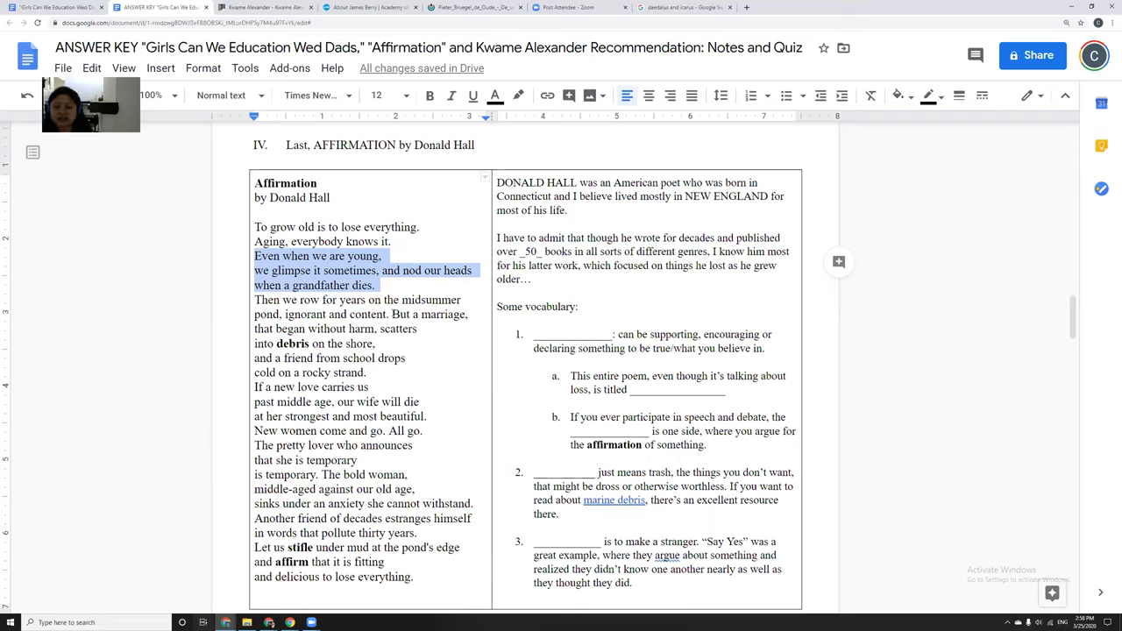
{"action": "double_click", "coordinate": [594, 341]}
{"action": "type", "text": "AFFIRMATION"}
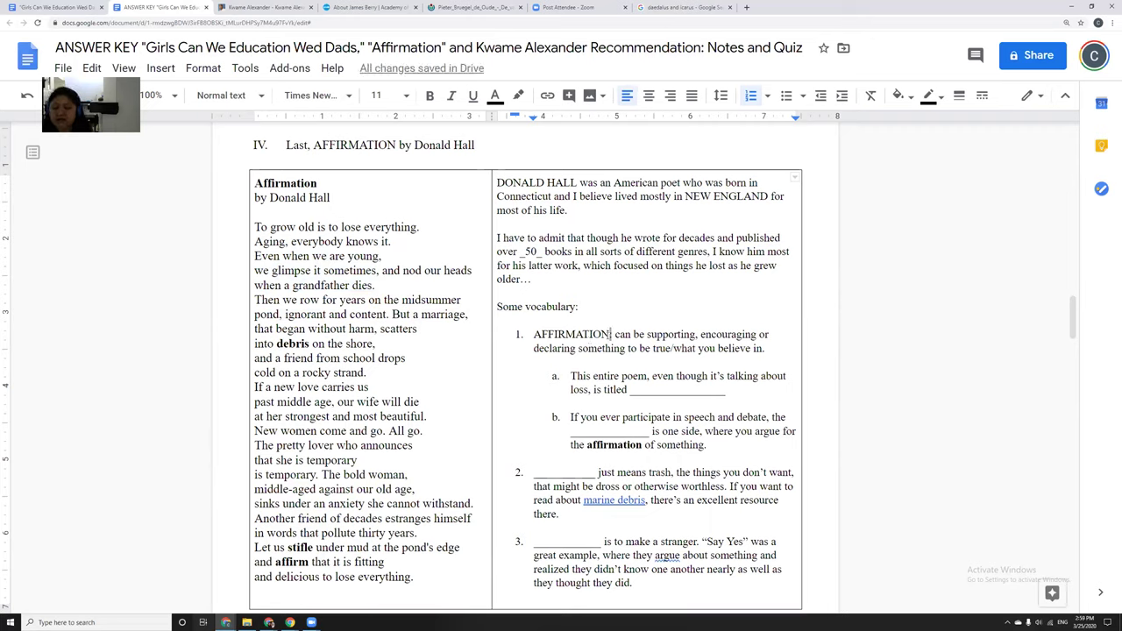
{"action": "type", "text": ":"}
{"action": "key", "text": "Left"}
{"action": "key", "text": "shift+Left"}
{"action": "key", "text": "shift+Left"}
{"action": "key", "text": "shift+Left"}
{"action": "key", "text": "shift+Left"}
{"action": "key", "text": "shift+Left"}
{"action": "key", "text": "shift+Left"}
{"action": "key", "text": "shift+Left"}
{"action": "key", "text": "shift+Left"}
{"action": "key", "text": "shift+Left"}
{"action": "key", "text": "shift+Left"}
{"action": "key", "text": "shift+Left"}
{"action": "key", "text": "ctrl+c"}
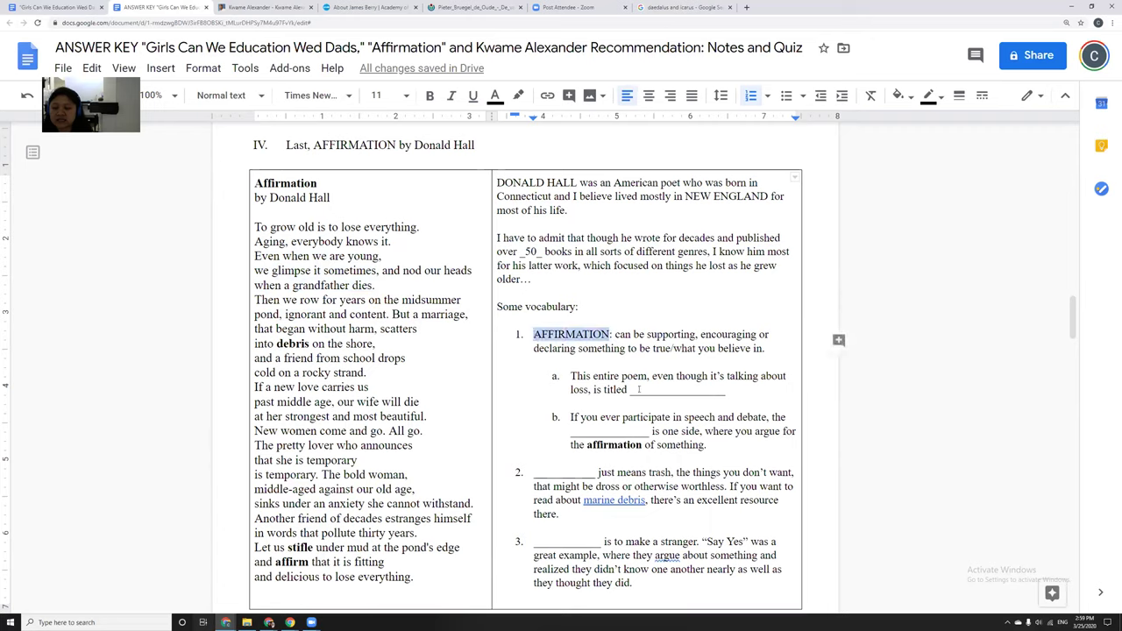
{"action": "left_click_drag", "start_coordinate": [638, 388], "coordinate": [708, 389]}
{"action": "key", "text": "ctrl+v"}
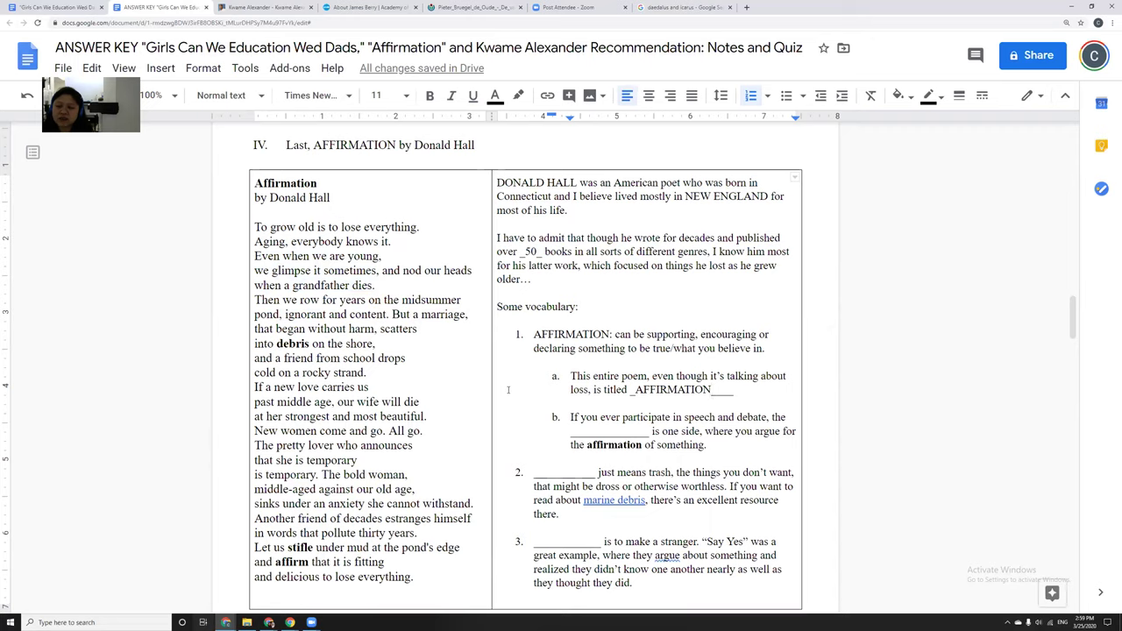
{"action": "left_click_drag", "start_coordinate": [646, 334], "coordinate": [625, 349]}
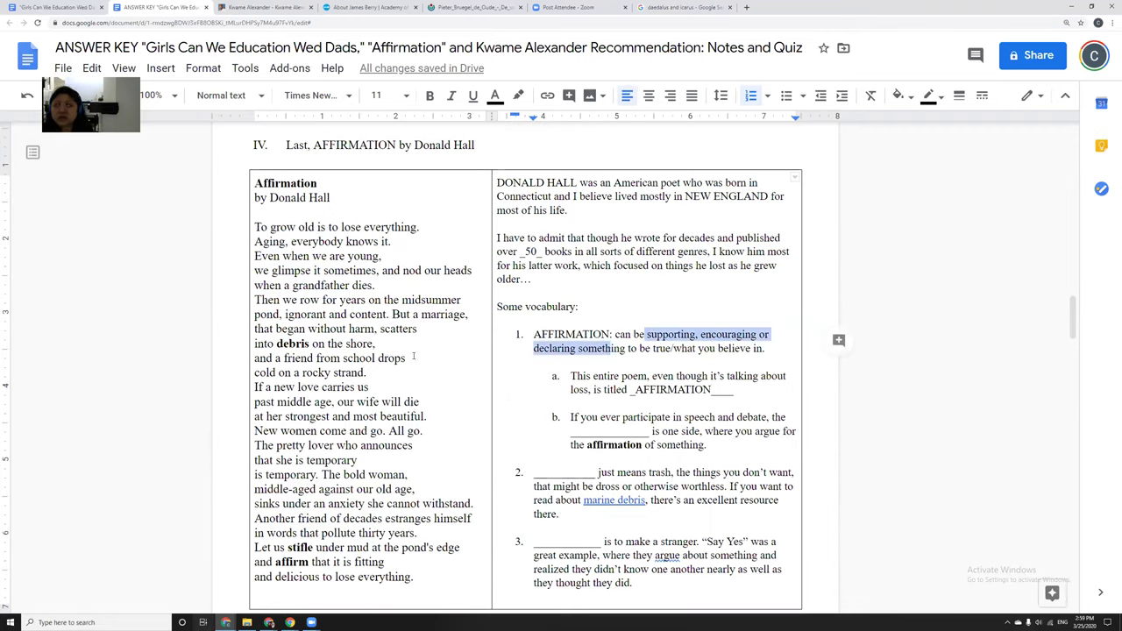
{"action": "scroll", "coordinate": [414, 356], "scroll_direction": "down", "scroll_amount": 1}
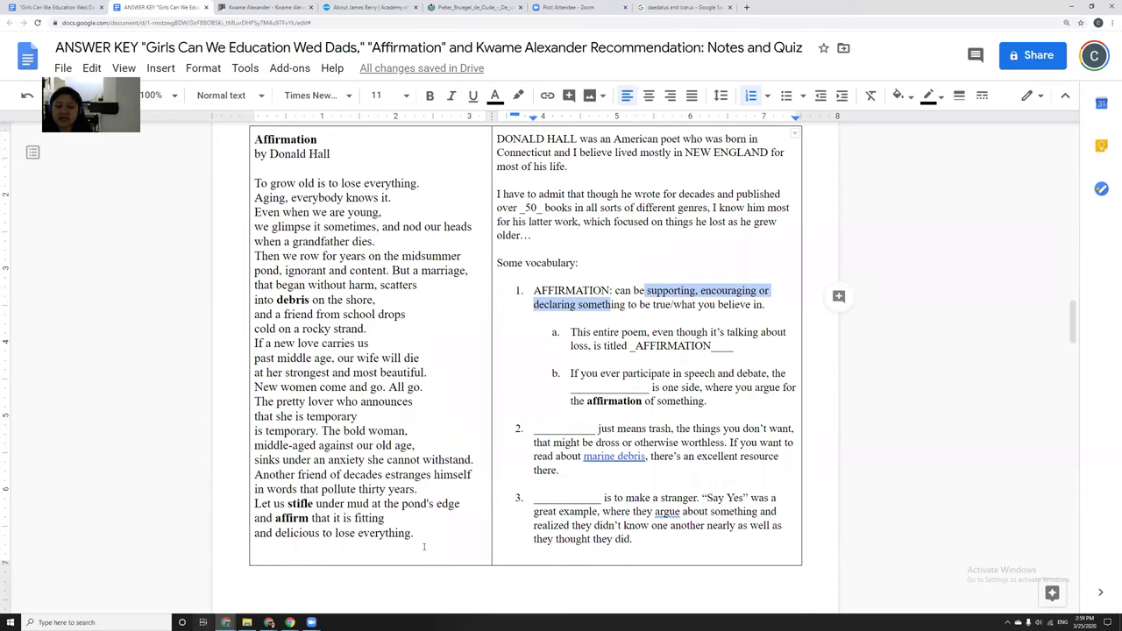
{"action": "left_click_drag", "start_coordinate": [423, 538], "coordinate": [248, 504]}
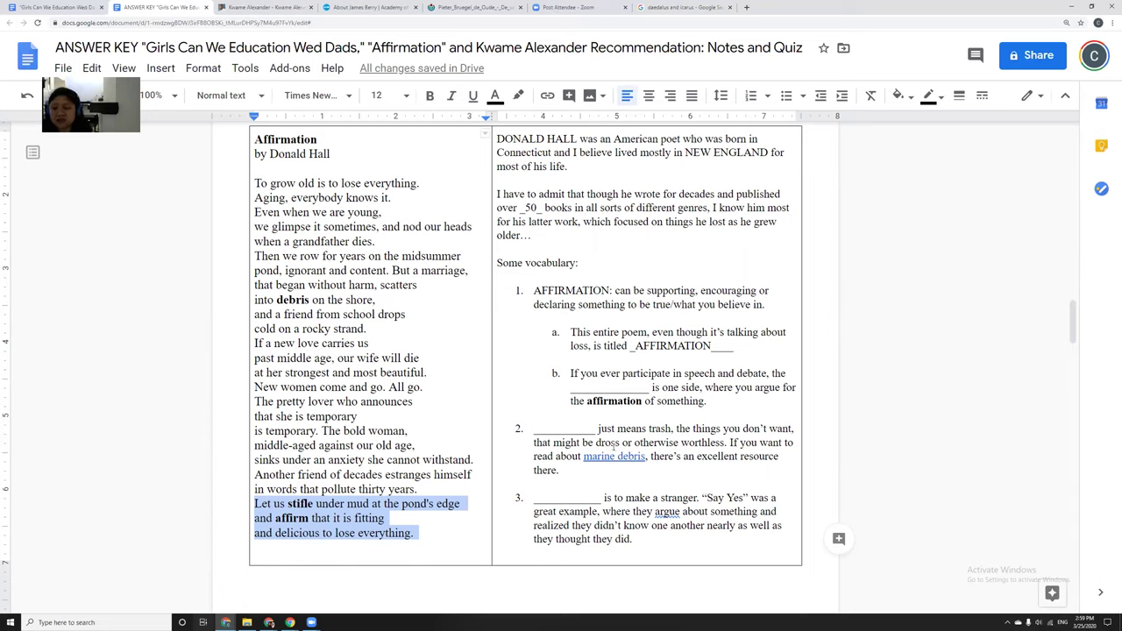
- Fill the debate blank with AFFIRMATIVE and the trash definition with DEBRIS
{"action": "double_click", "coordinate": [585, 429]}
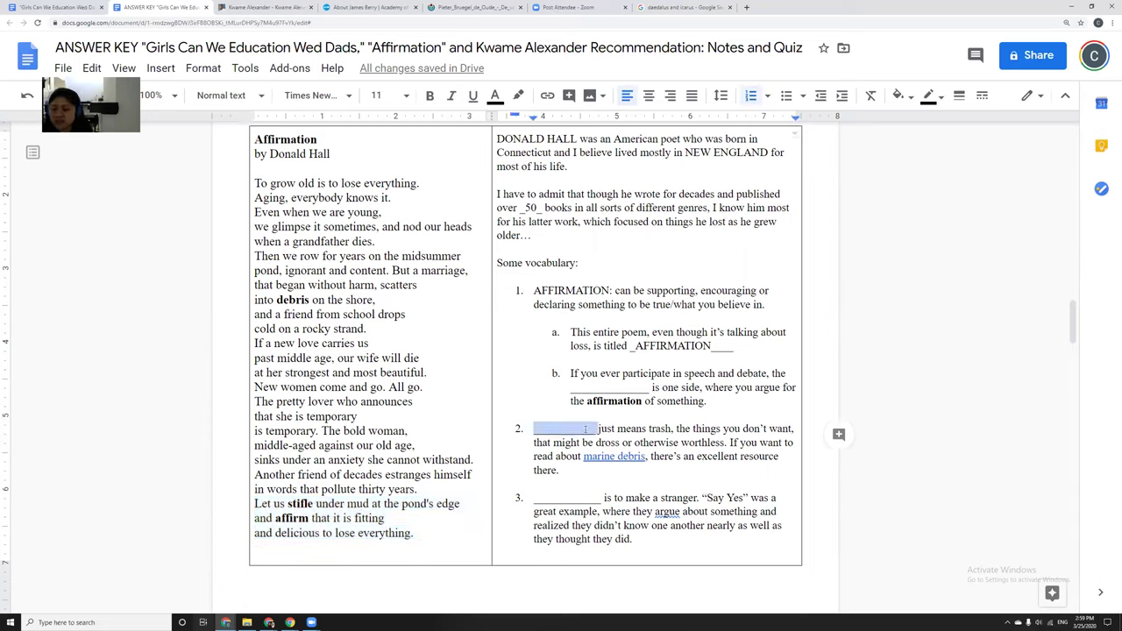
{"action": "double_click", "coordinate": [600, 392]}
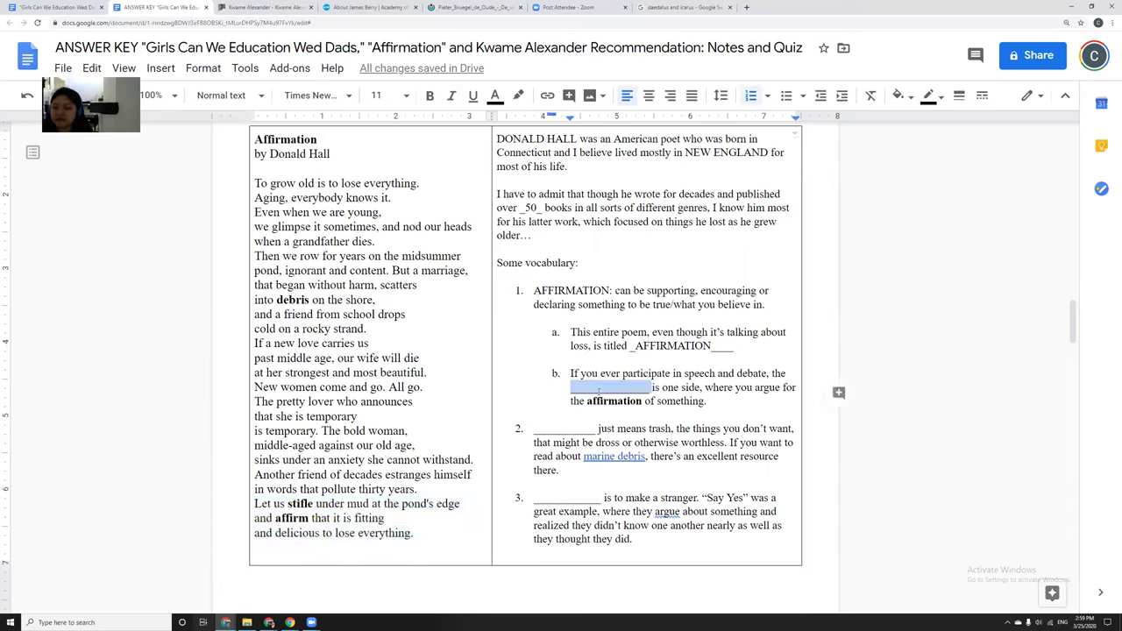
{"action": "type", "text": "AFFIRMATIVE"}
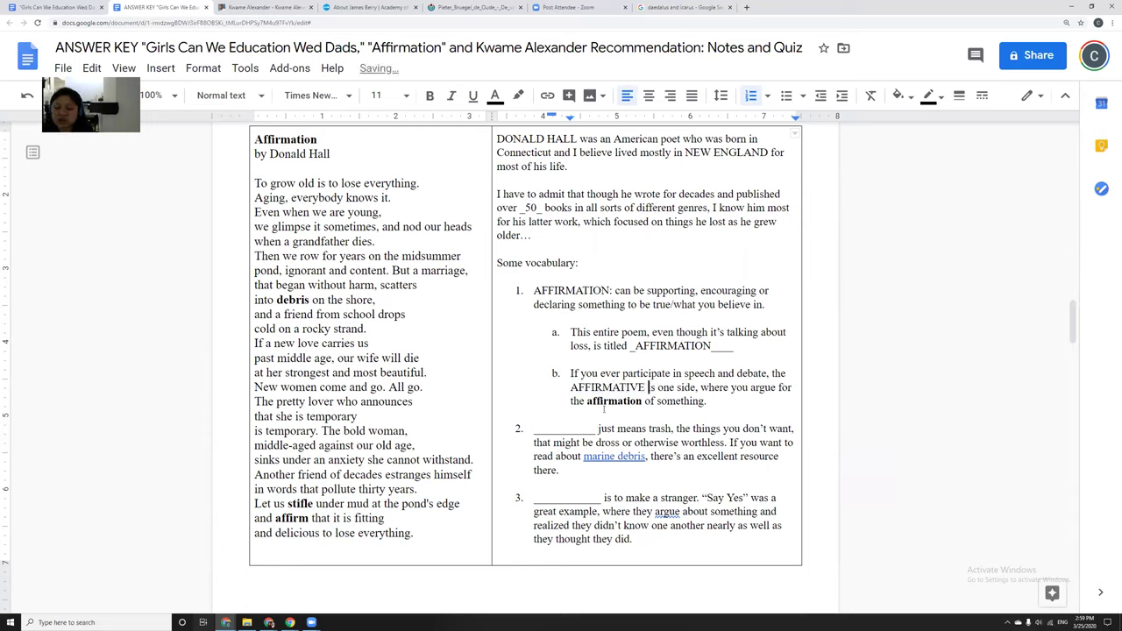
{"action": "double_click", "coordinate": [562, 428]}
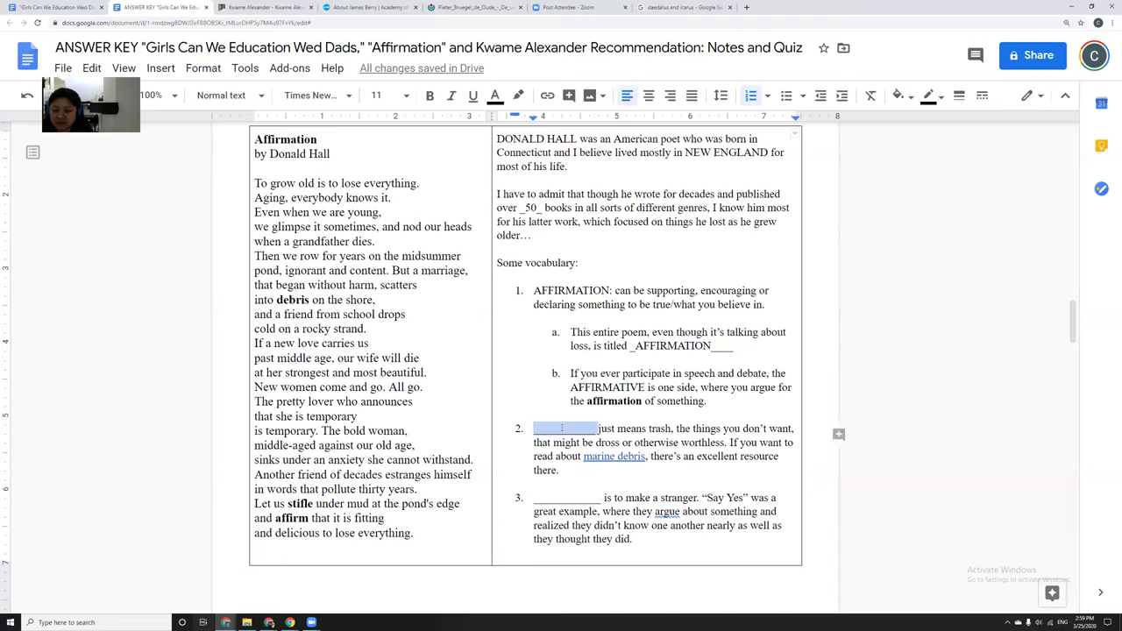
{"action": "type", "text": "DEBRIS"}
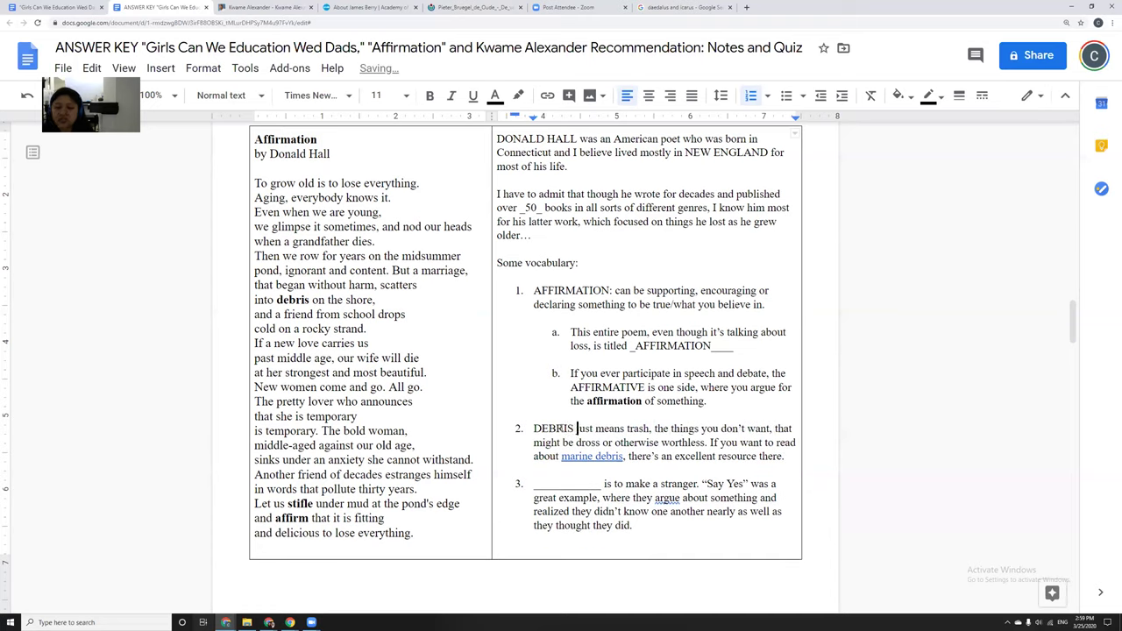
- Highlight 'debris' in the poem and view the linked NOAA Marine Debris page
{"action": "left_click_drag", "start_coordinate": [276, 299], "coordinate": [325, 300]}
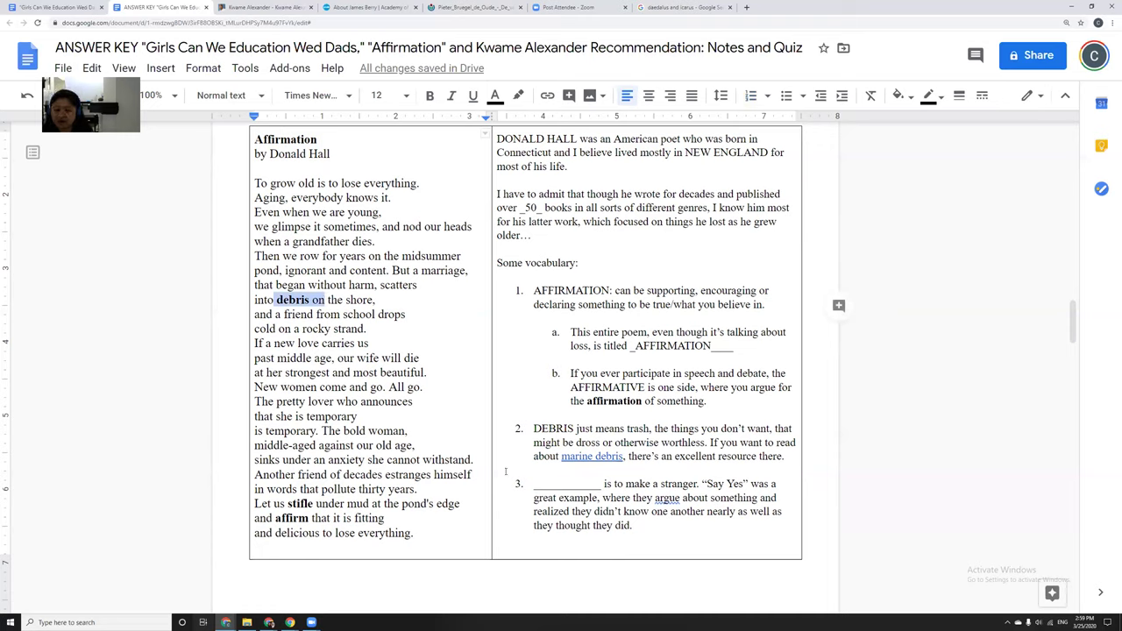
{"action": "left_click", "coordinate": [584, 458]}
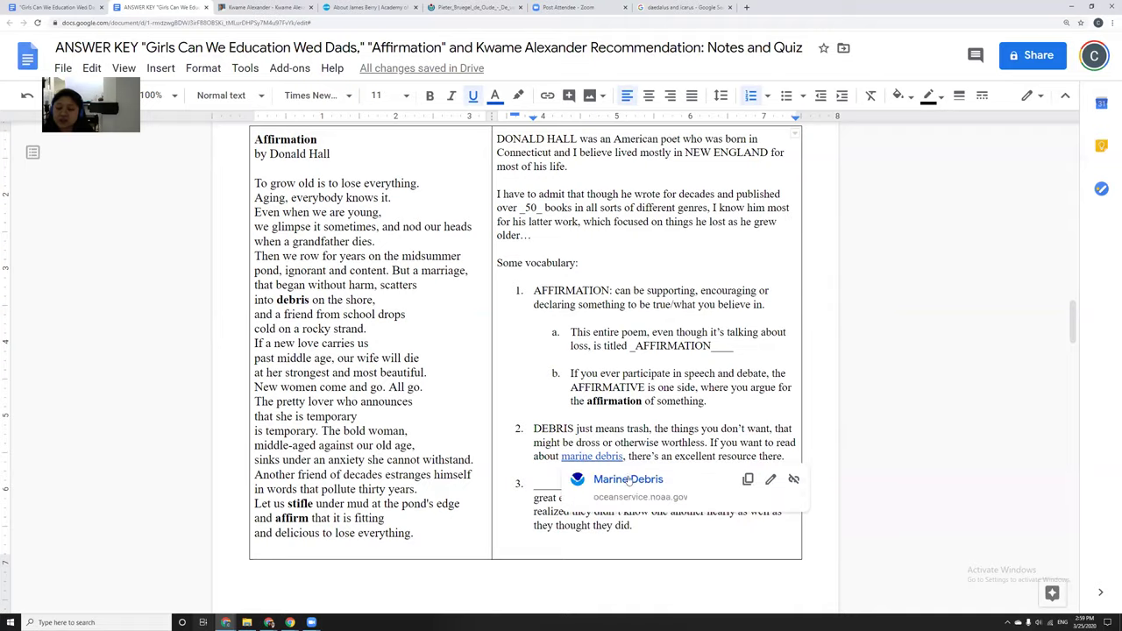
{"action": "left_click", "coordinate": [629, 481]}
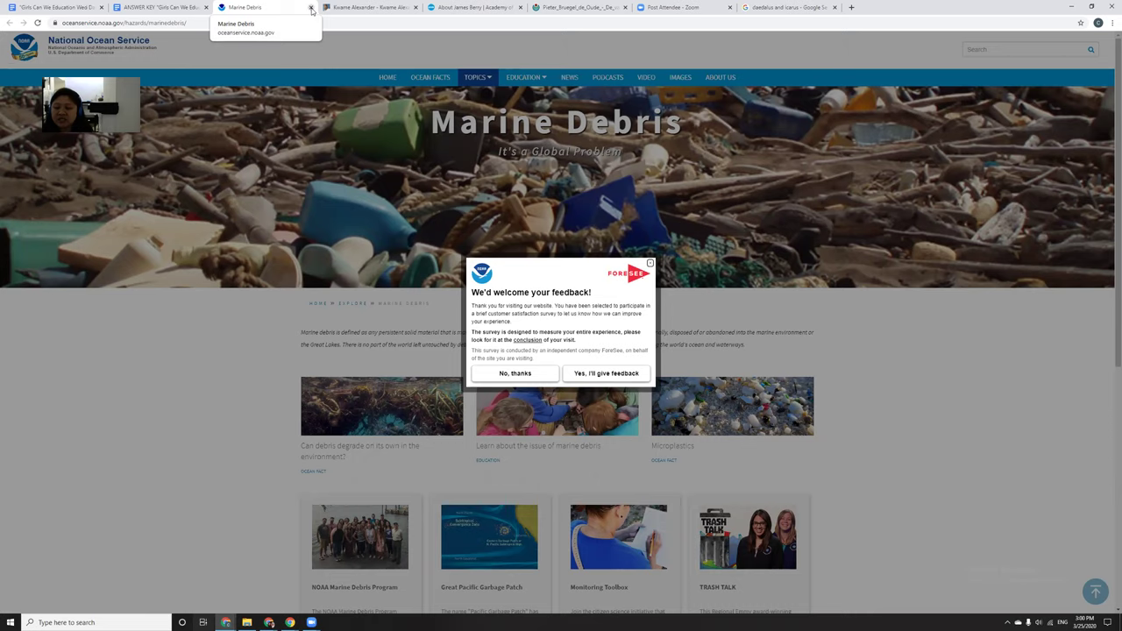
{"action": "left_click", "coordinate": [311, 9]}
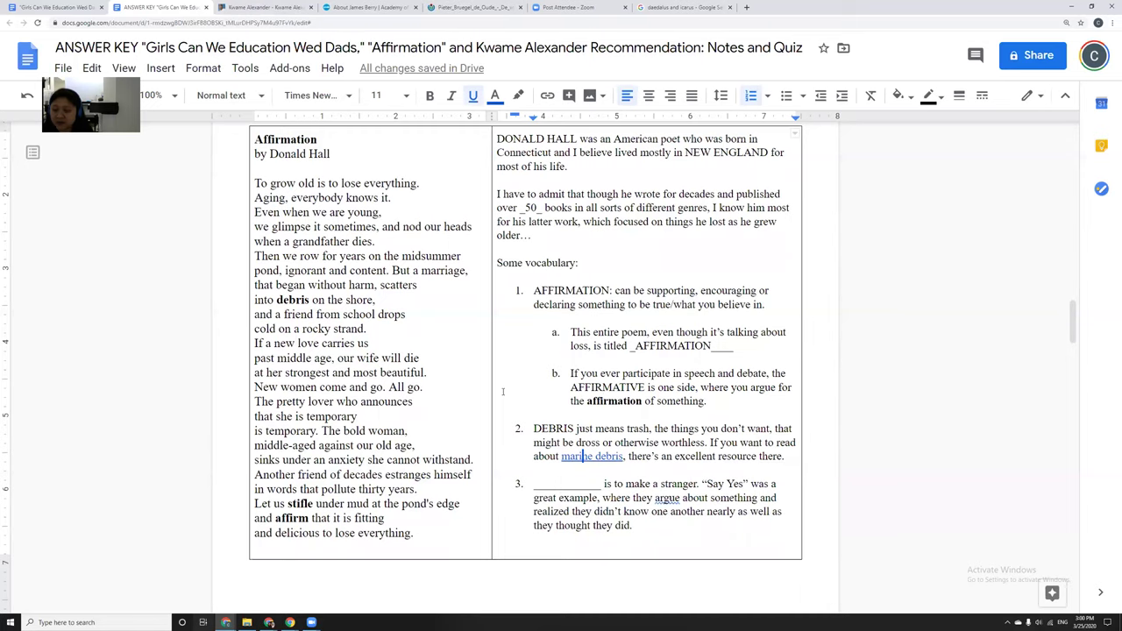
{"action": "scroll", "coordinate": [502, 392], "scroll_direction": "down", "scroll_amount": 1}
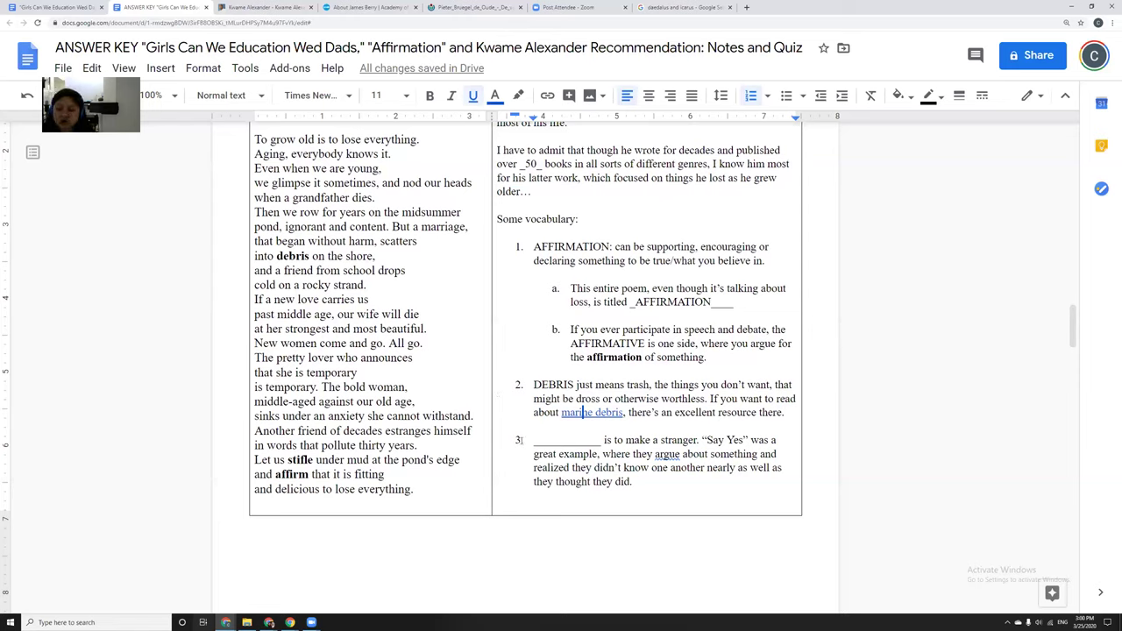
- Fill item 3's blank with ESTRANGE and bold 'estranges' in the poem
{"action": "double_click", "coordinate": [554, 442]}
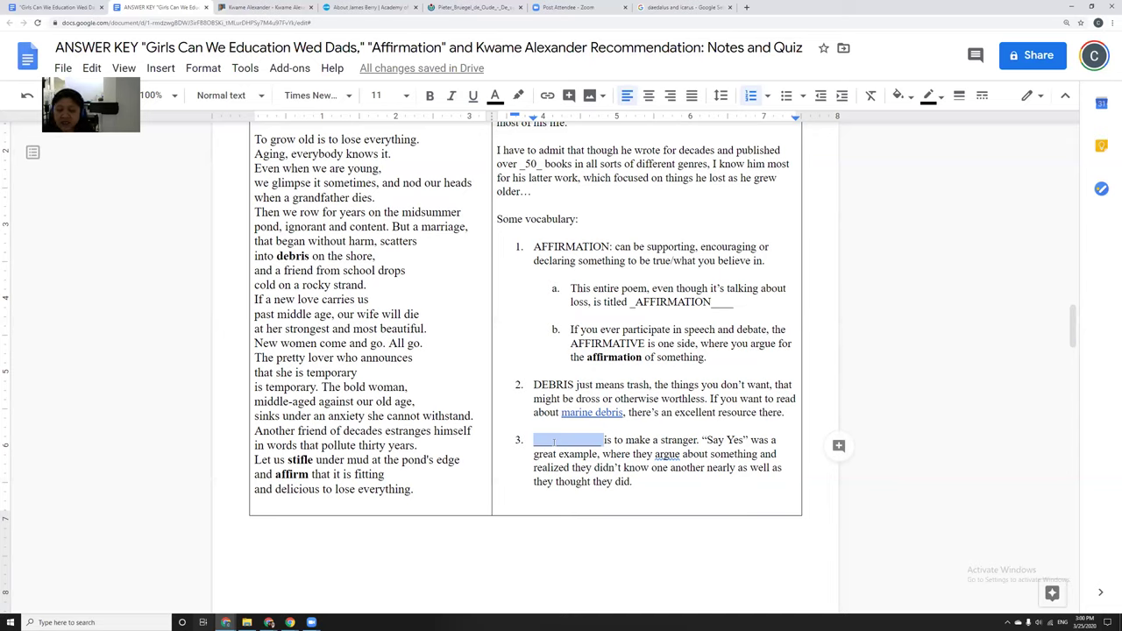
{"action": "type", "text": "ESTRANGE"}
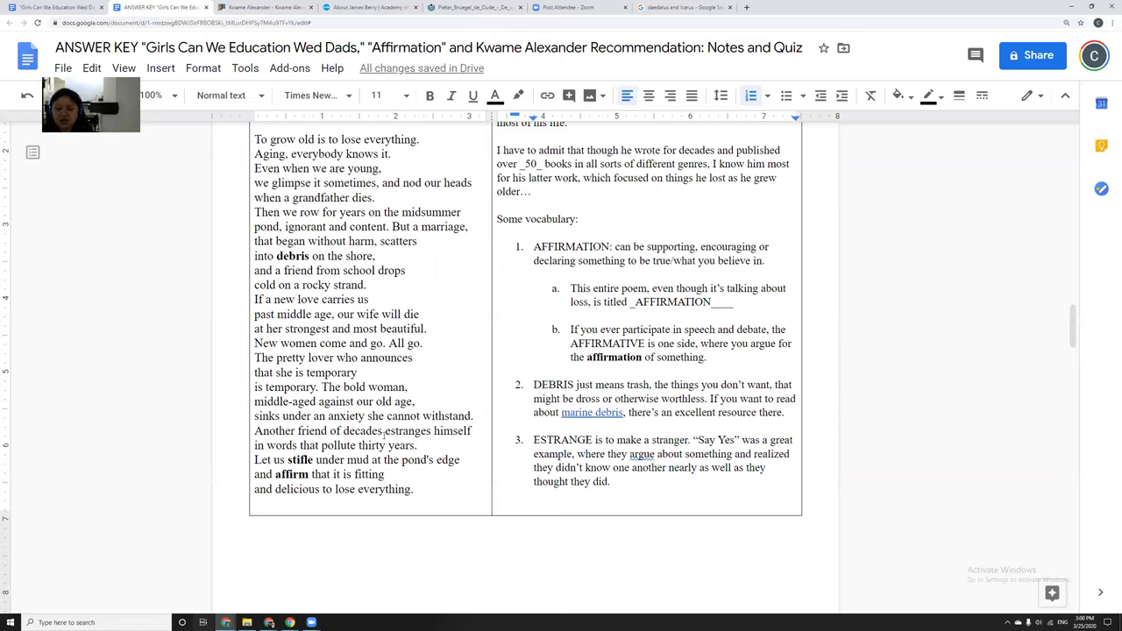
{"action": "left_click_drag", "start_coordinate": [383, 430], "coordinate": [435, 431]}
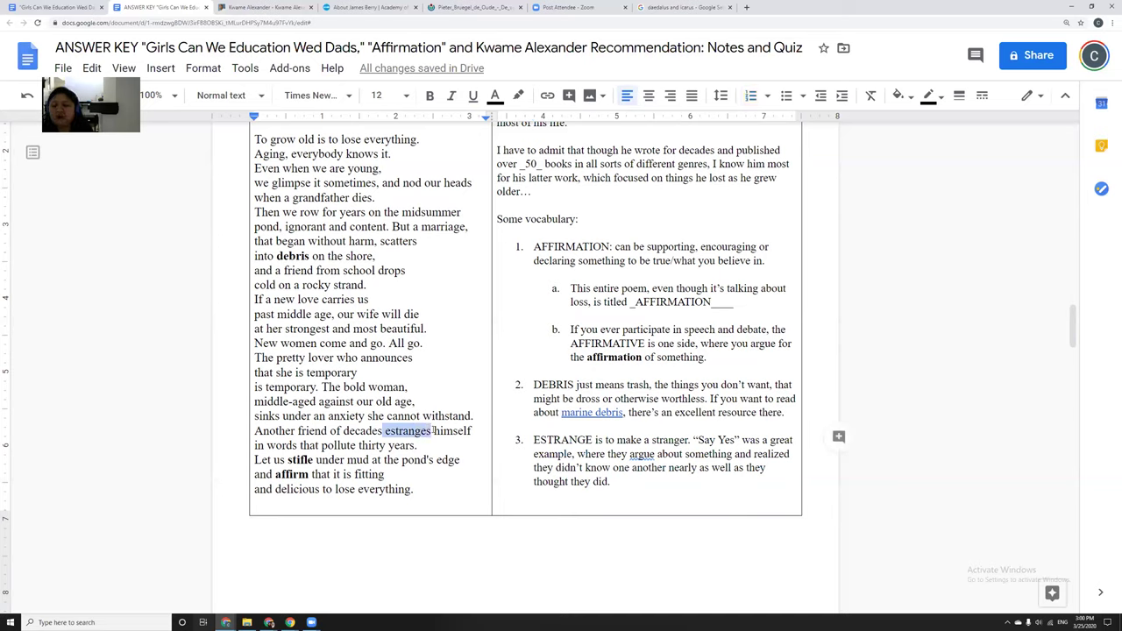
{"action": "key", "text": "ctrl+b"}
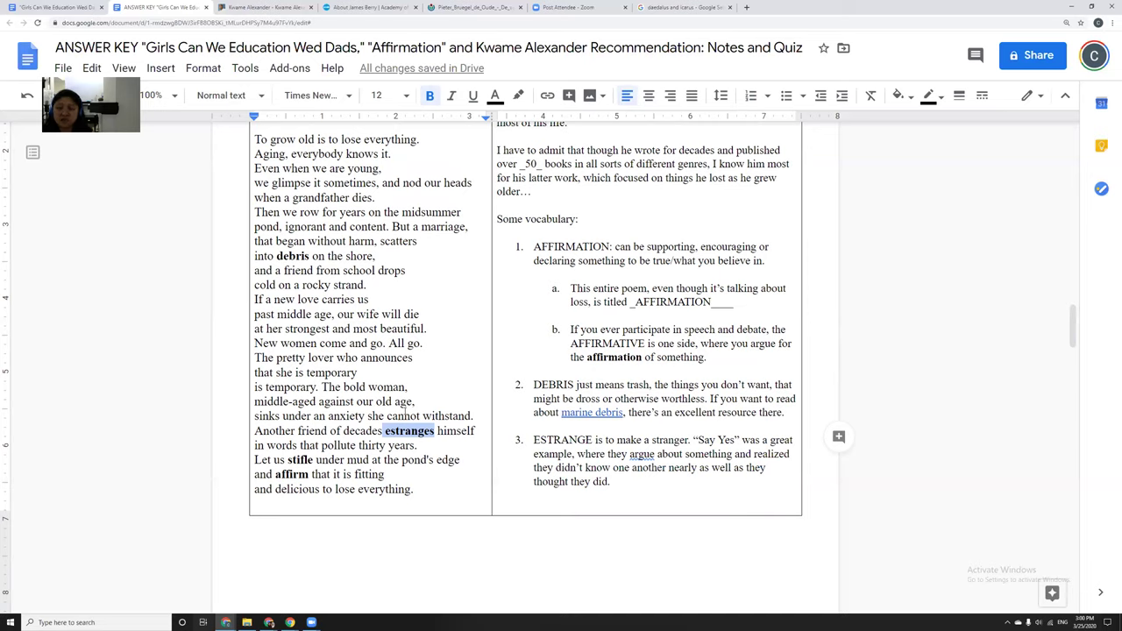
- Search the web for 'say yes pdf' in a new tab
{"action": "left_click", "coordinate": [746, 7]}
{"action": "type", "text": "say yes pdf"}
{"action": "key", "text": "Return"}
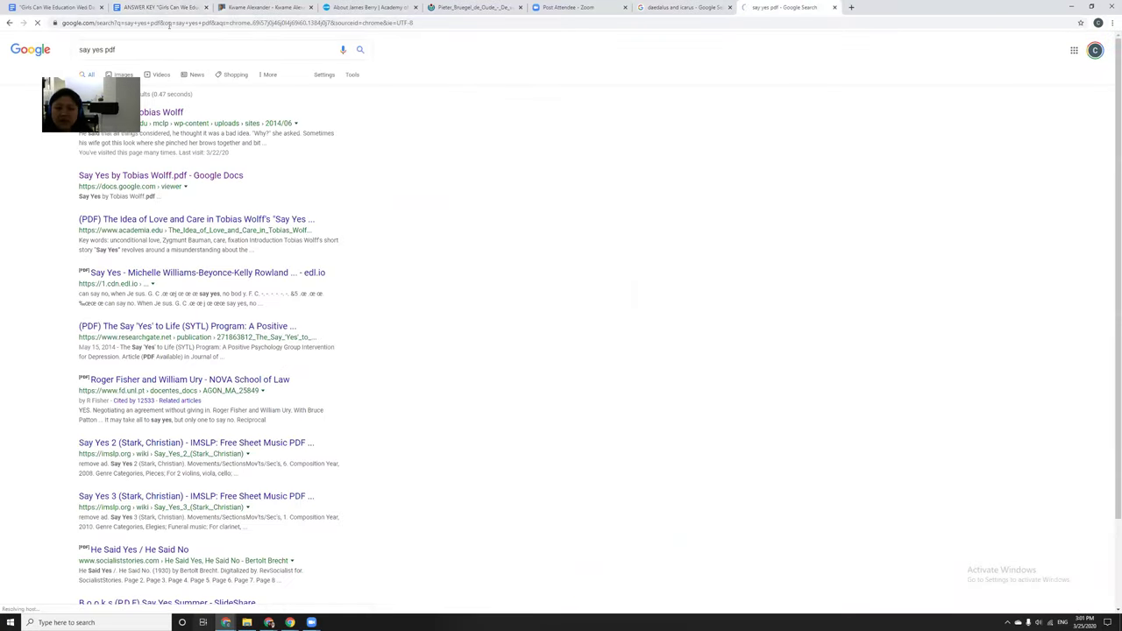
- Link 'Say Yes' in item 3 to the Lesson-7a Say-Yes-by-Tobias-Wolff.pdf address
{"action": "left_click", "coordinate": [165, 99]}
{"action": "left_click", "coordinate": [166, 9]}
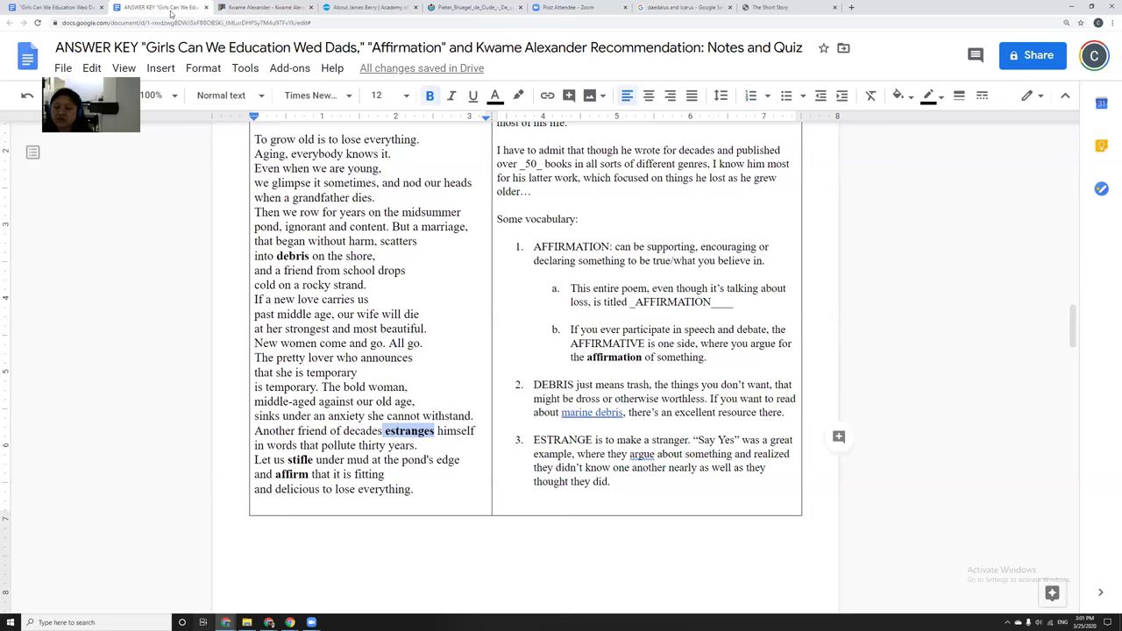
{"action": "left_click_drag", "start_coordinate": [736, 440], "coordinate": [699, 441]}
{"action": "right_click", "coordinate": [701, 441]}
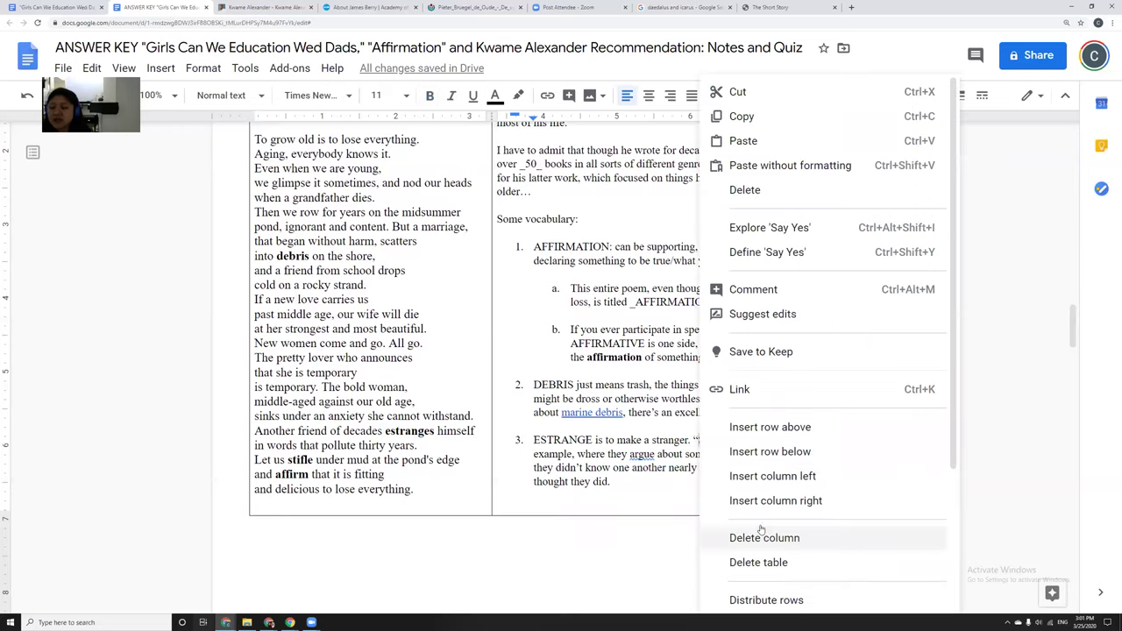
{"action": "left_click", "coordinate": [739, 389]}
{"action": "key", "text": "ctrl+v"}
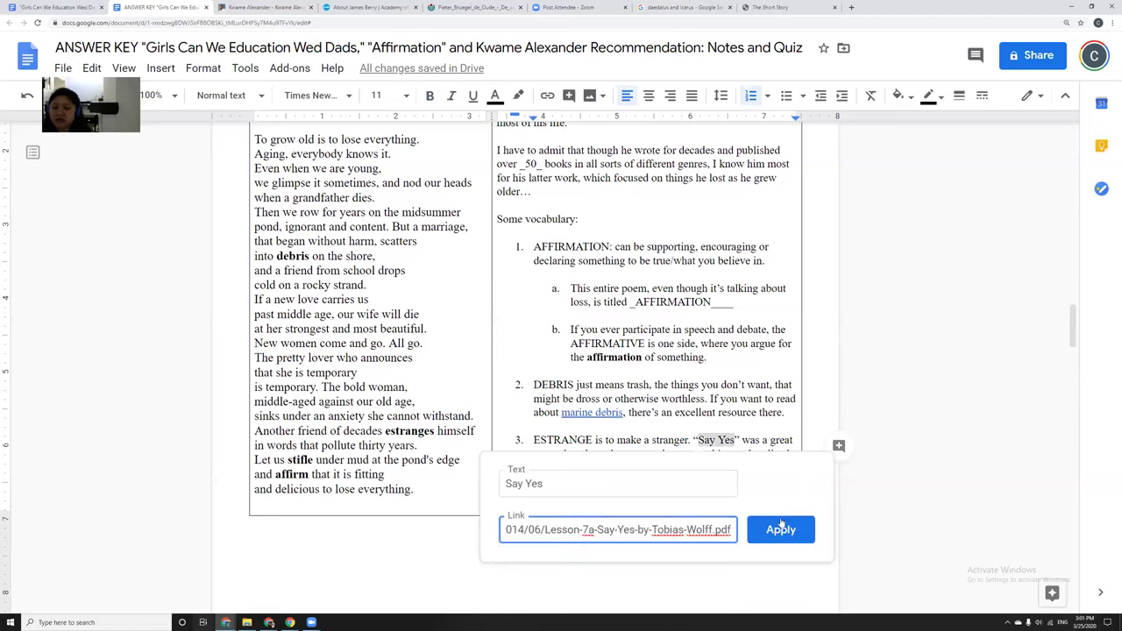
{"action": "left_click", "coordinate": [780, 529]}
{"action": "scroll", "coordinate": [696, 375], "scroll_direction": "down", "scroll_amount": 4}
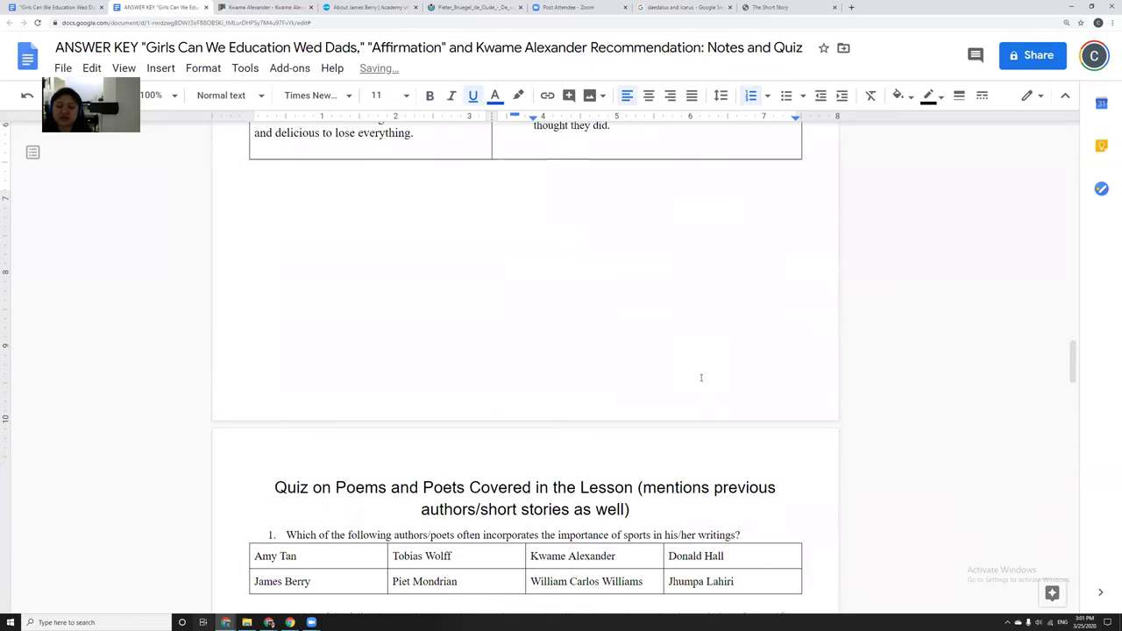
{"action": "scroll", "coordinate": [696, 375], "scroll_direction": "down", "scroll_amount": 4}
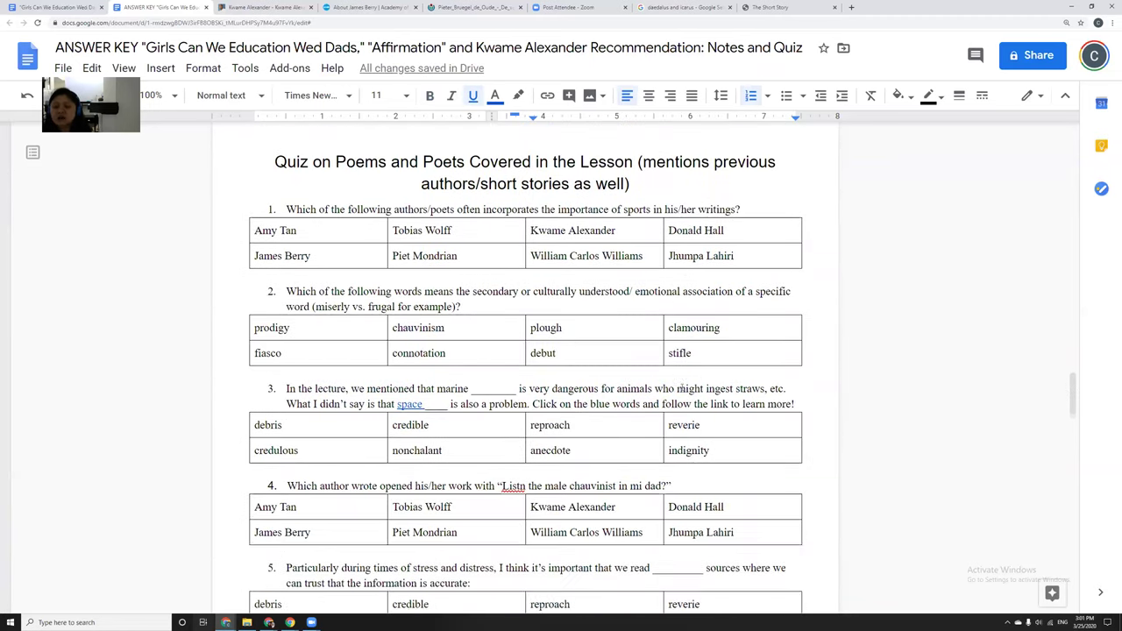
{"action": "scroll", "coordinate": [682, 386], "scroll_direction": "down", "scroll_amount": 13}
{"action": "scroll", "coordinate": [626, 442], "scroll_direction": "up", "scroll_amount": 3}
{"action": "scroll", "coordinate": [626, 443], "scroll_direction": "up", "scroll_amount": 15}
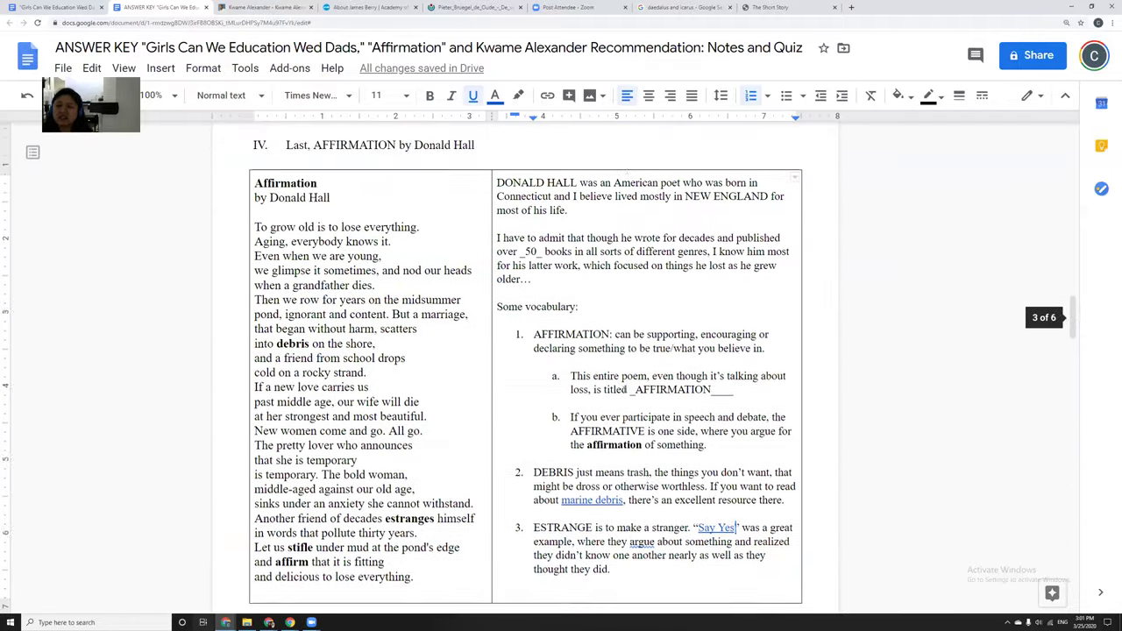
{"action": "scroll", "coordinate": [430, 514], "scroll_direction": "up", "scroll_amount": 7}
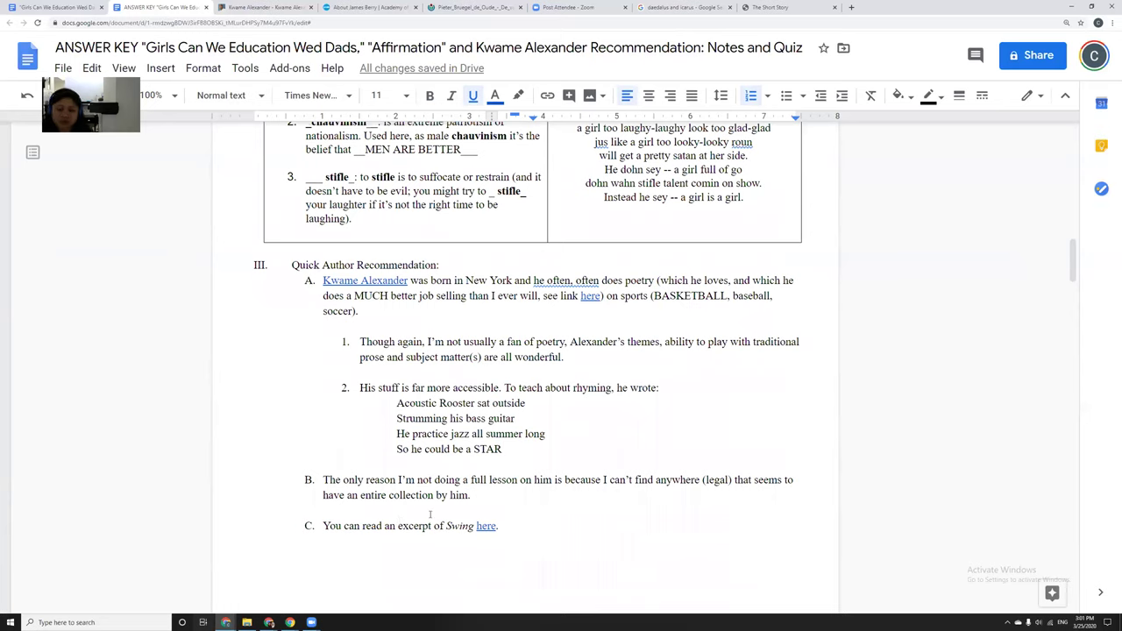